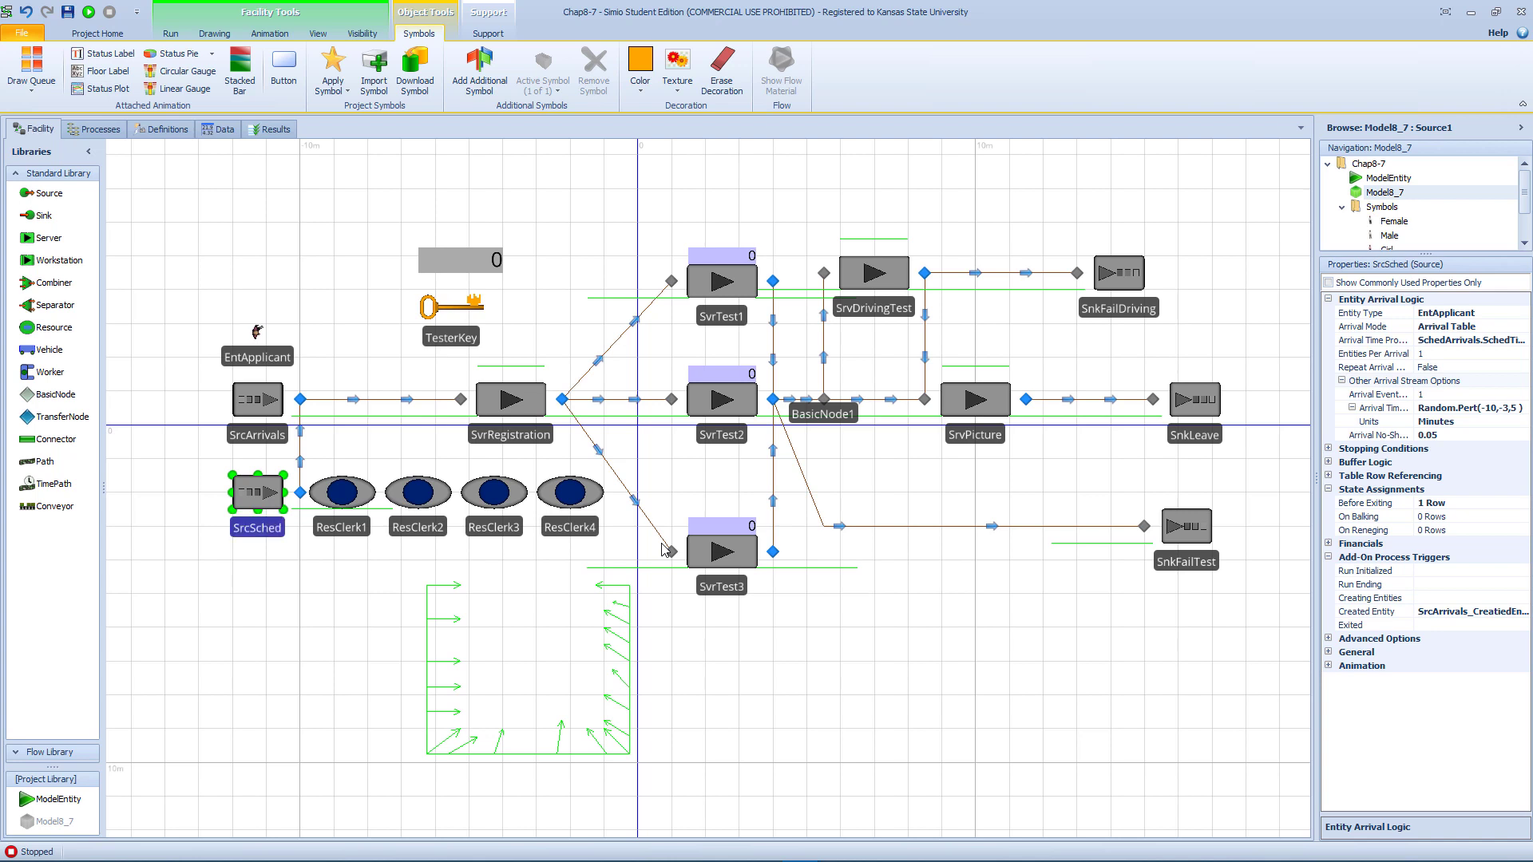
# Set the Maximum Time stopping condition of the SrcArrivals source to 7.5 hours.
pyautogui.click(259, 435)
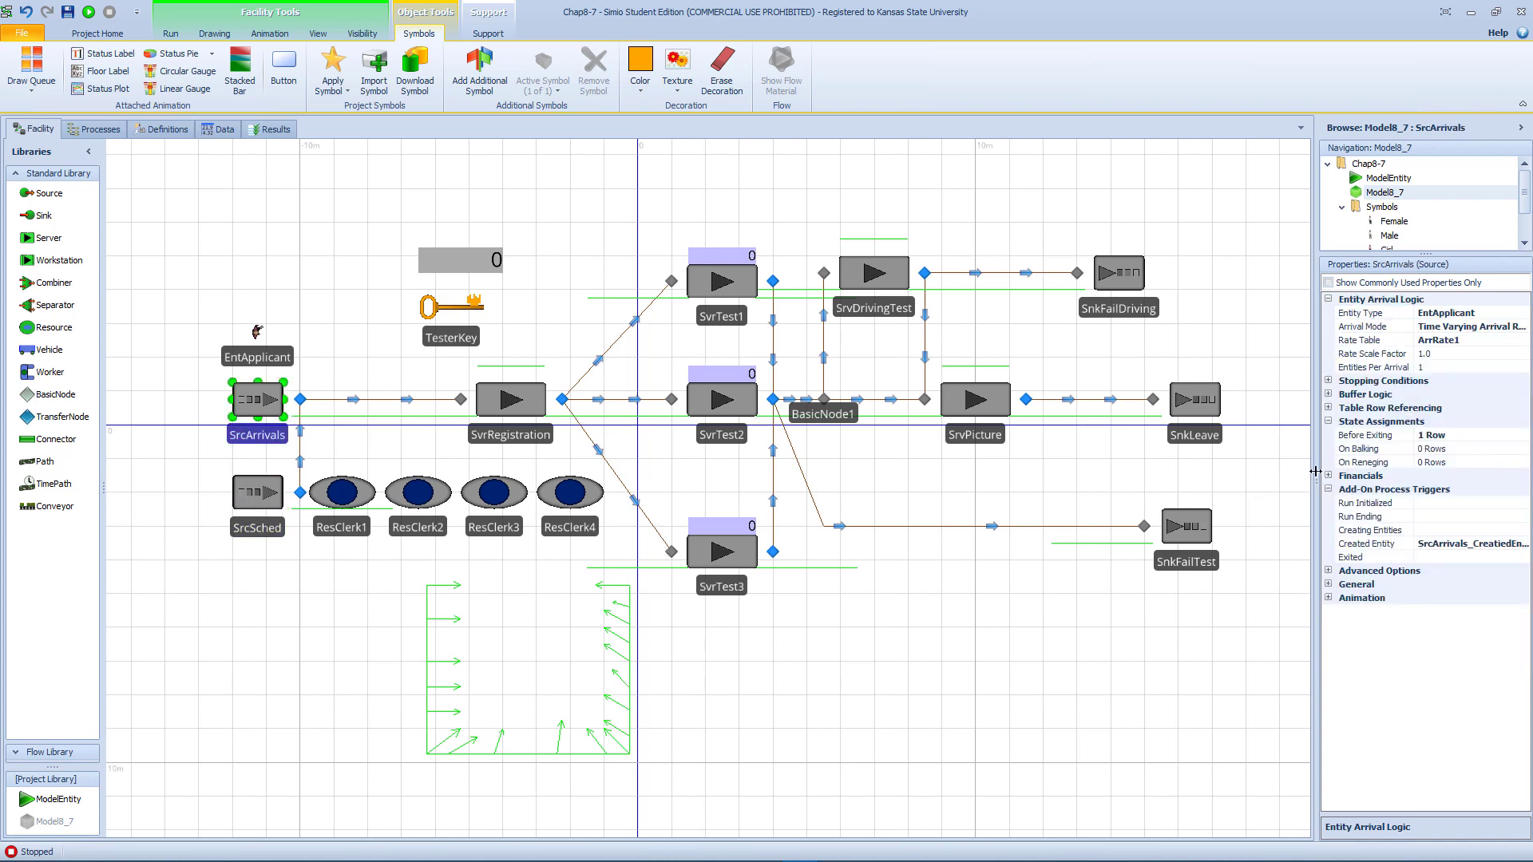
pyautogui.moveTo(1311, 477); pyautogui.dragTo(1006, 478)
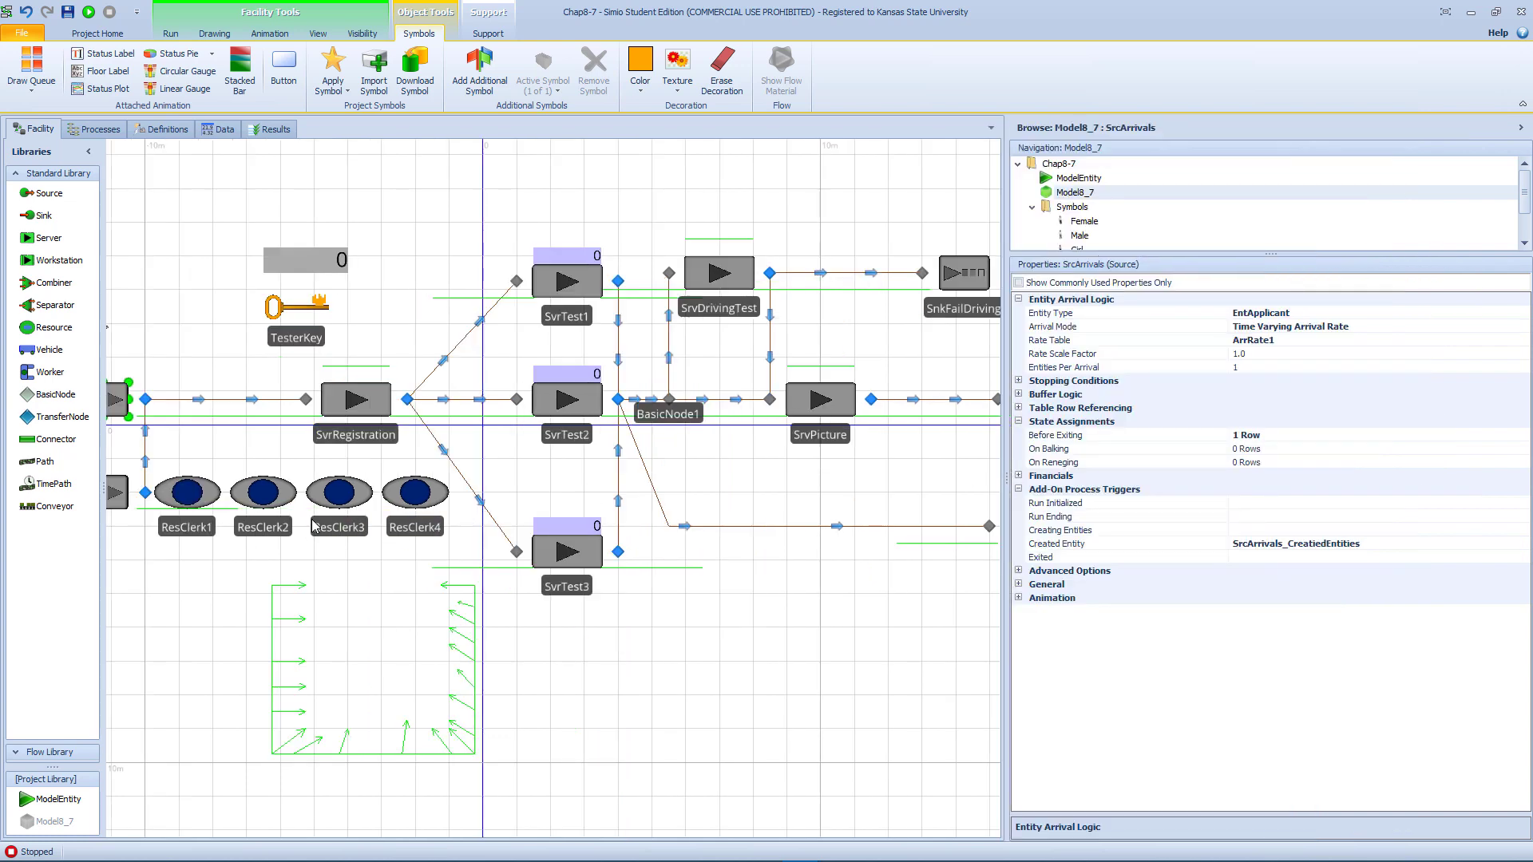
pyautogui.moveTo(218, 339); pyautogui.dragTo(293, 335)
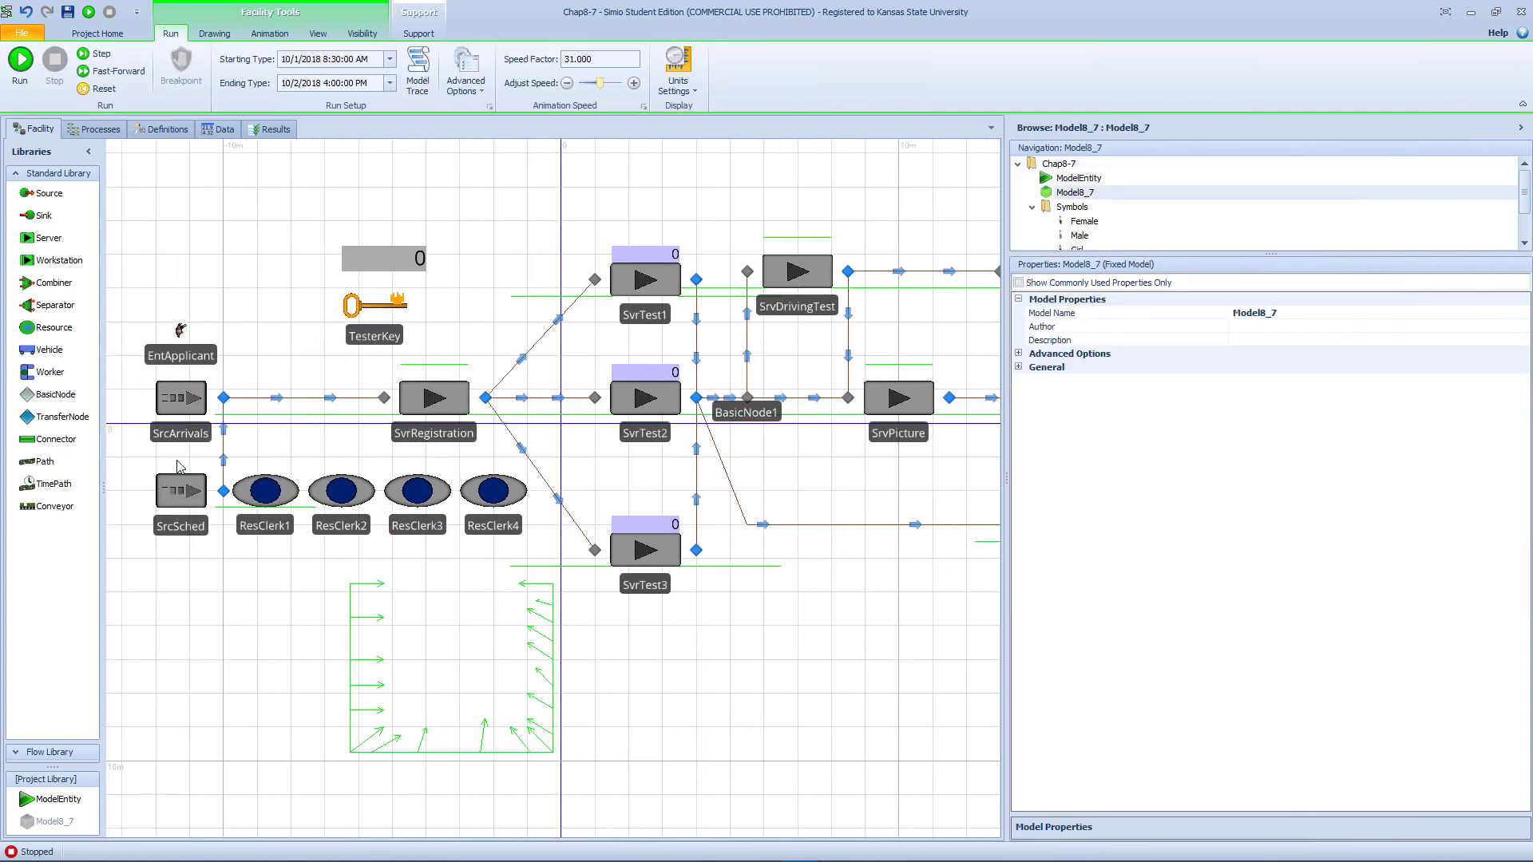
pyautogui.click(177, 500)
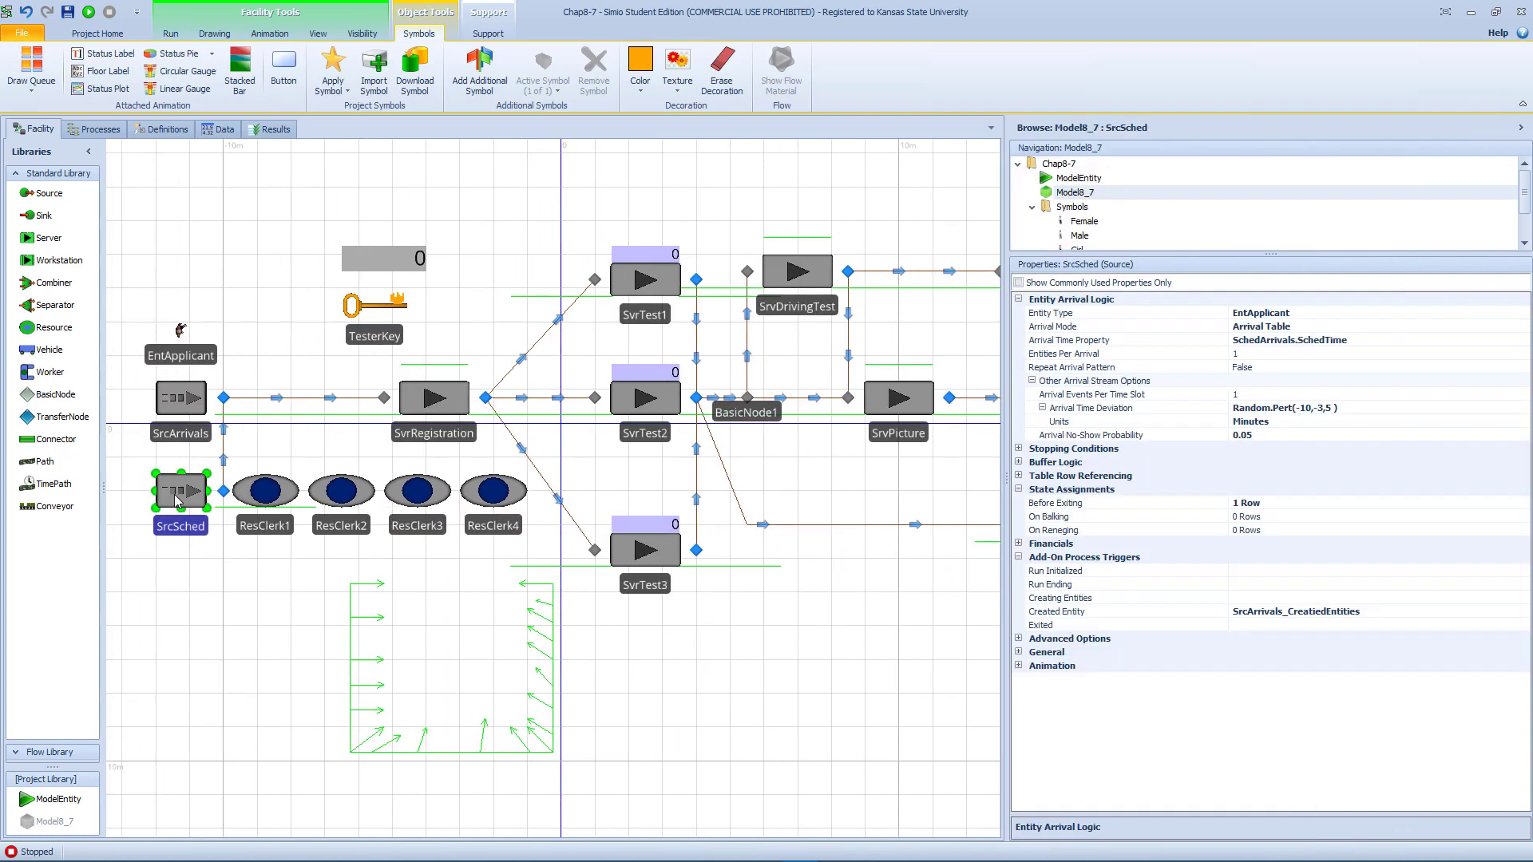
pyautogui.click(194, 412)
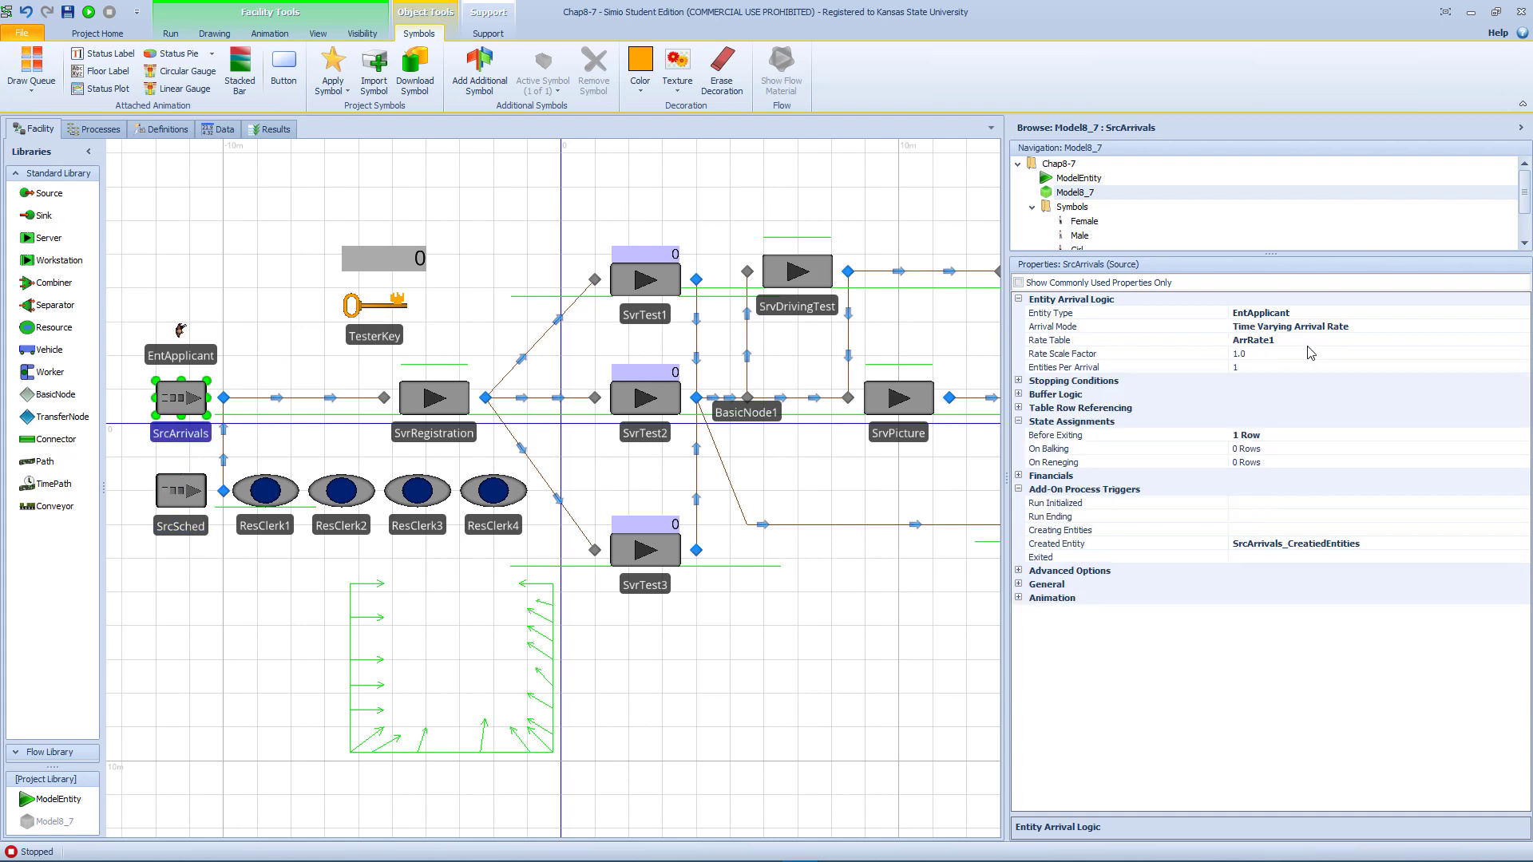
pyautogui.click(1019, 382)
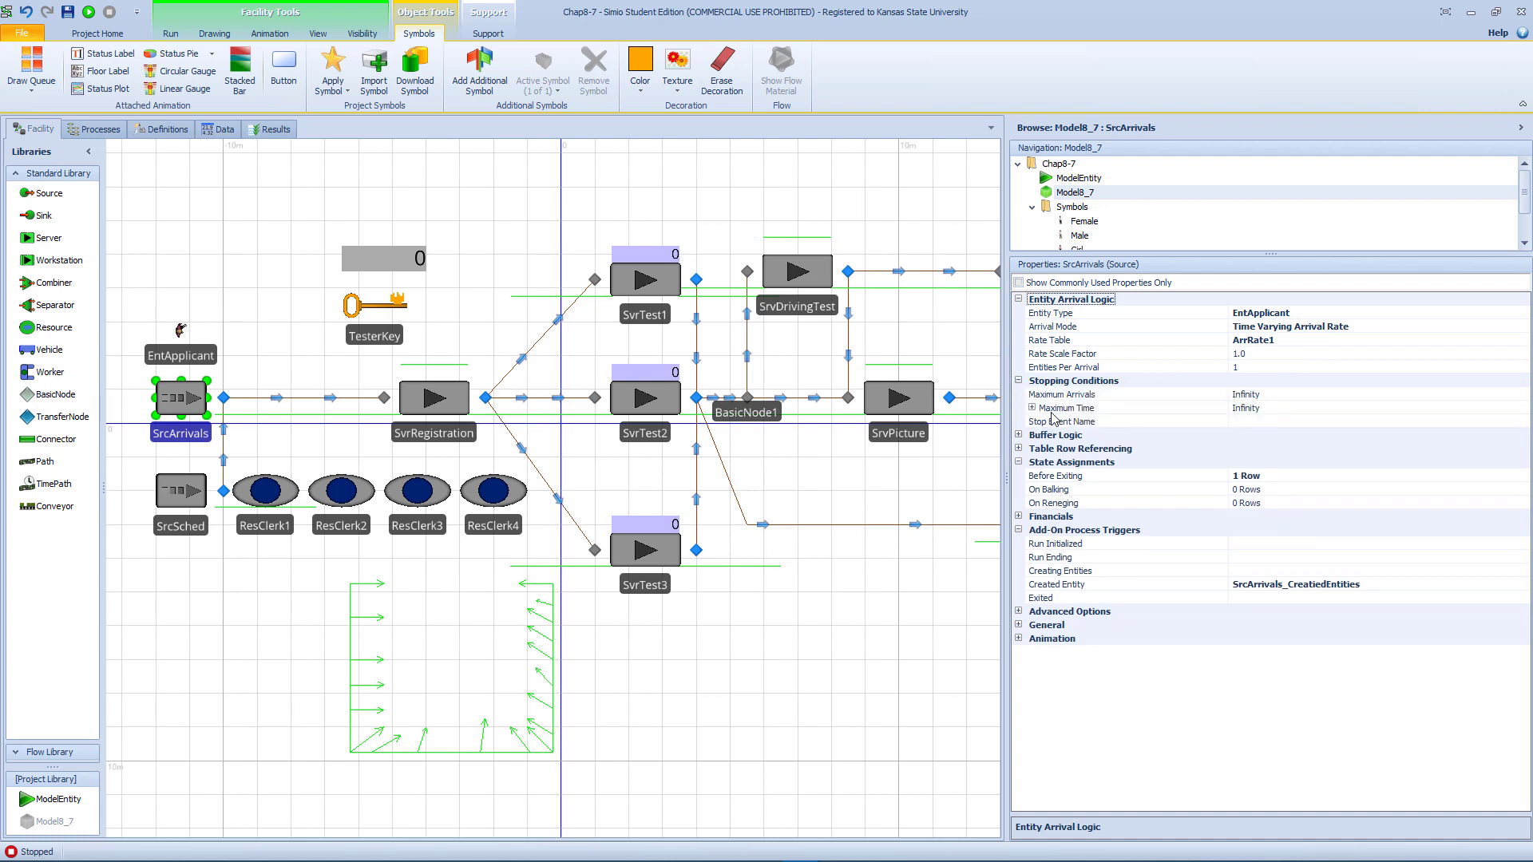
pyautogui.click(1032, 408)
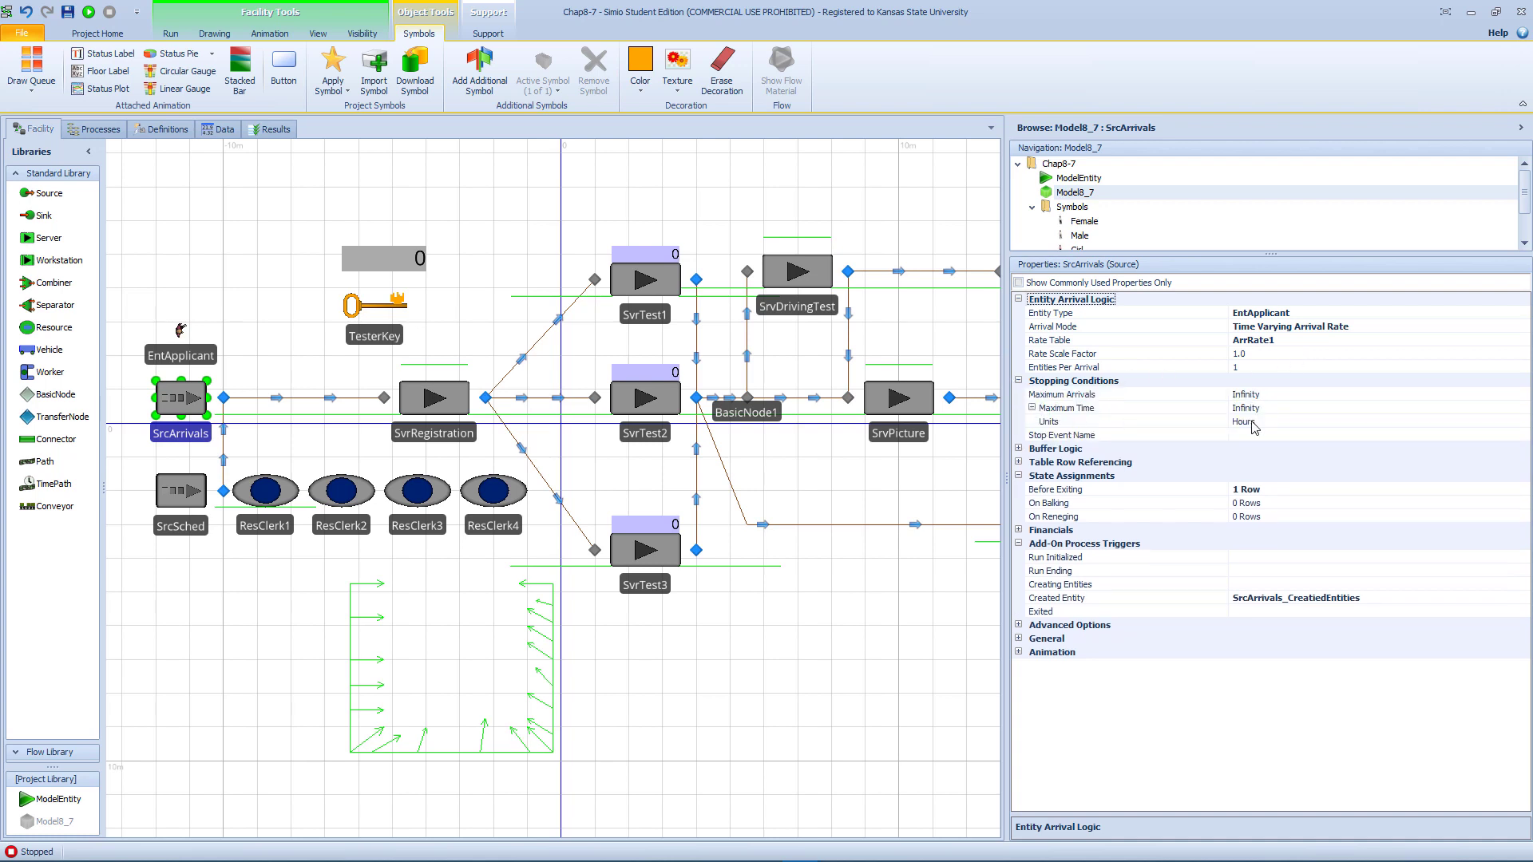
pyautogui.click(1393, 408)
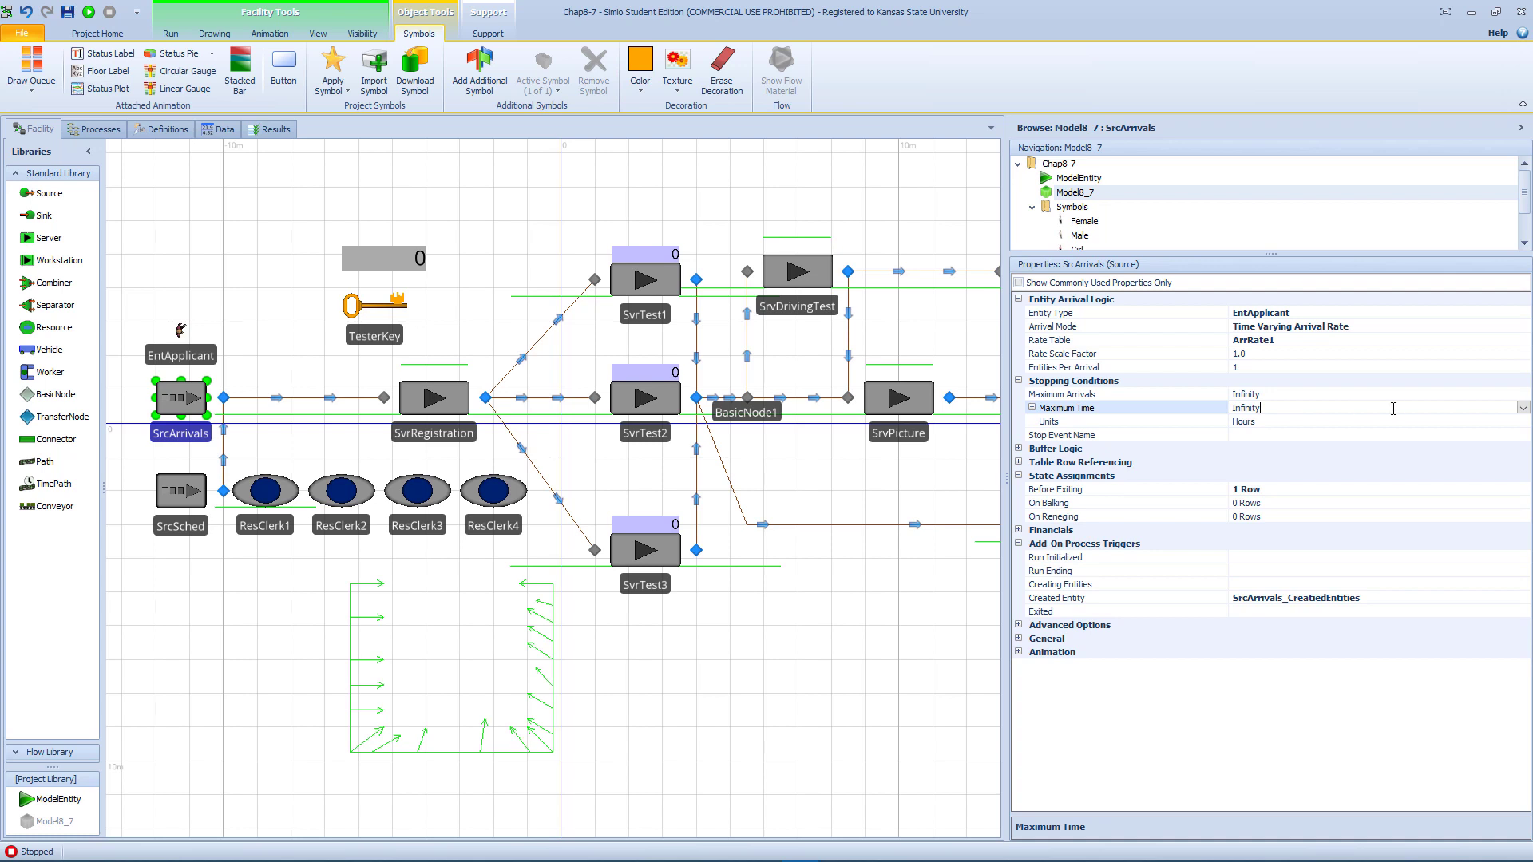
pyautogui.click(1523, 408)
pyautogui.write('7')
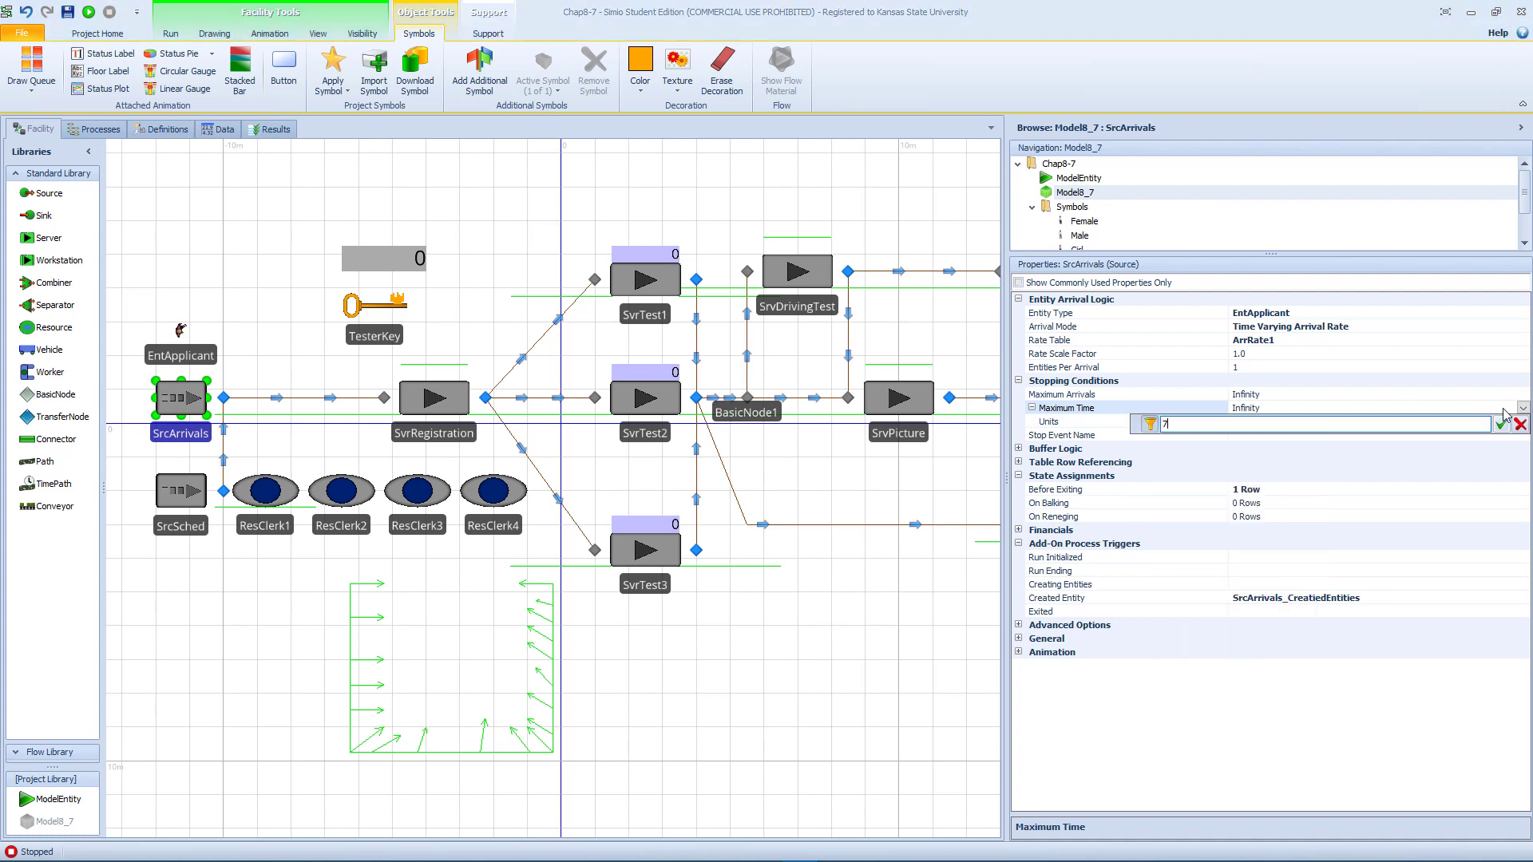
pyautogui.write('.5')
pyautogui.press('Return')
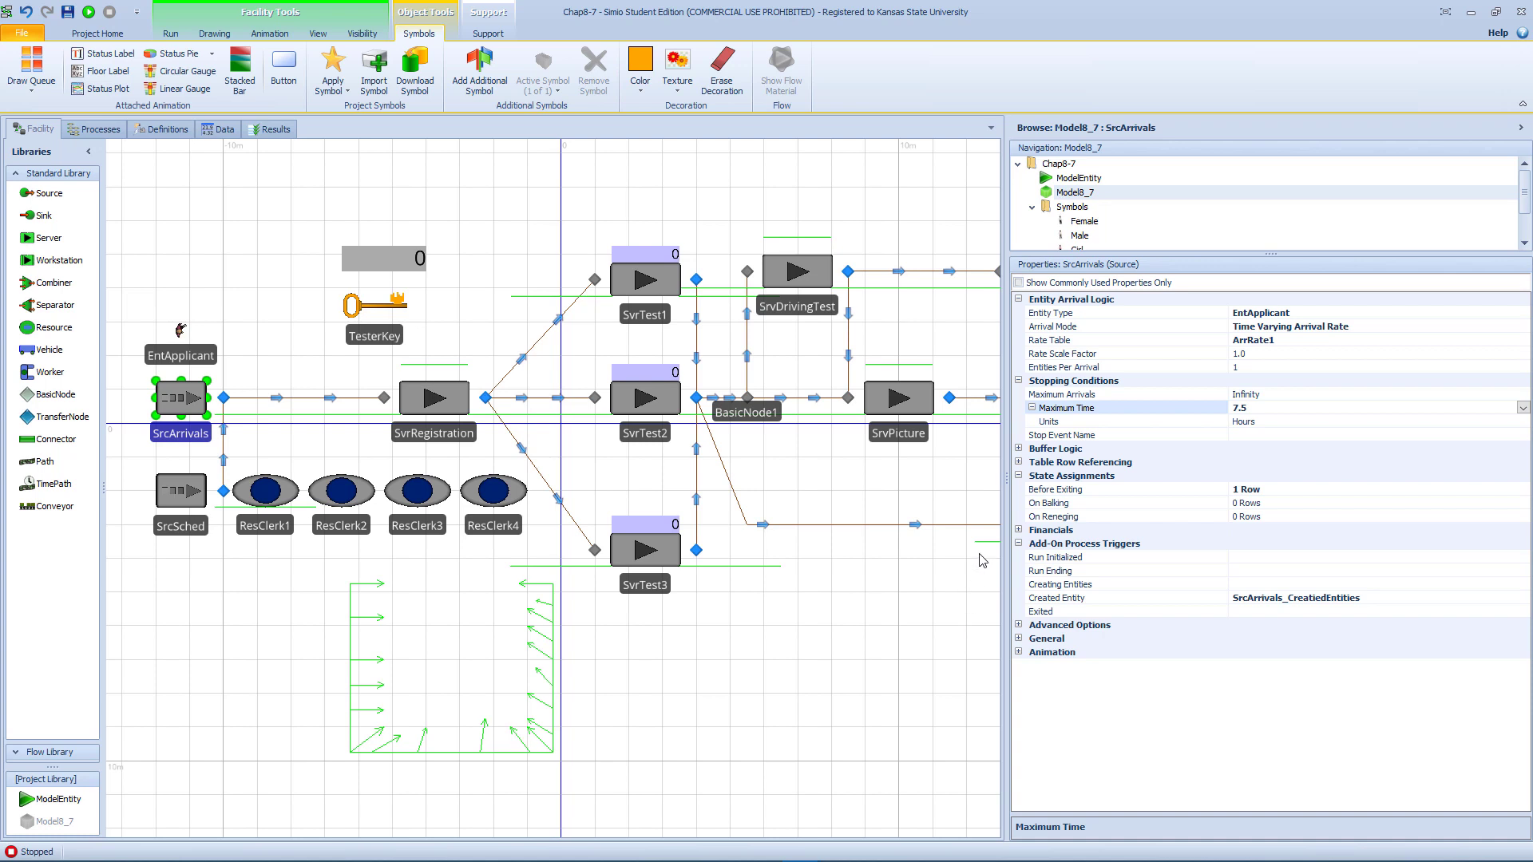
pyautogui.moveTo(1005, 478); pyautogui.dragTo(1187, 479)
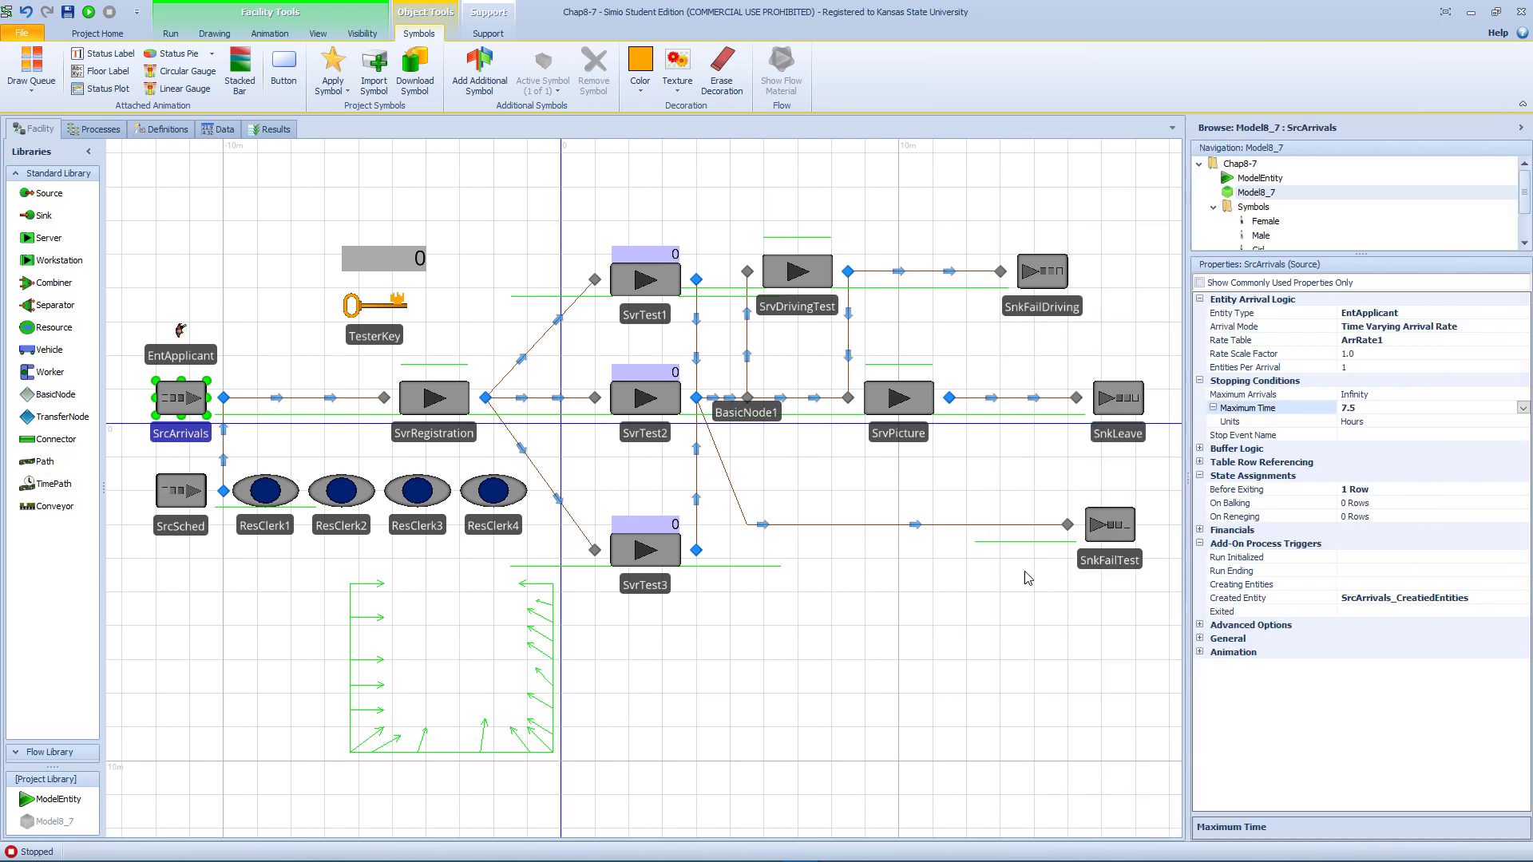
# Create a process named TimeToStop and add a Decide step to it.
pyautogui.click(99, 130)
pyautogui.click(77, 74)
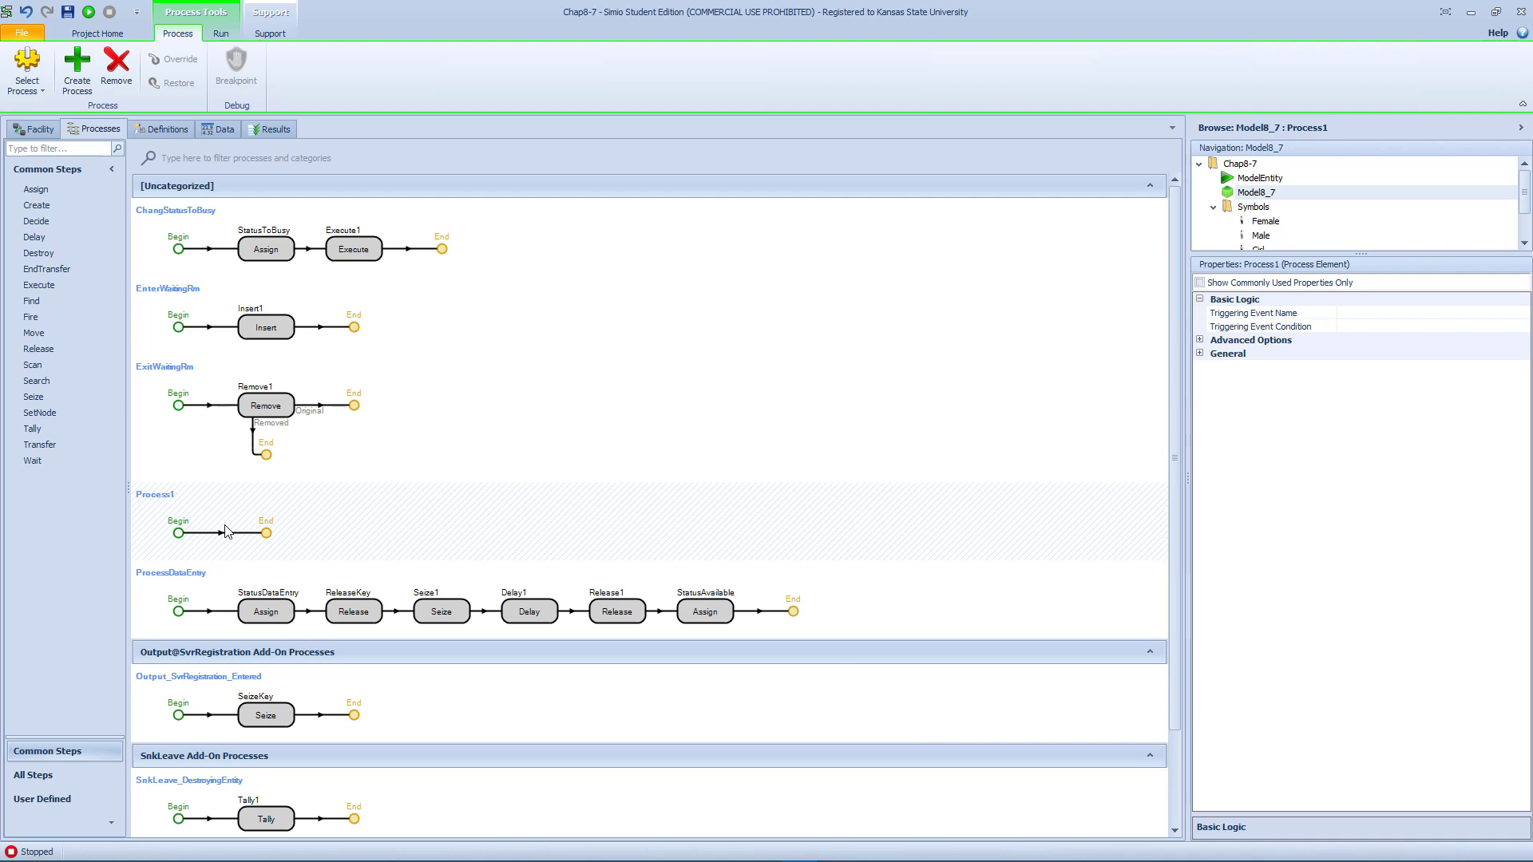
pyautogui.press('F2')
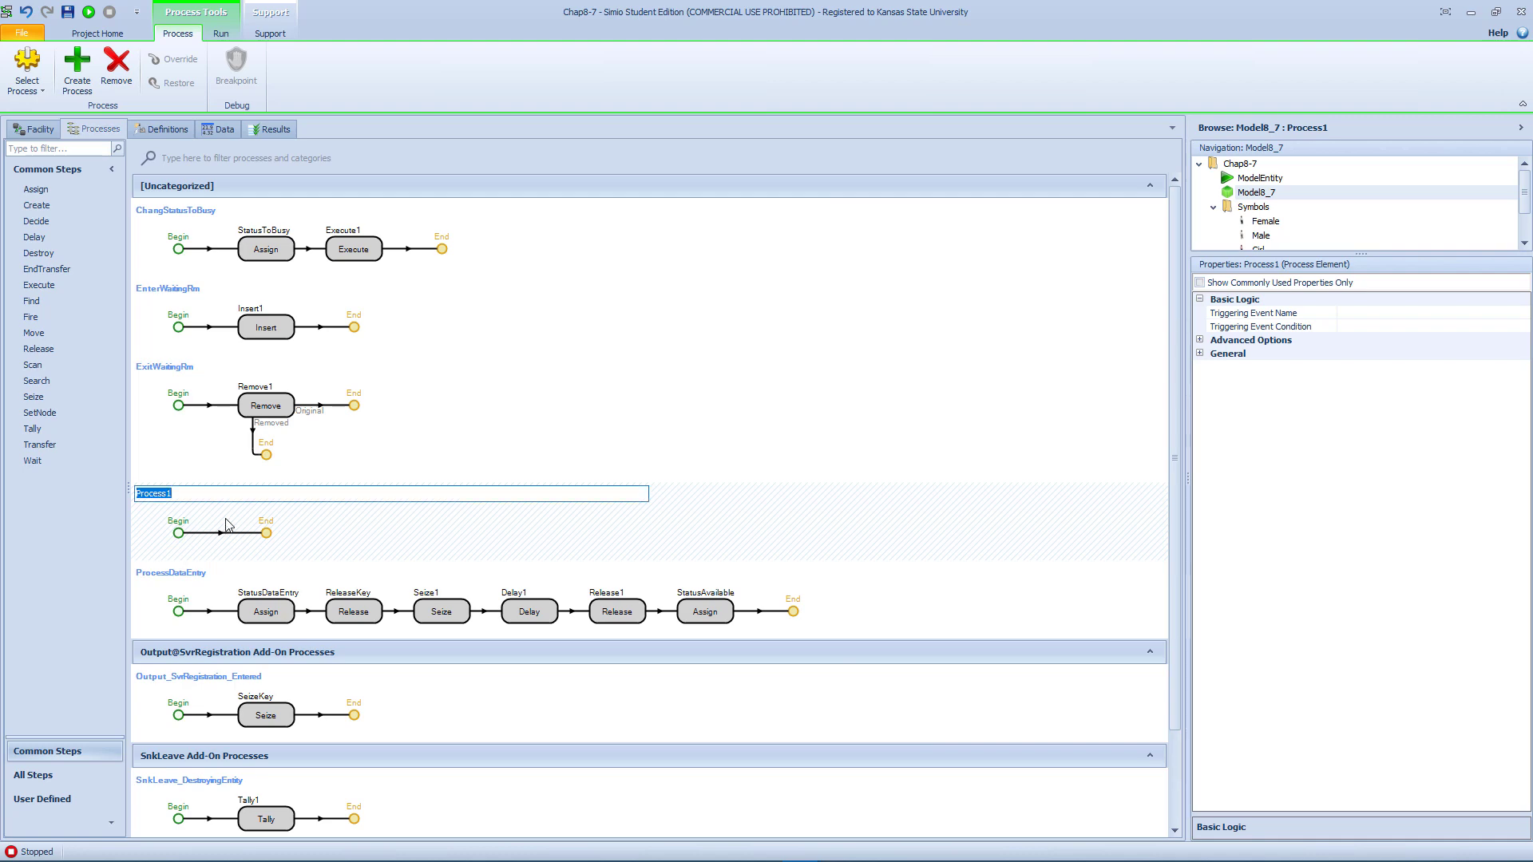
pyautogui.write('TimeToStop')
pyautogui.press('Return')
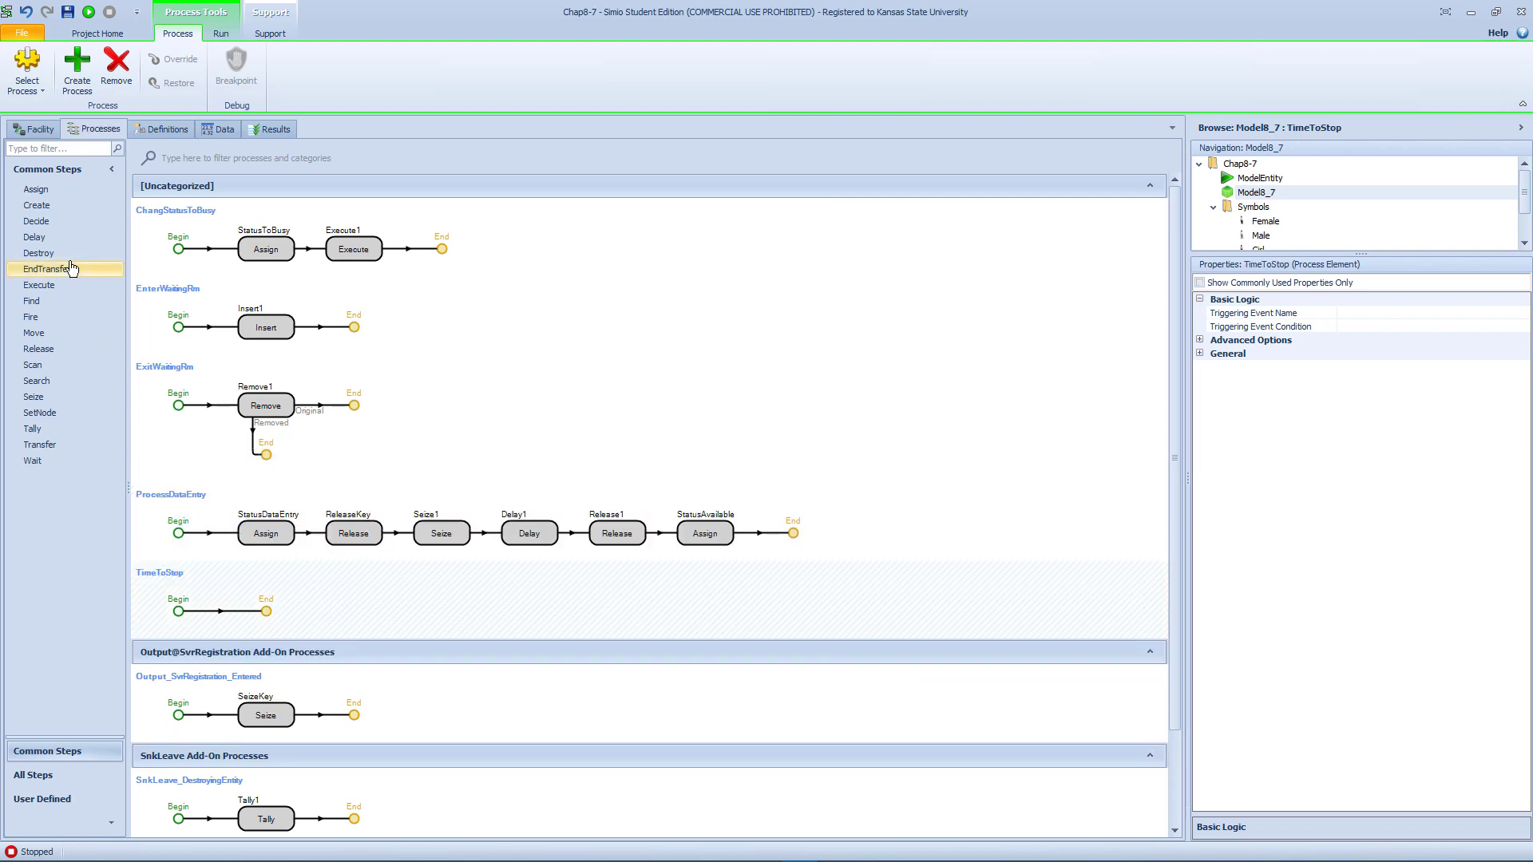
pyautogui.moveTo(36, 221); pyautogui.dragTo(230, 601)
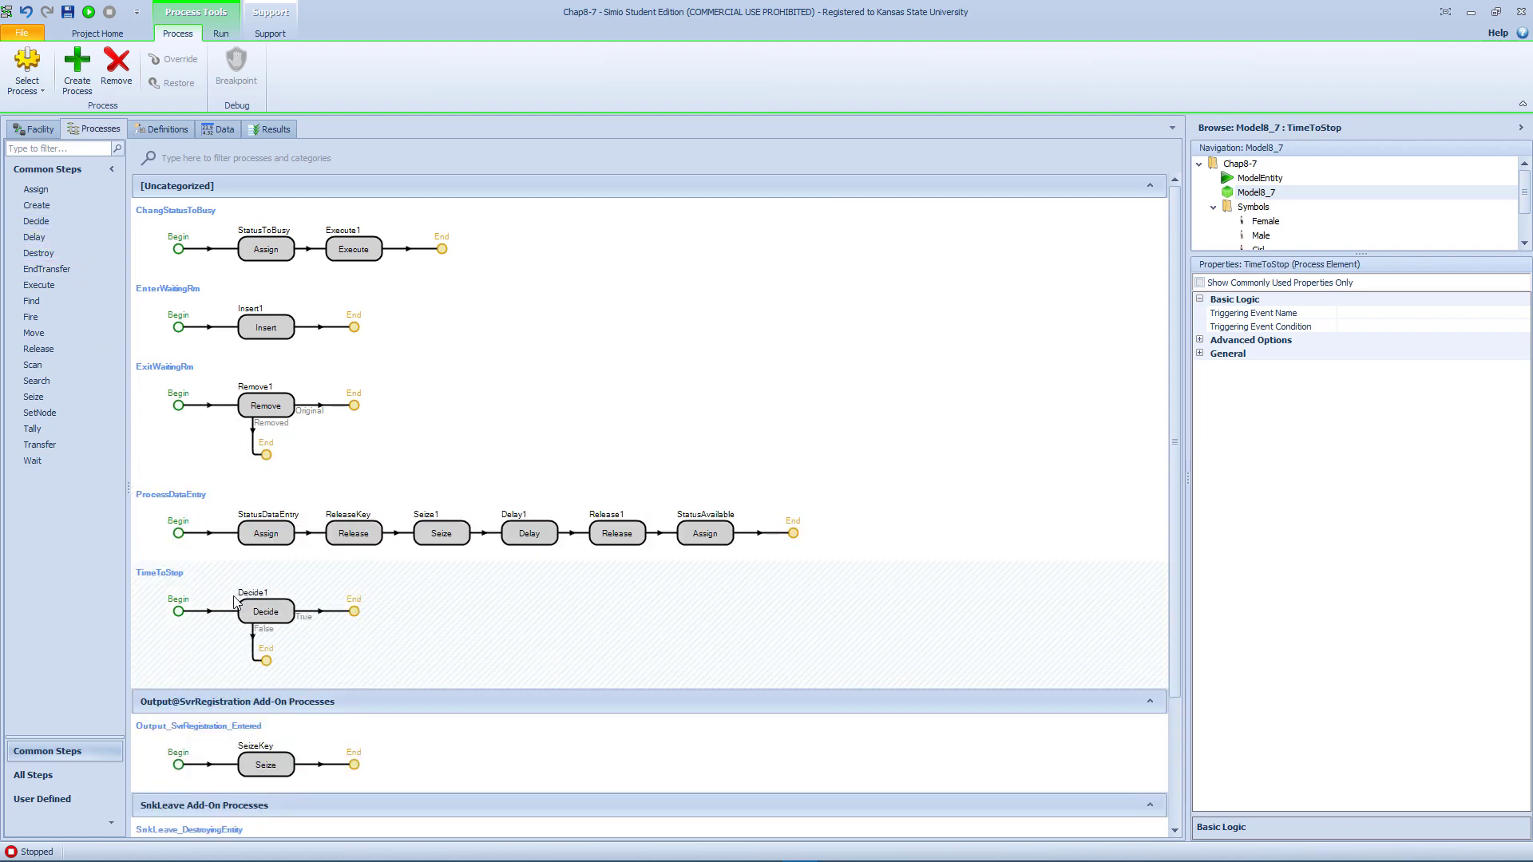
# Set the TimeToStop Decide step's condition to (Run.TimeNow >= 7.5) && (EntApplicant.Population.NumberInSystem < =1).
pyautogui.click(260, 606)
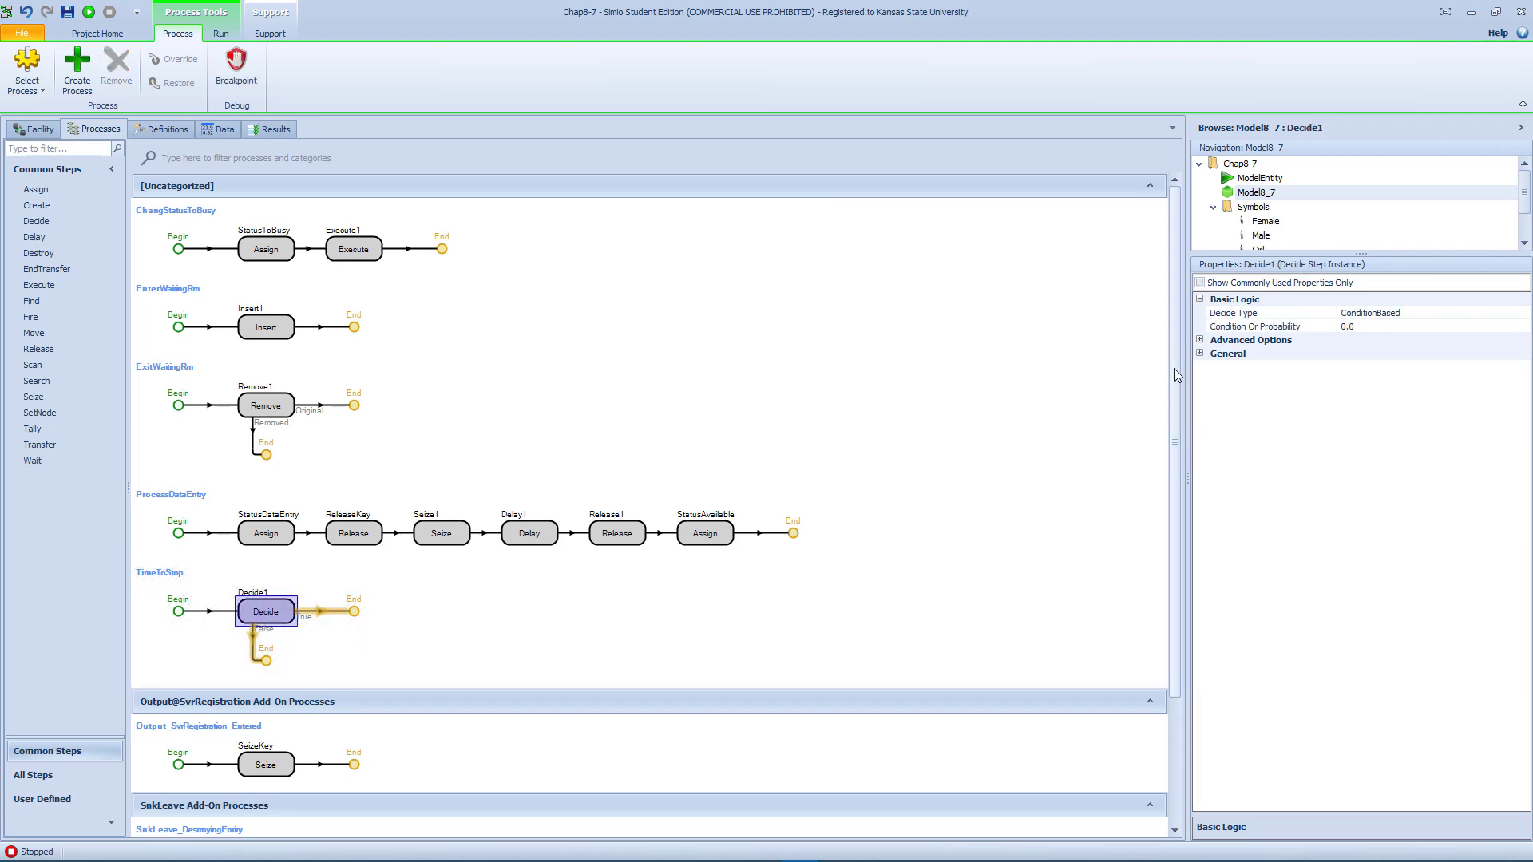
pyautogui.moveTo(1187, 462); pyautogui.dragTo(944, 490)
pyautogui.click(1477, 328)
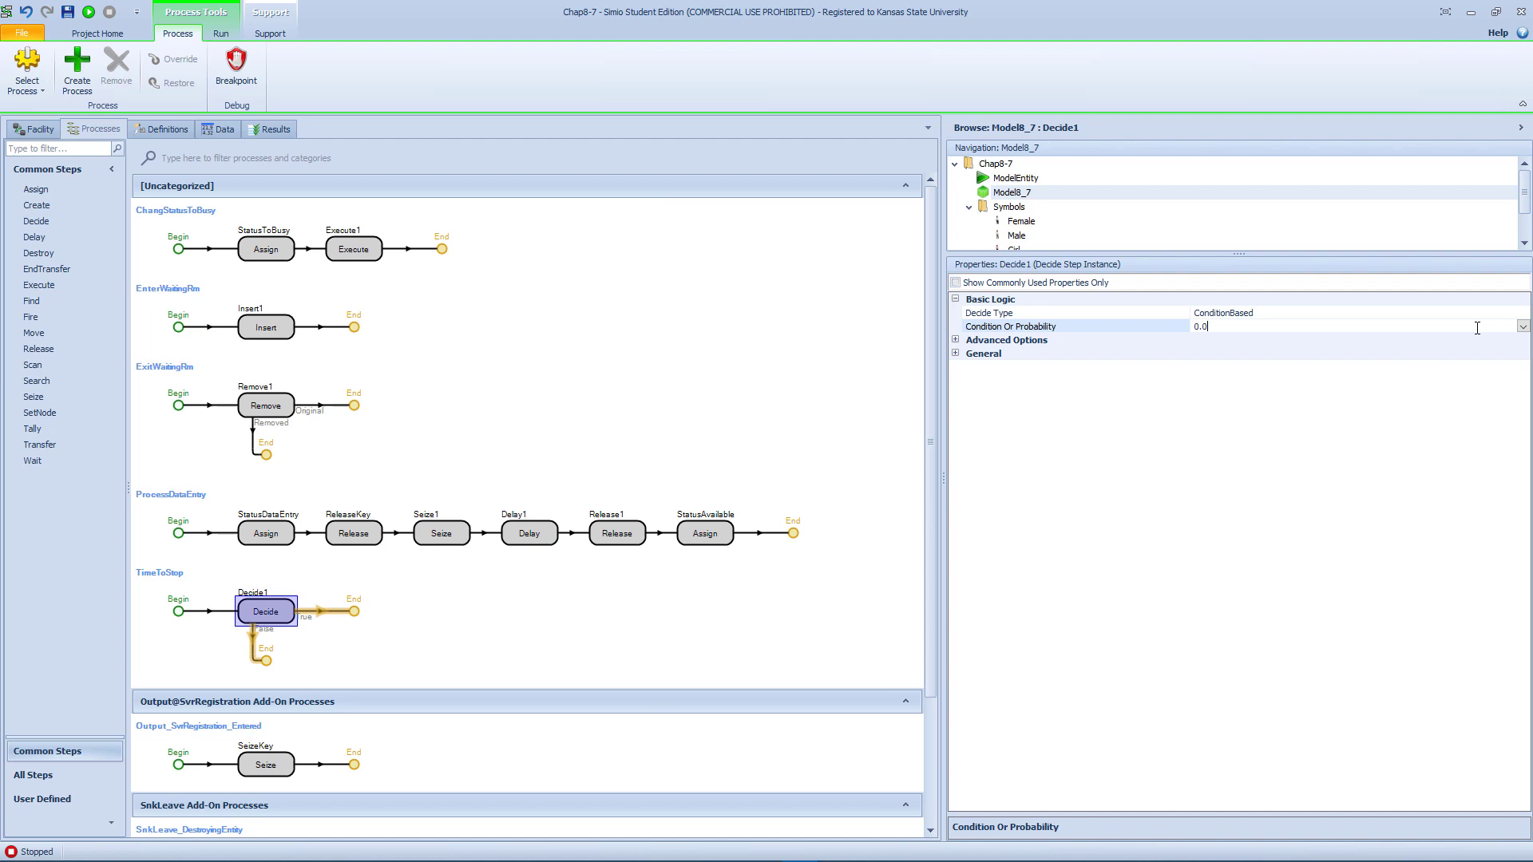
pyautogui.click(1523, 327)
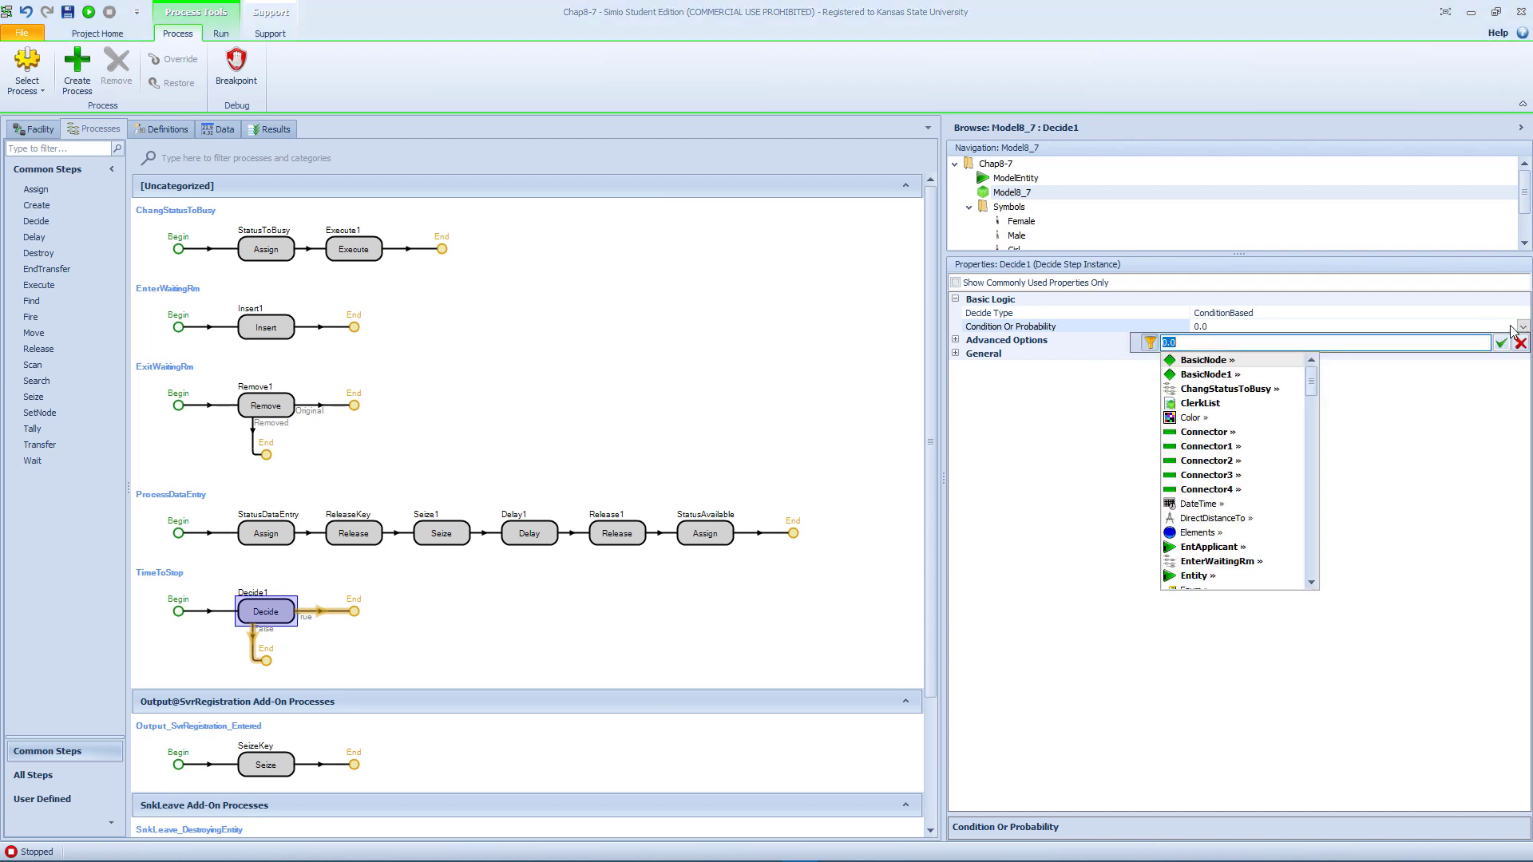
pyautogui.write('(')
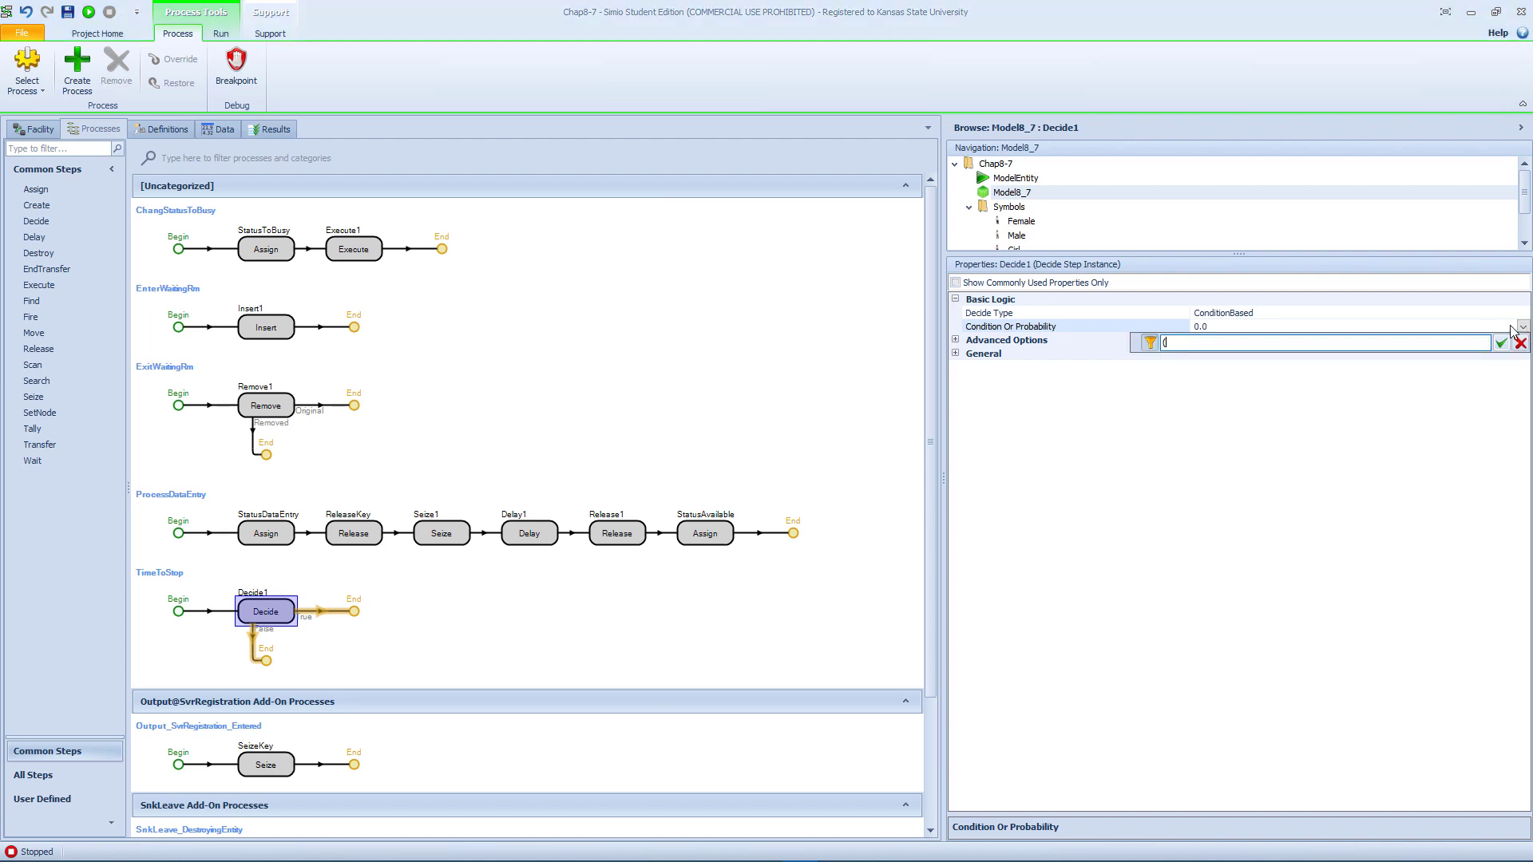
pyautogui.write('Run.T')
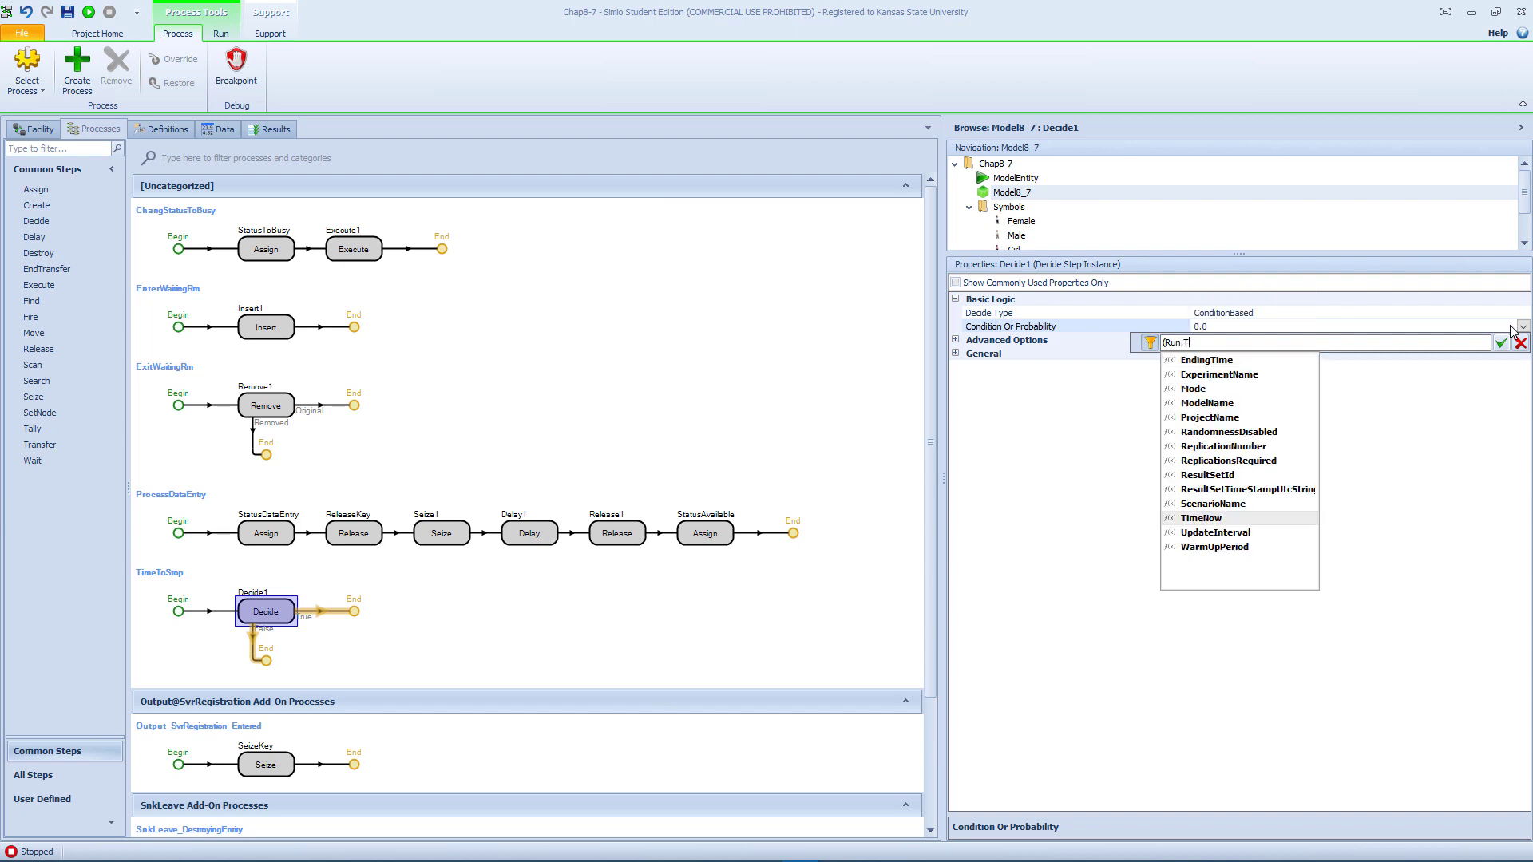
pyautogui.write('imeN')
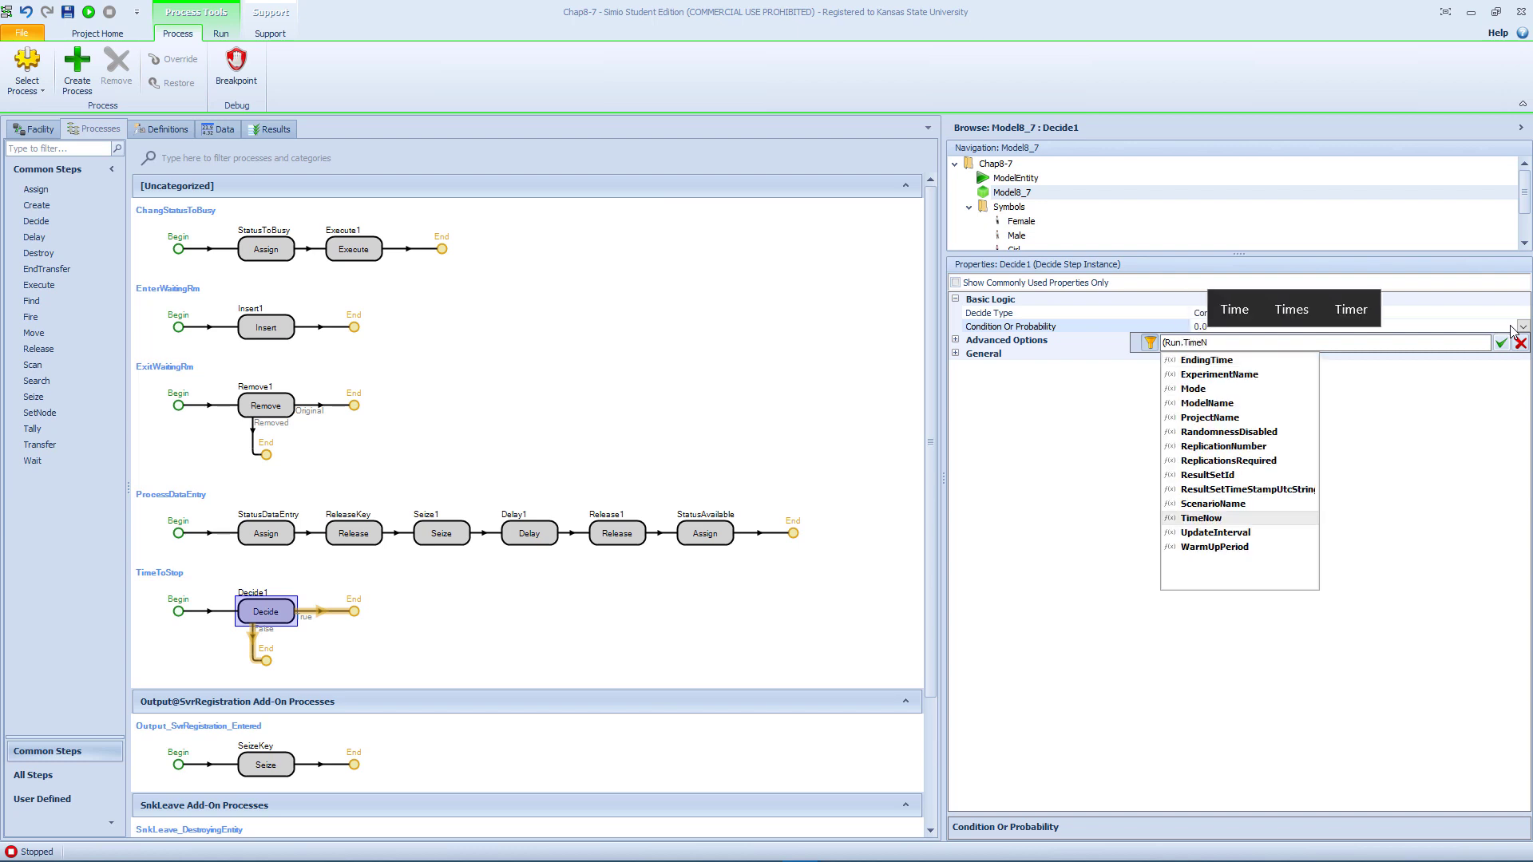
pyautogui.write('ow >= 7.5) && (')
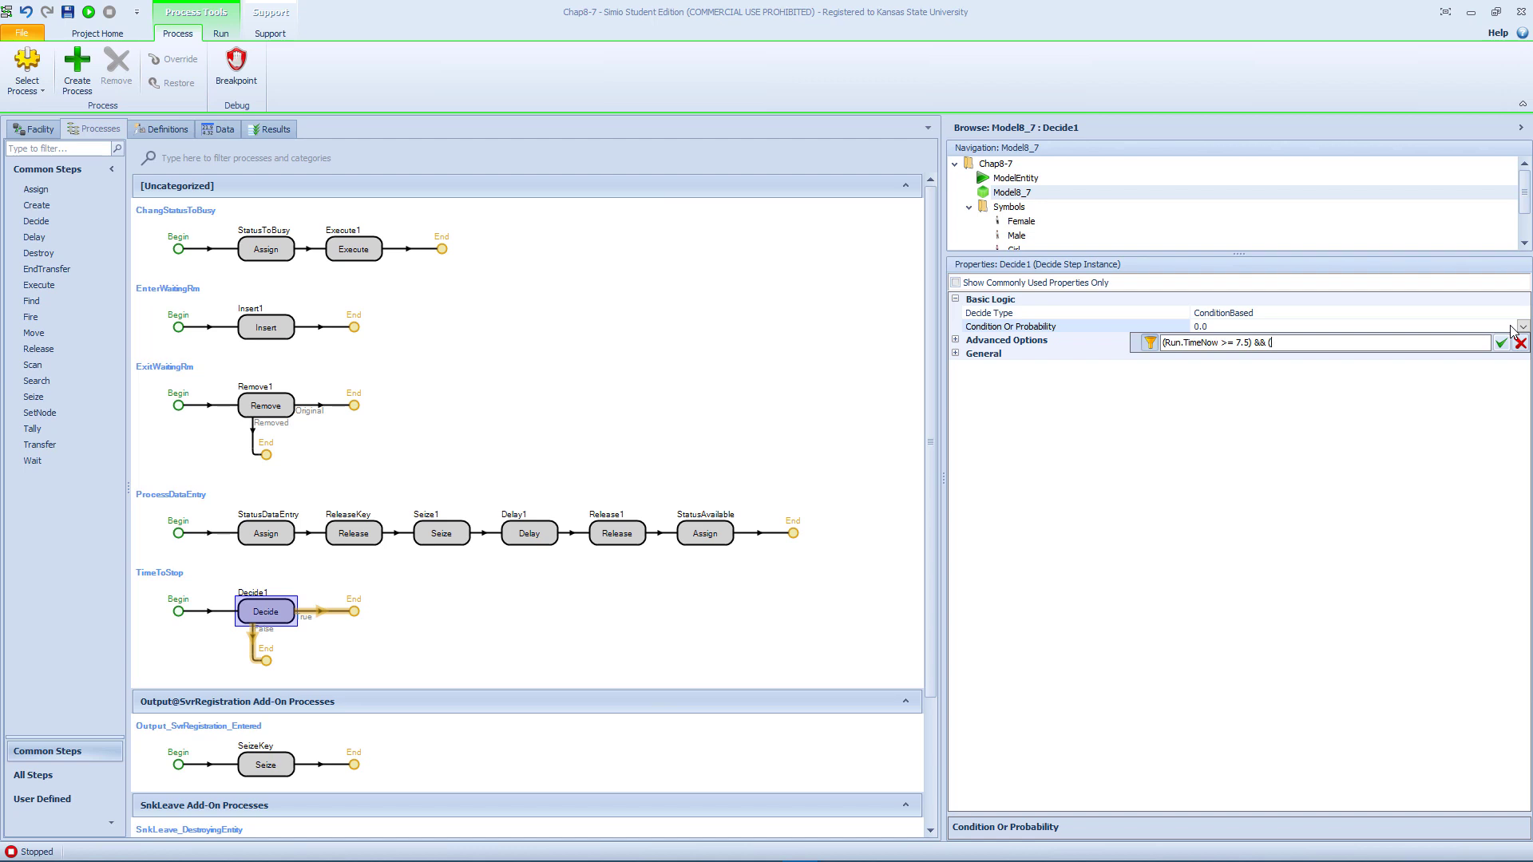
pyautogui.write('Ent')
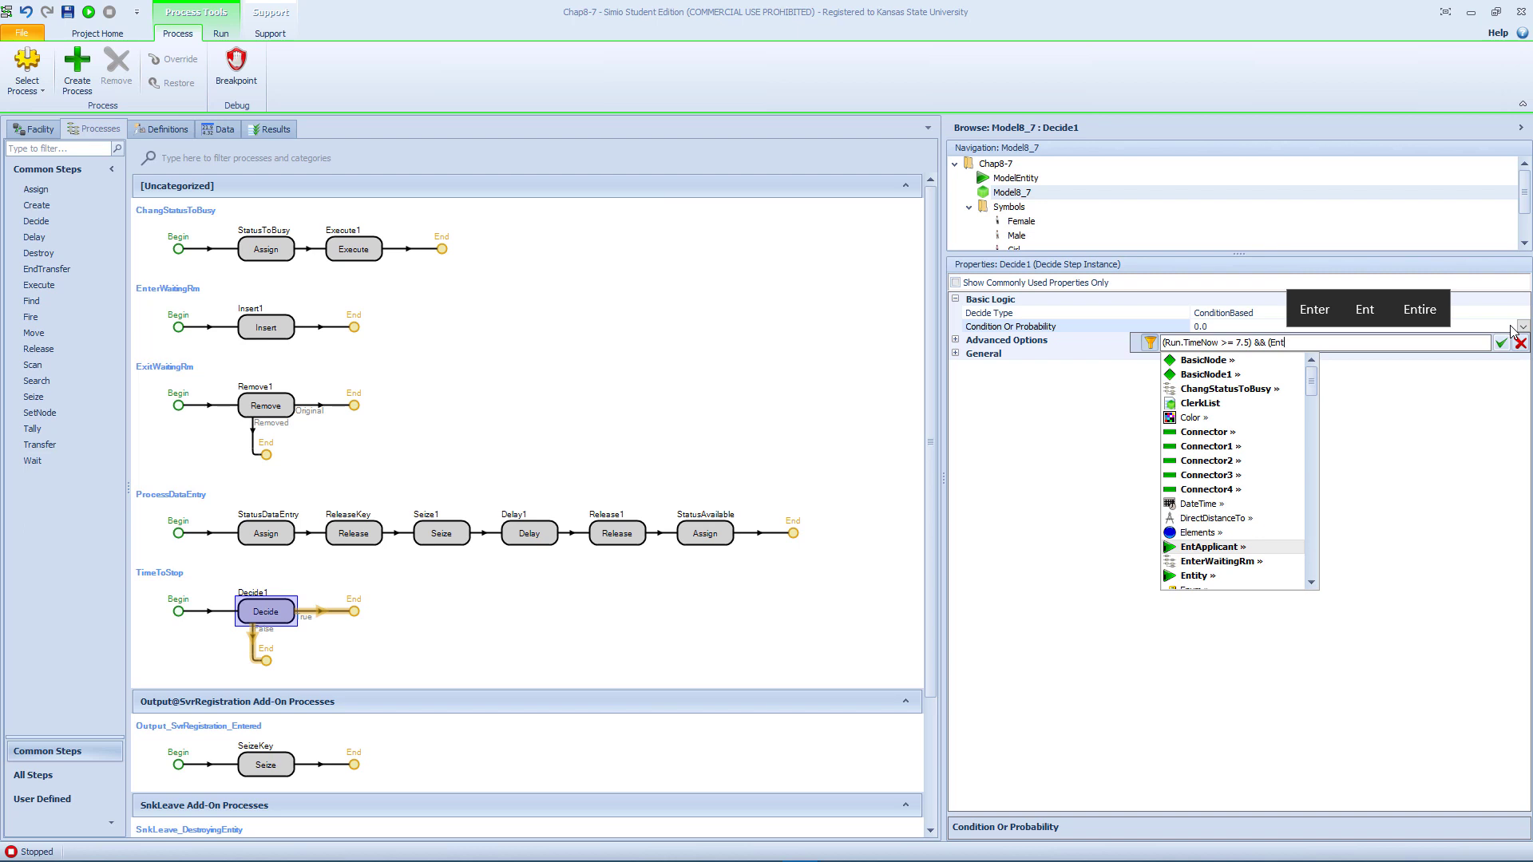
pyautogui.write('Applicant.')
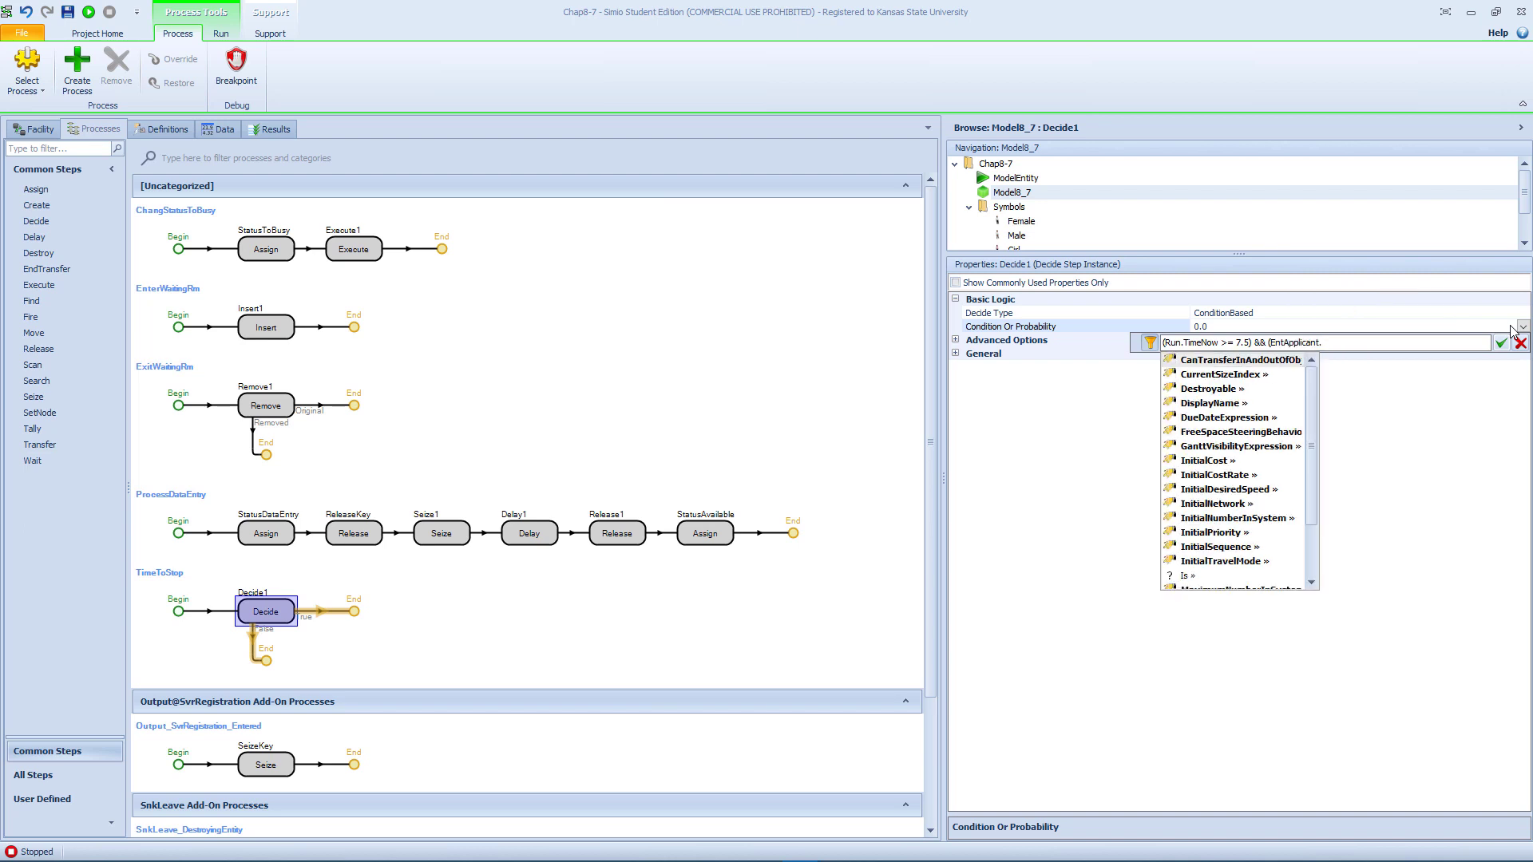
pyautogui.write('Popula')
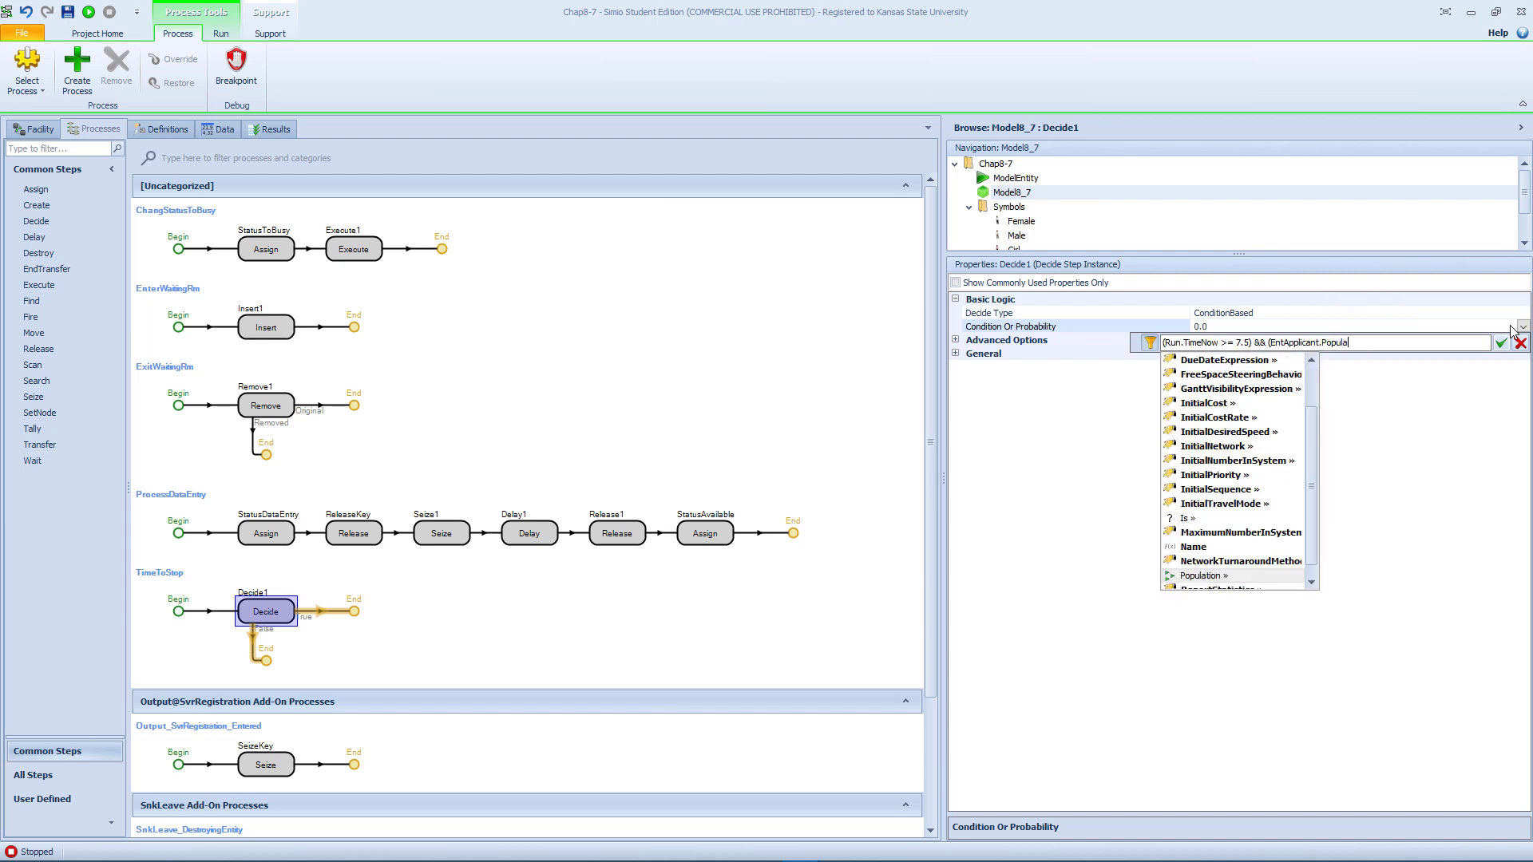
pyautogui.write('tion.')
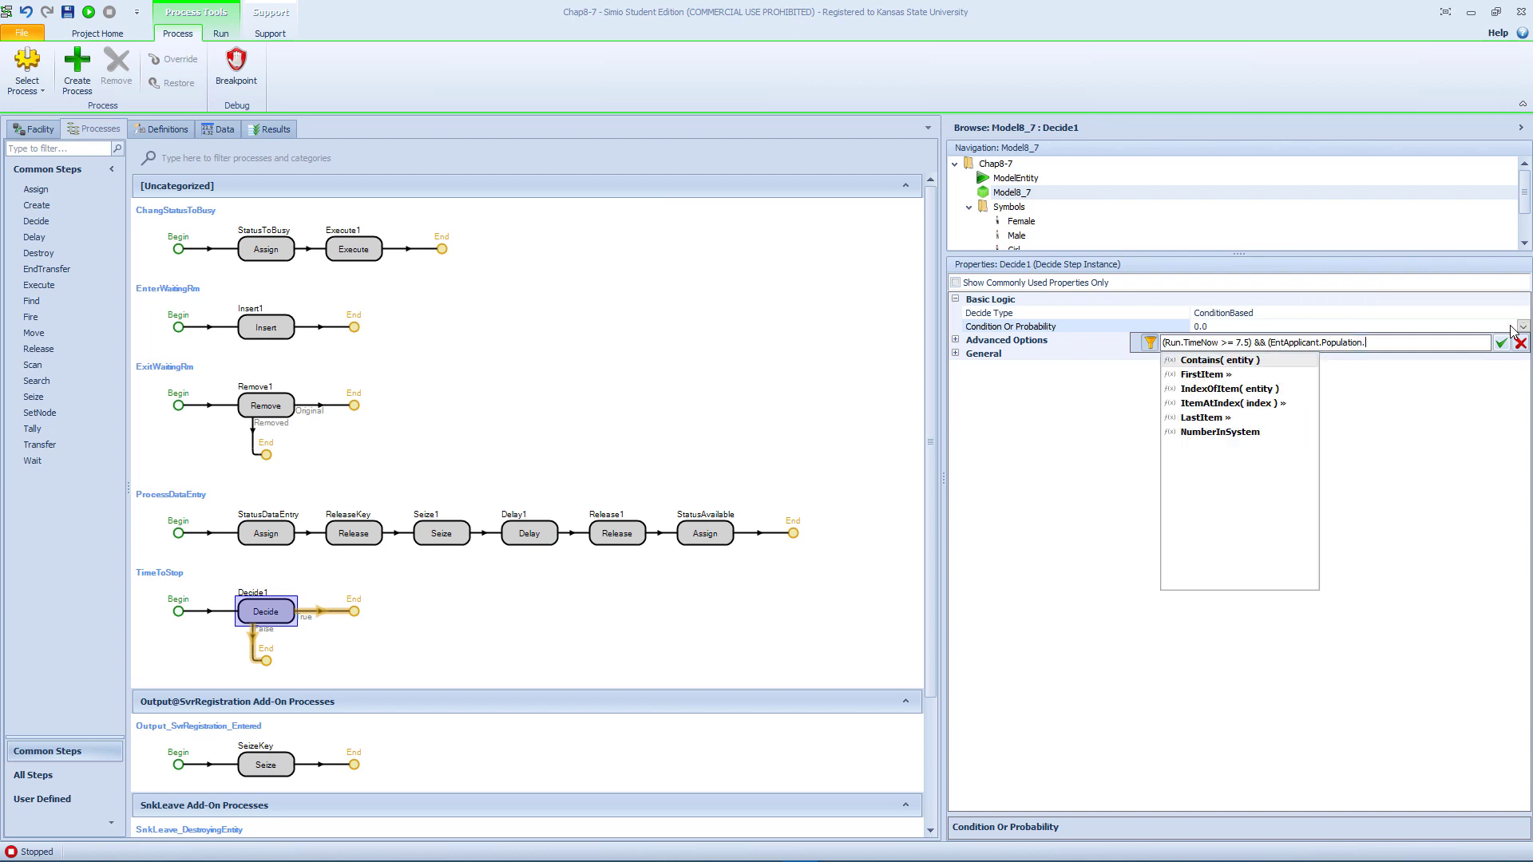
pyautogui.press('Down')
pyautogui.press('Down')
pyautogui.press('Down')
pyautogui.press('Down')
pyautogui.press('Down')
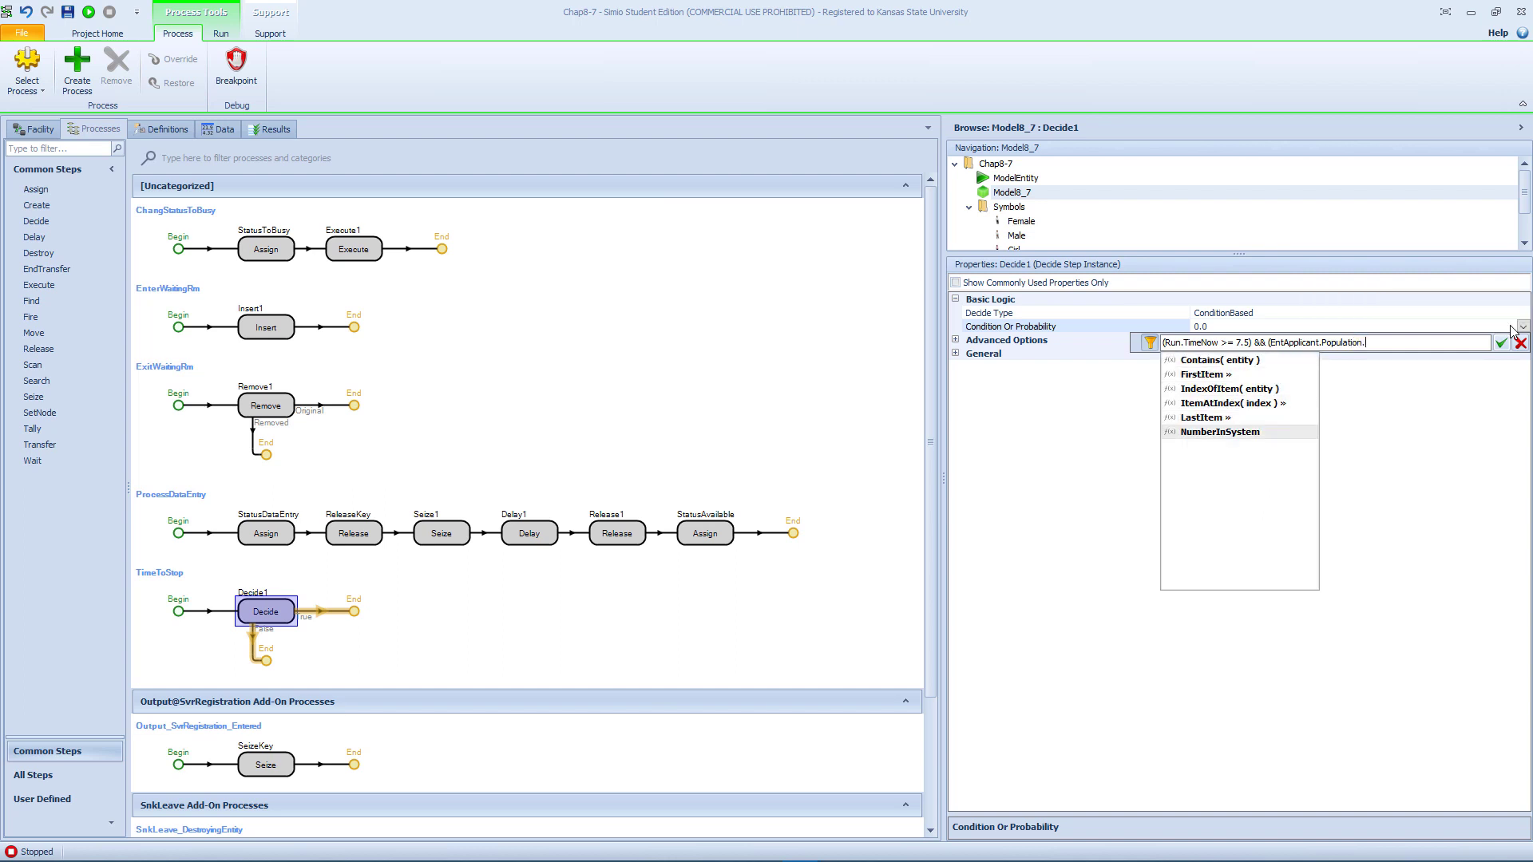
pyautogui.press('Return')
pyautogui.write('< =1')
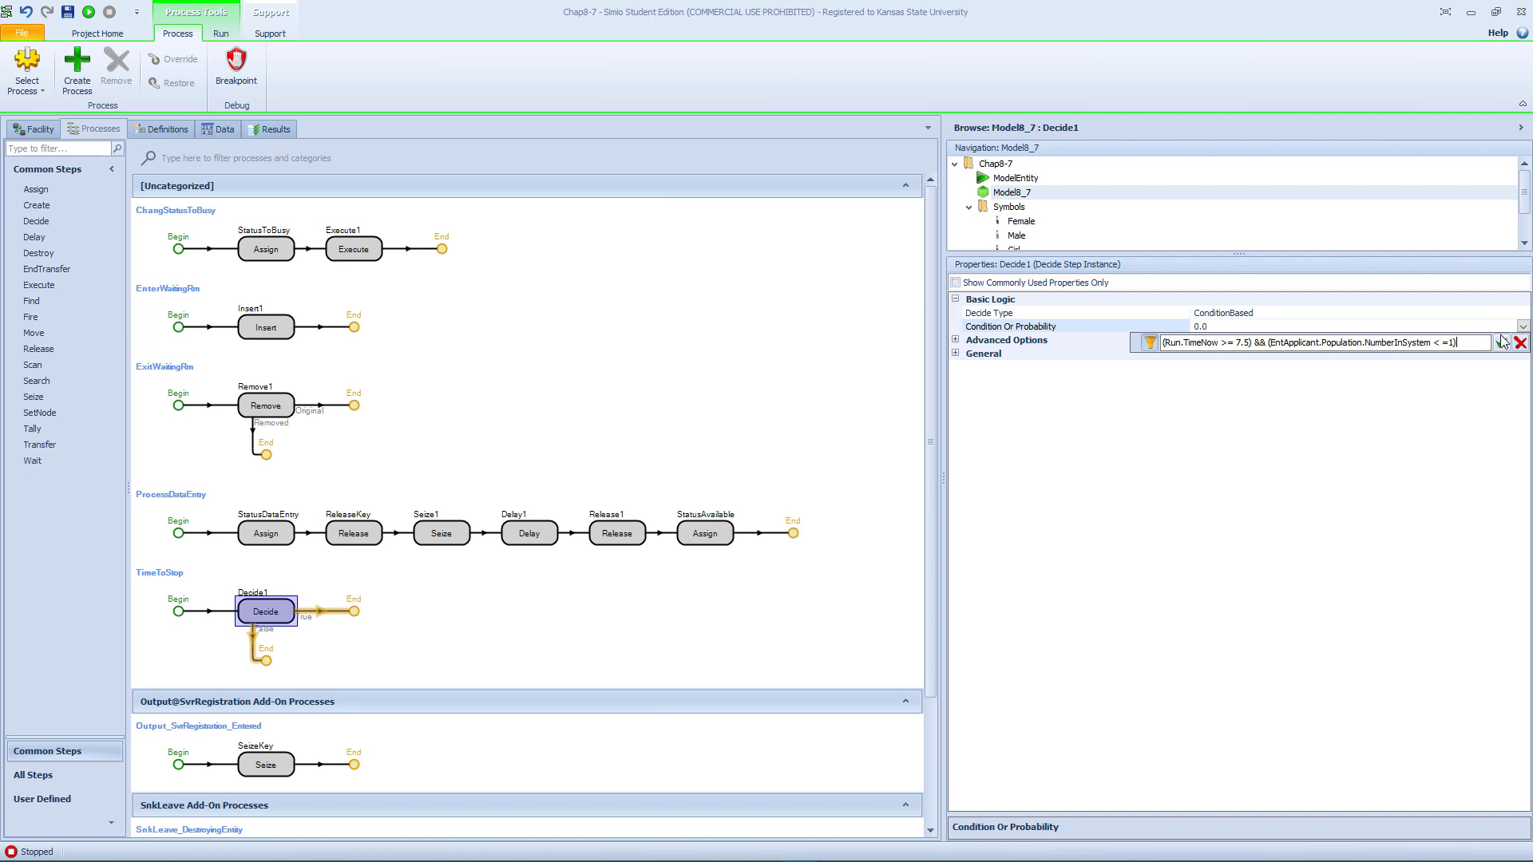
pyautogui.click(1500, 342)
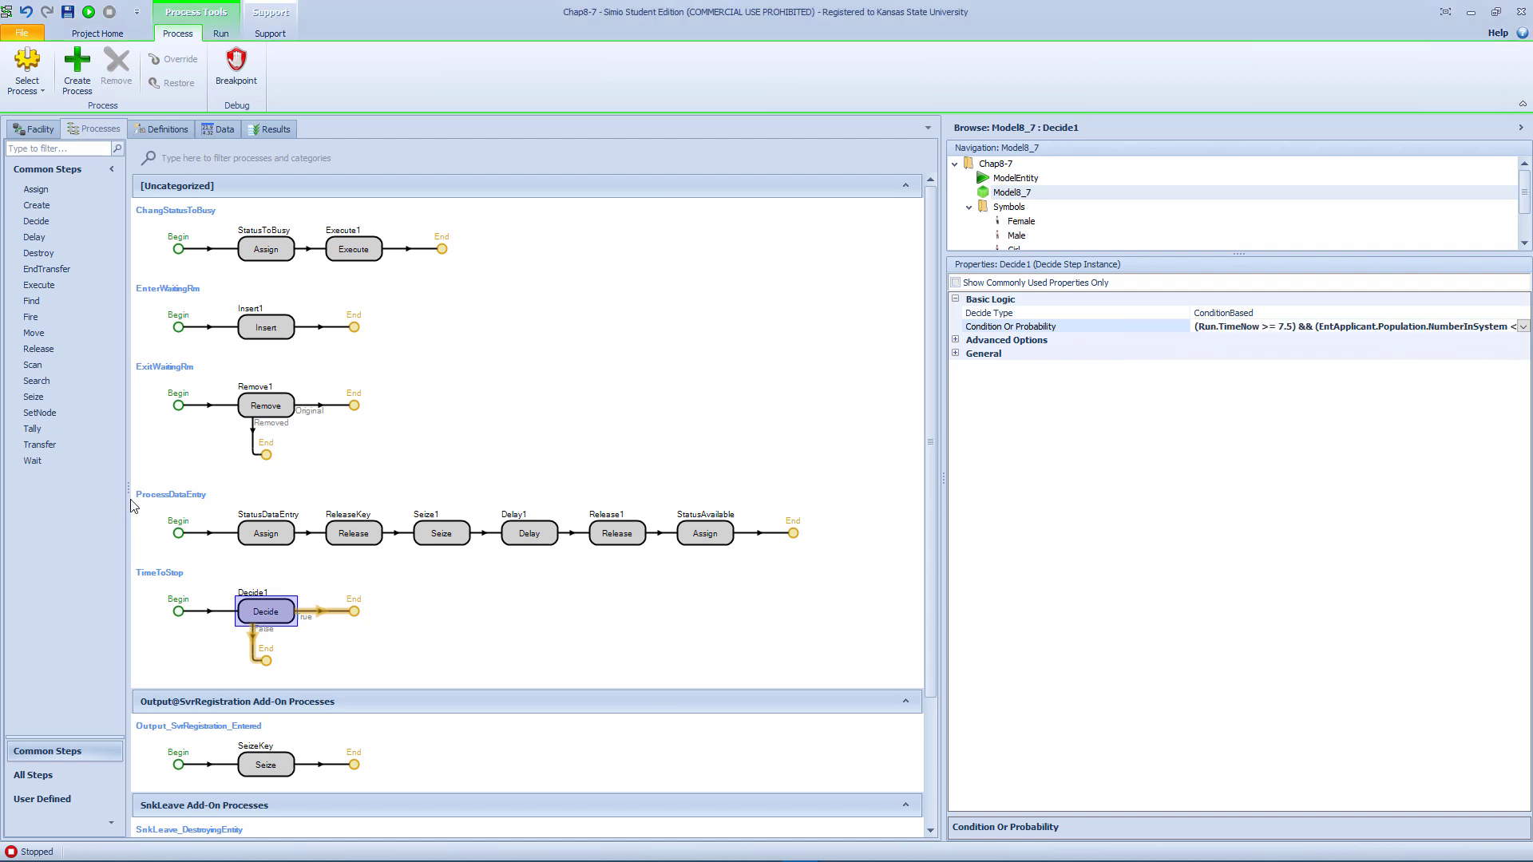
# Add an EndRun step to the True branch of the Decide step in TimeToStop.
pyautogui.click(56, 775)
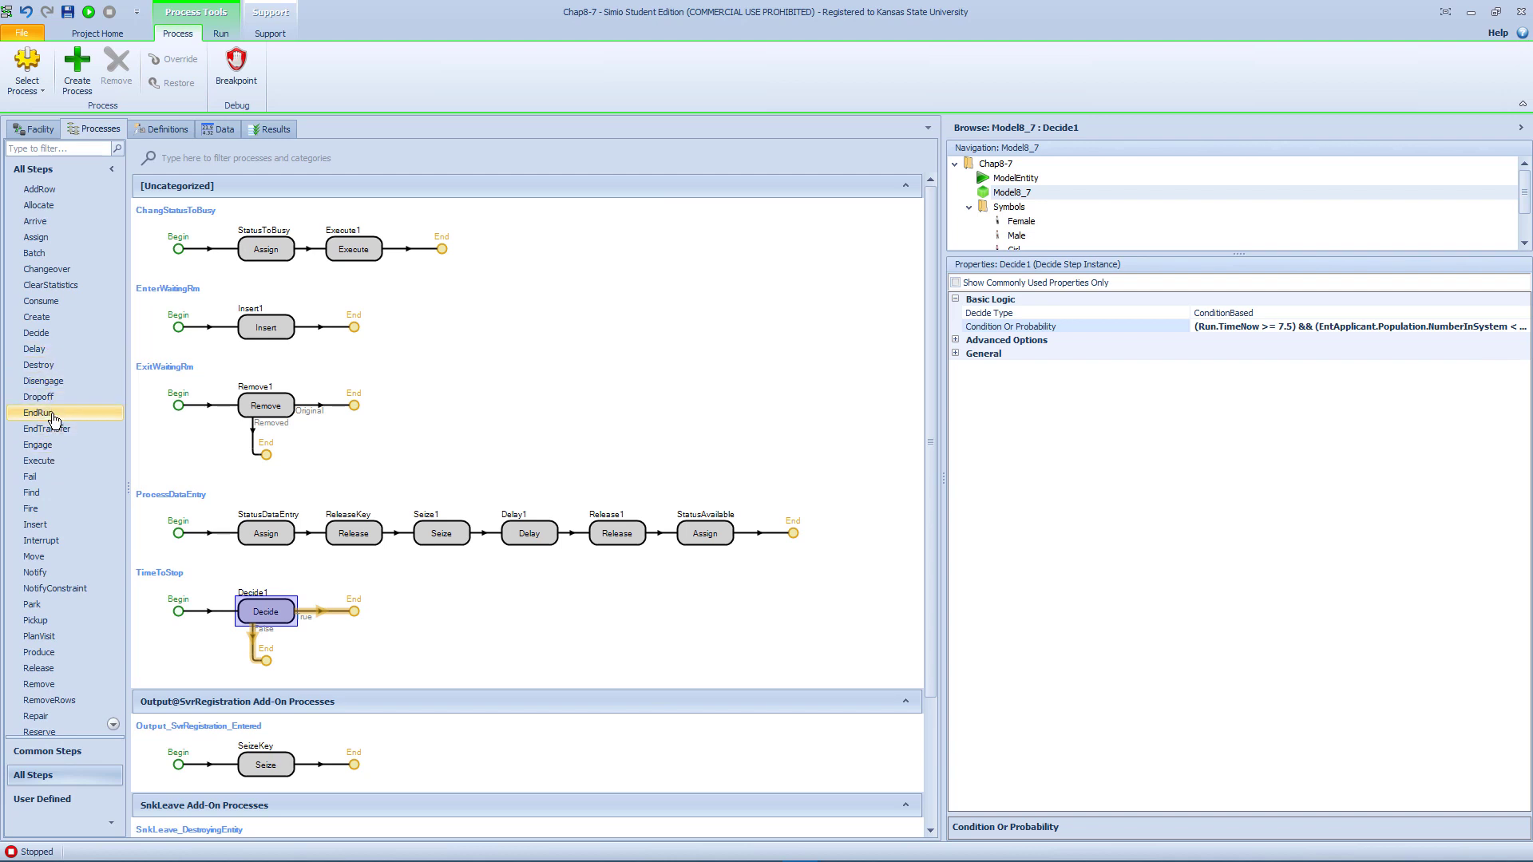
pyautogui.moveTo(51, 415); pyautogui.dragTo(352, 613)
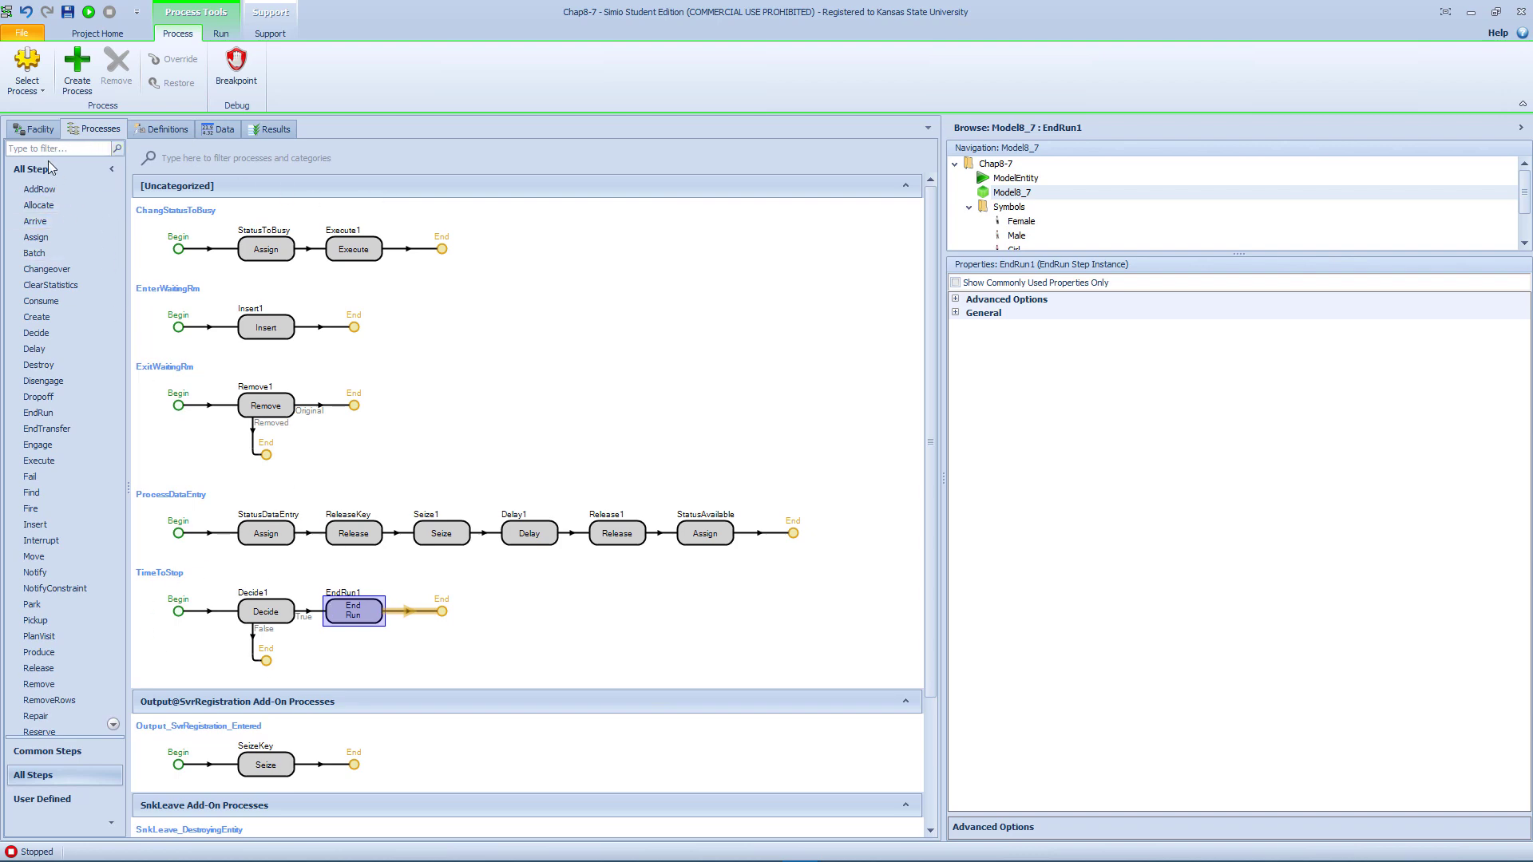
# Set the Destroying Entity add-on process trigger of the SnkFailDriving, SnkLeave and SnkFailTest sinks to TimeToStop.
pyautogui.click(36, 130)
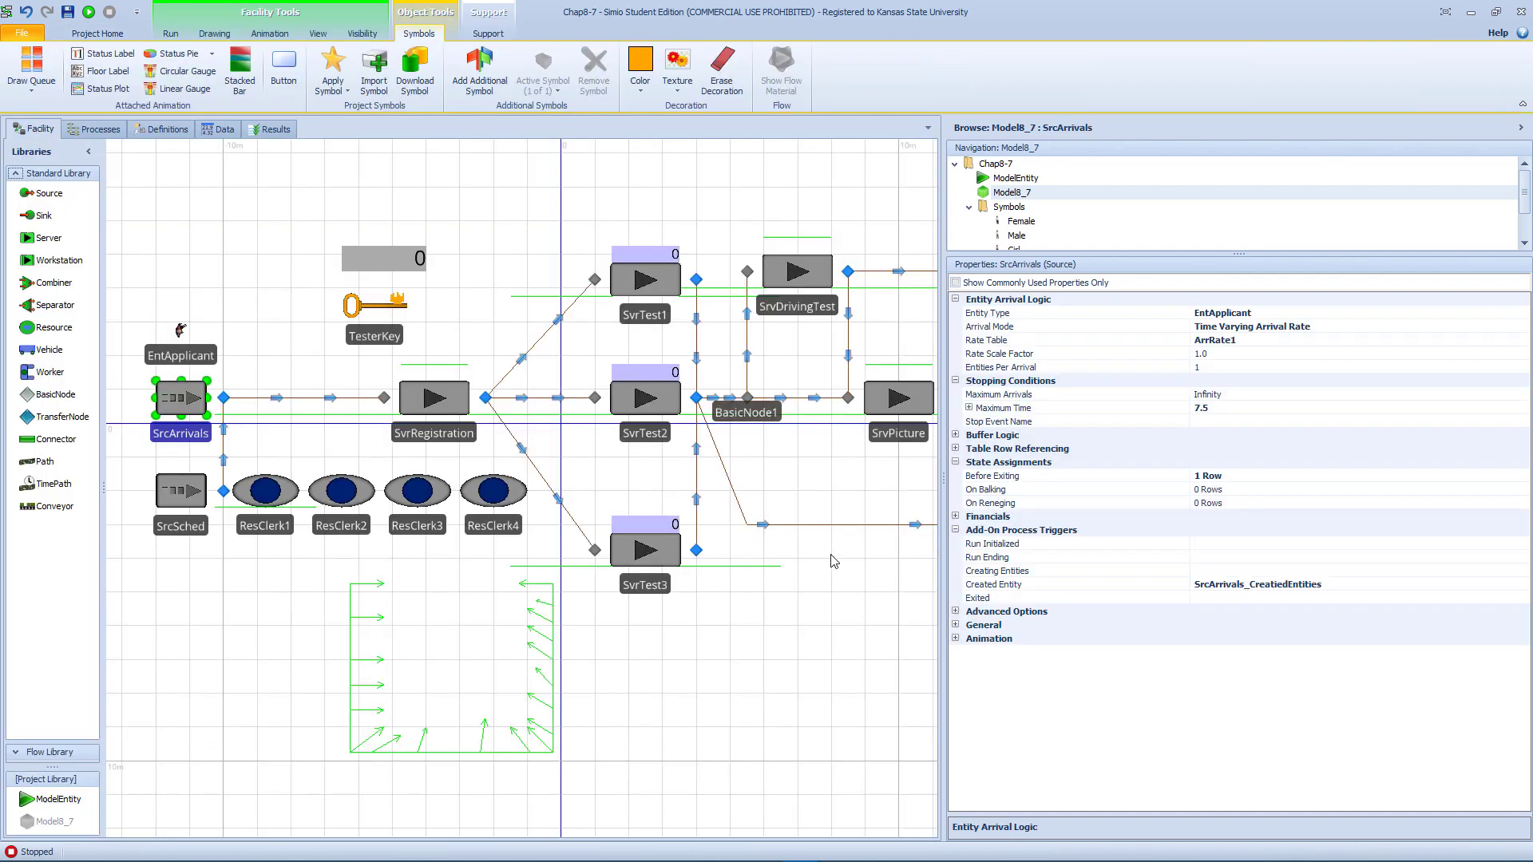
pyautogui.click(569, 286)
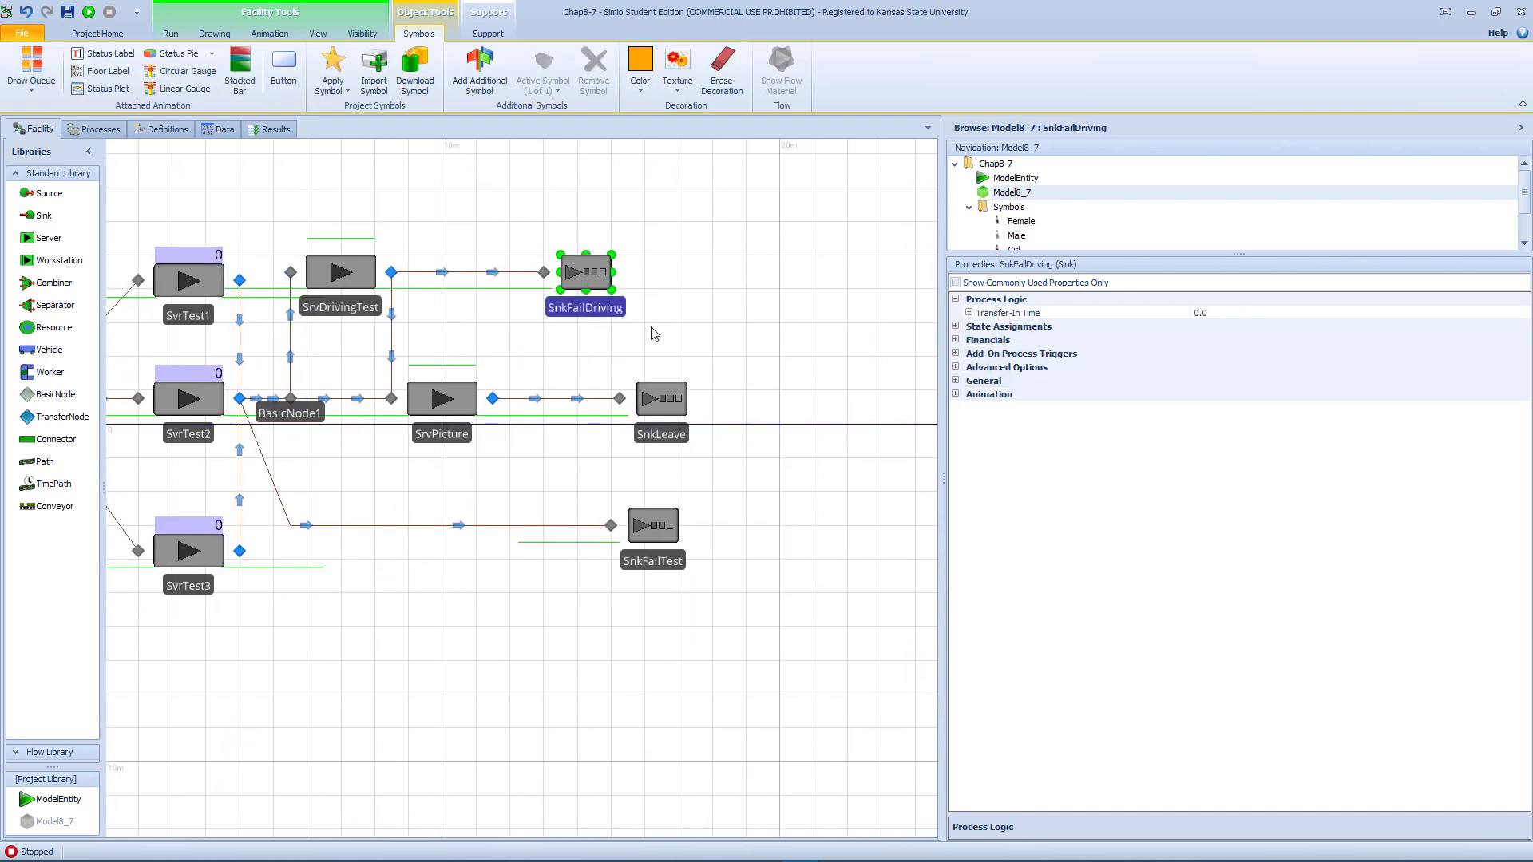
pyautogui.keyDown('ctrl'); pyautogui.click(682, 391); pyautogui.keyUp('ctrl')
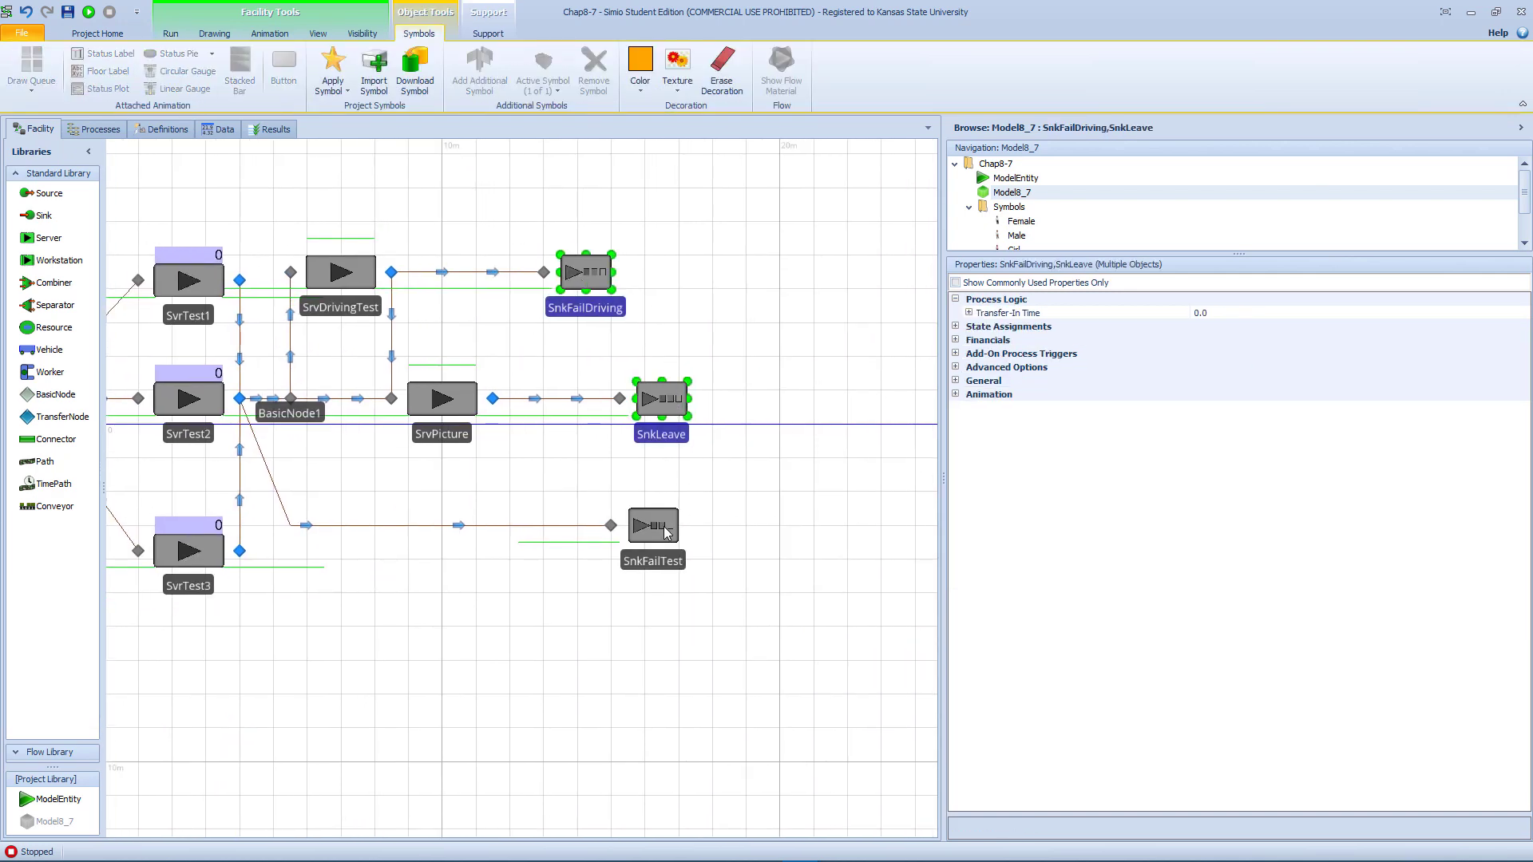
pyautogui.keyDown('ctrl'); pyautogui.click(679, 523); pyautogui.keyUp('ctrl')
pyautogui.moveTo(940, 491); pyautogui.dragTo(849, 489)
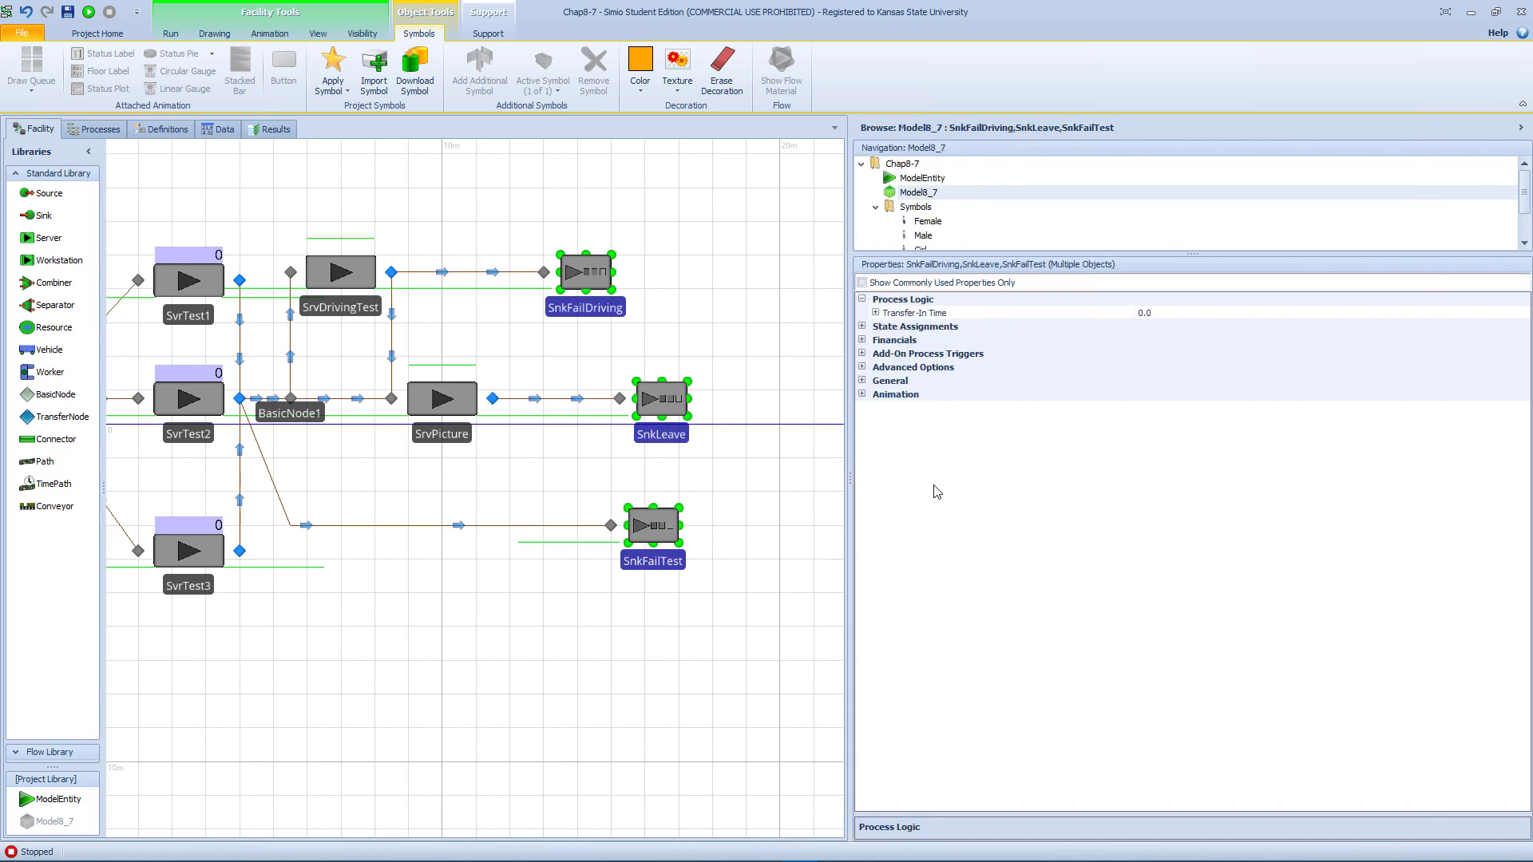
pyautogui.click(862, 354)
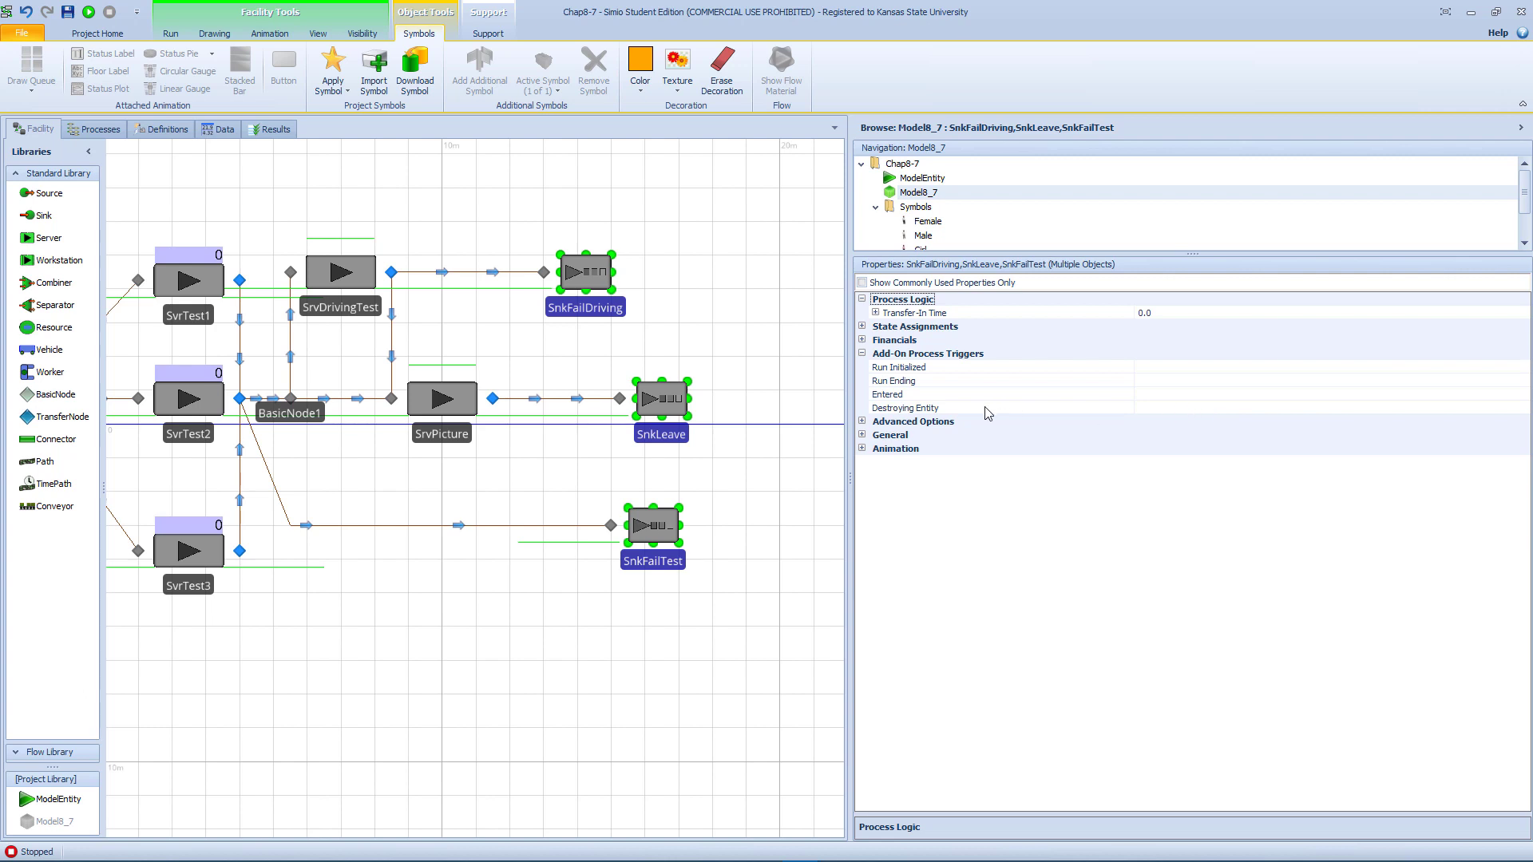
pyautogui.click(1252, 408)
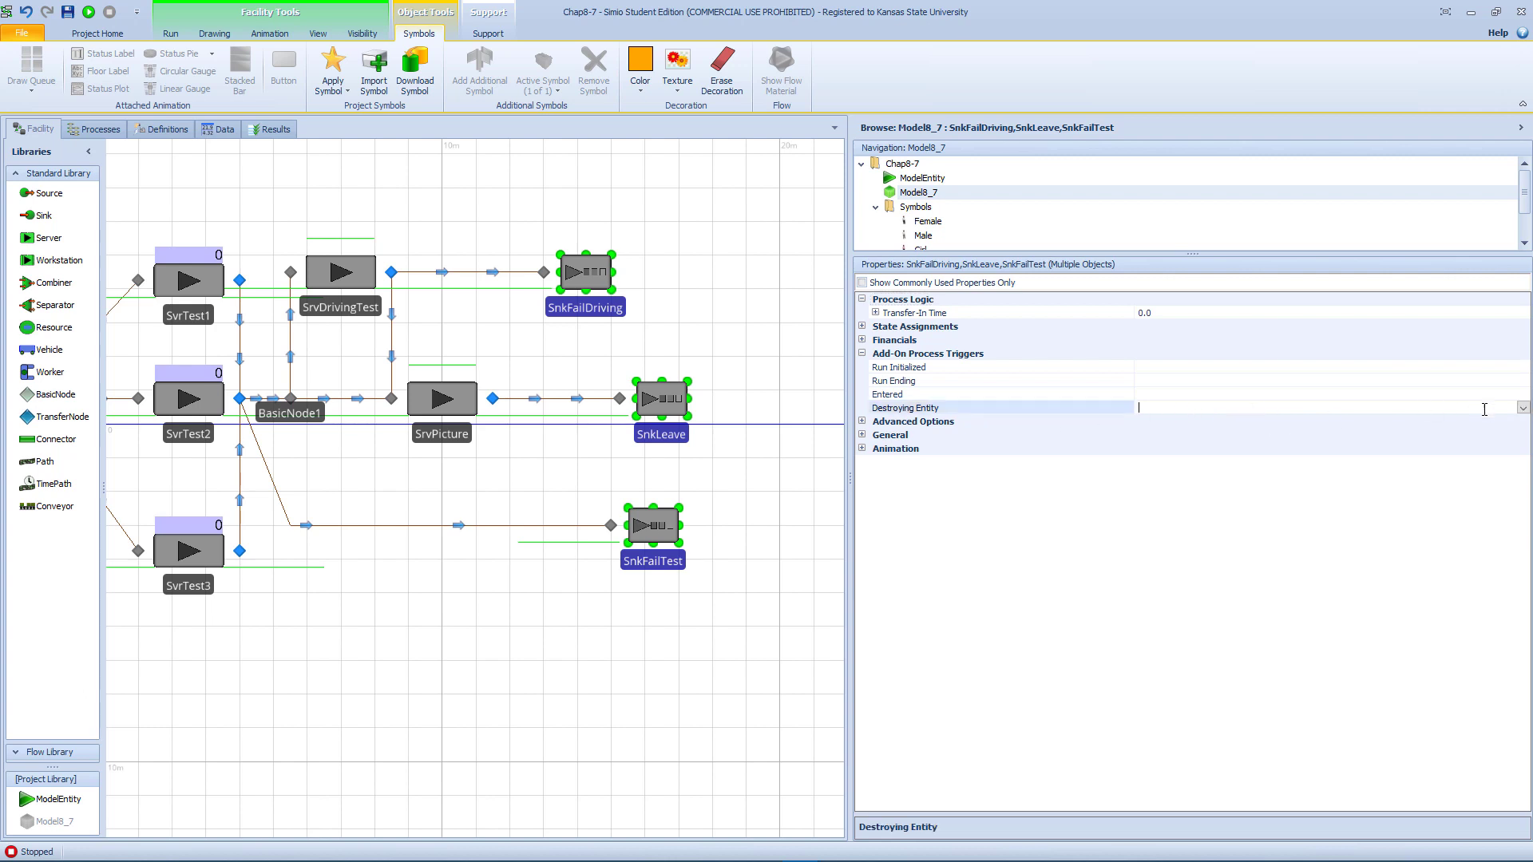
pyautogui.click(1522, 408)
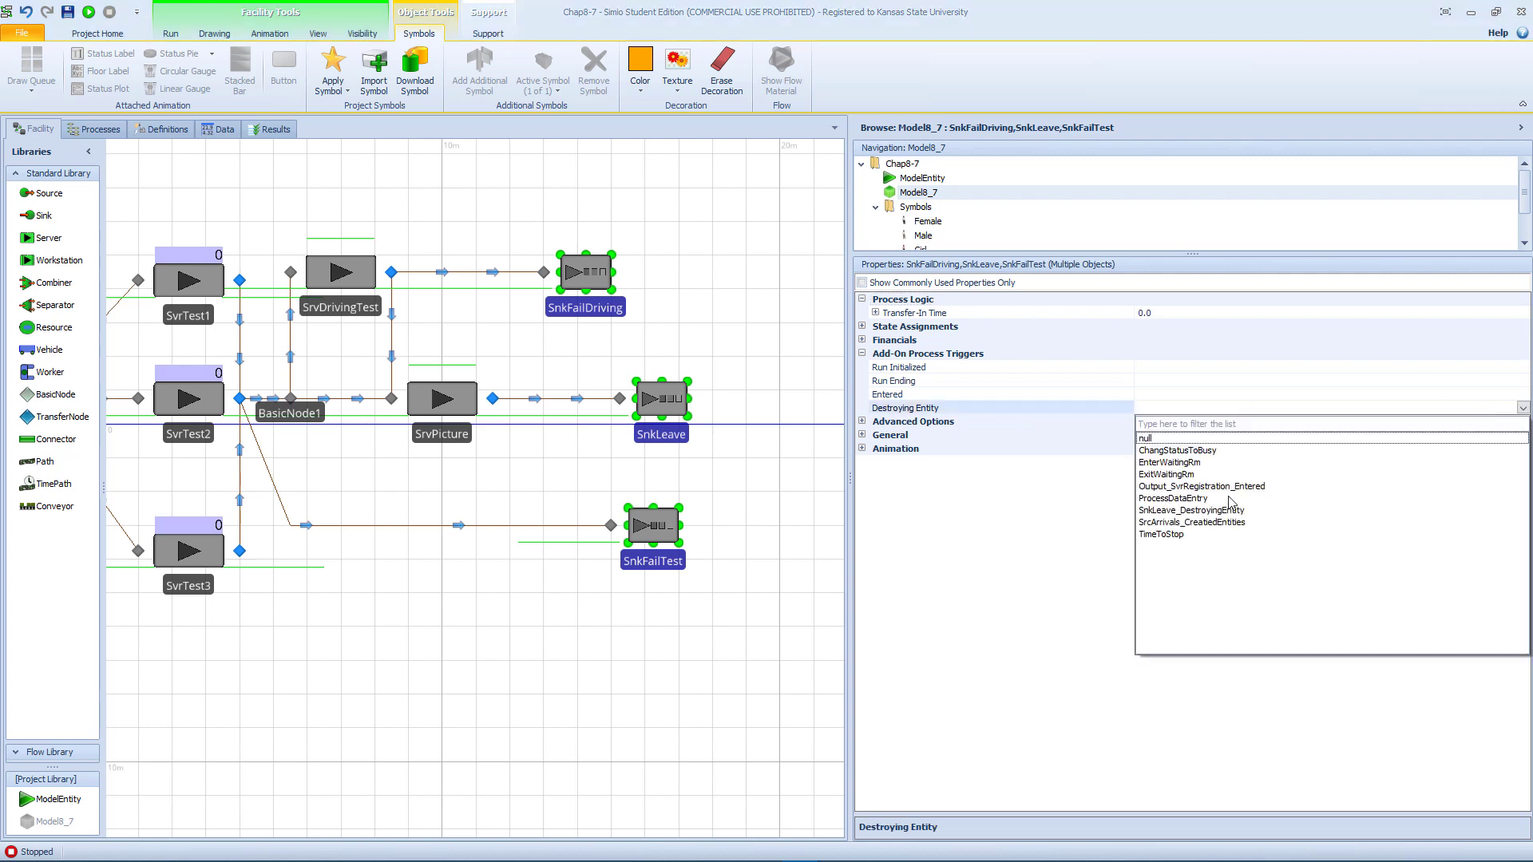
pyautogui.click(1176, 536)
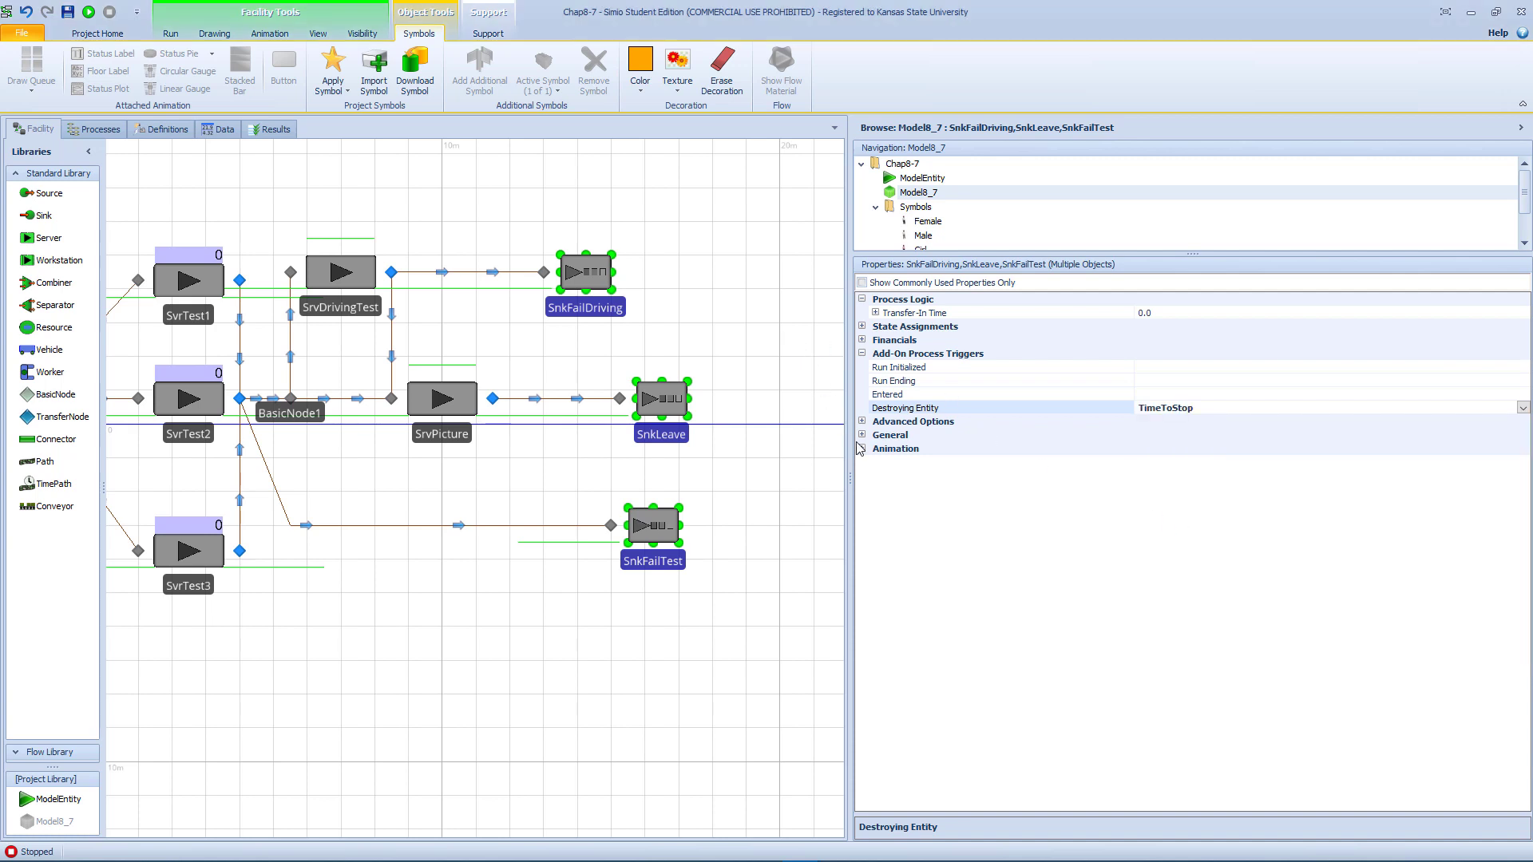
pyautogui.moveTo(853, 482); pyautogui.dragTo(1038, 463)
pyautogui.click(812, 346)
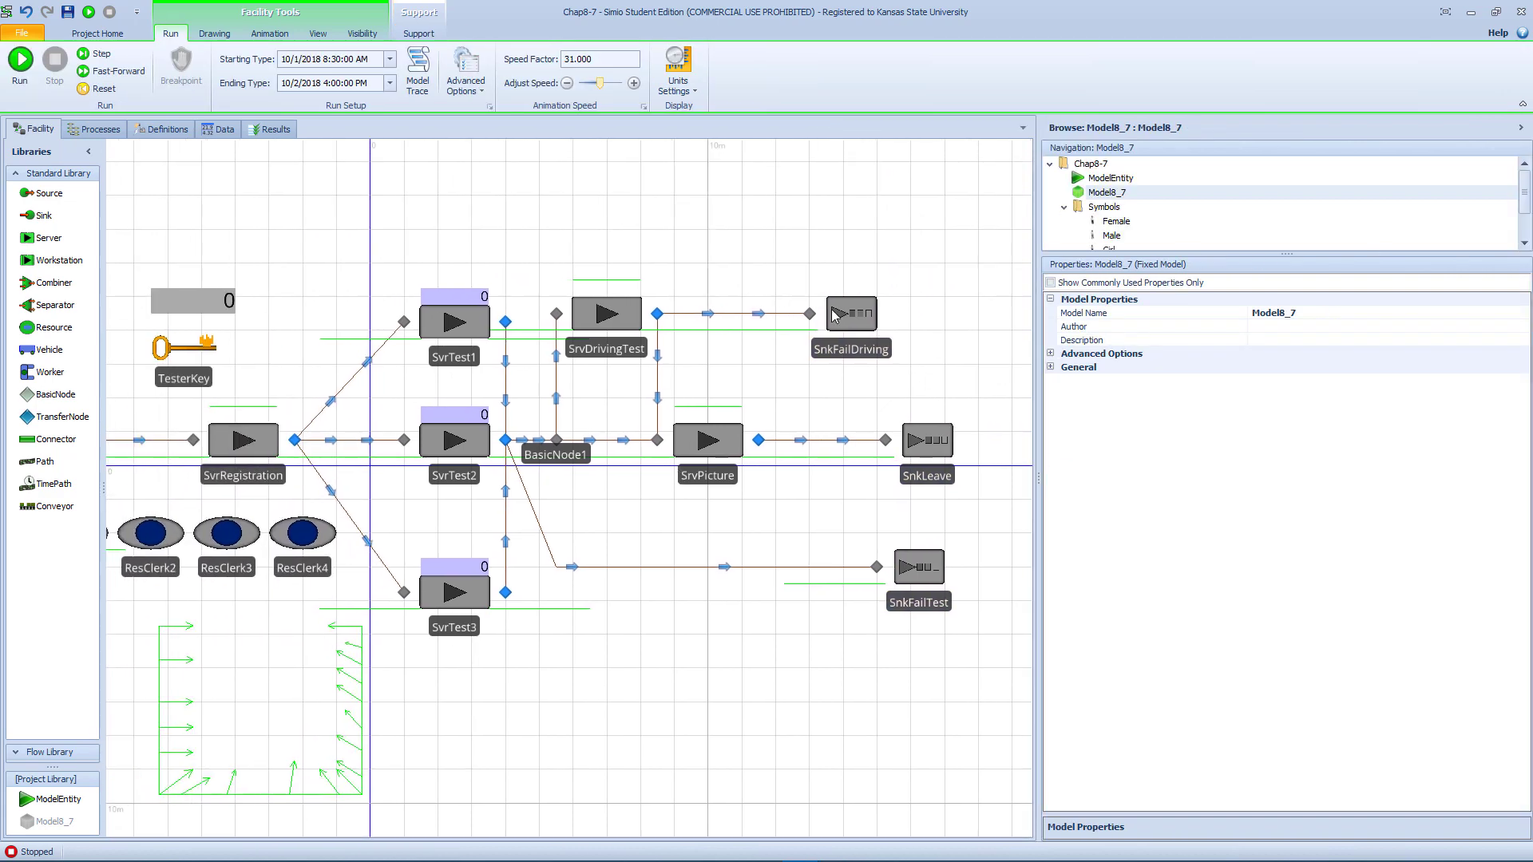
# Set the simulation run's ending type to Unspecified (Infinite).
pyautogui.scroll(-2, 637, 237)
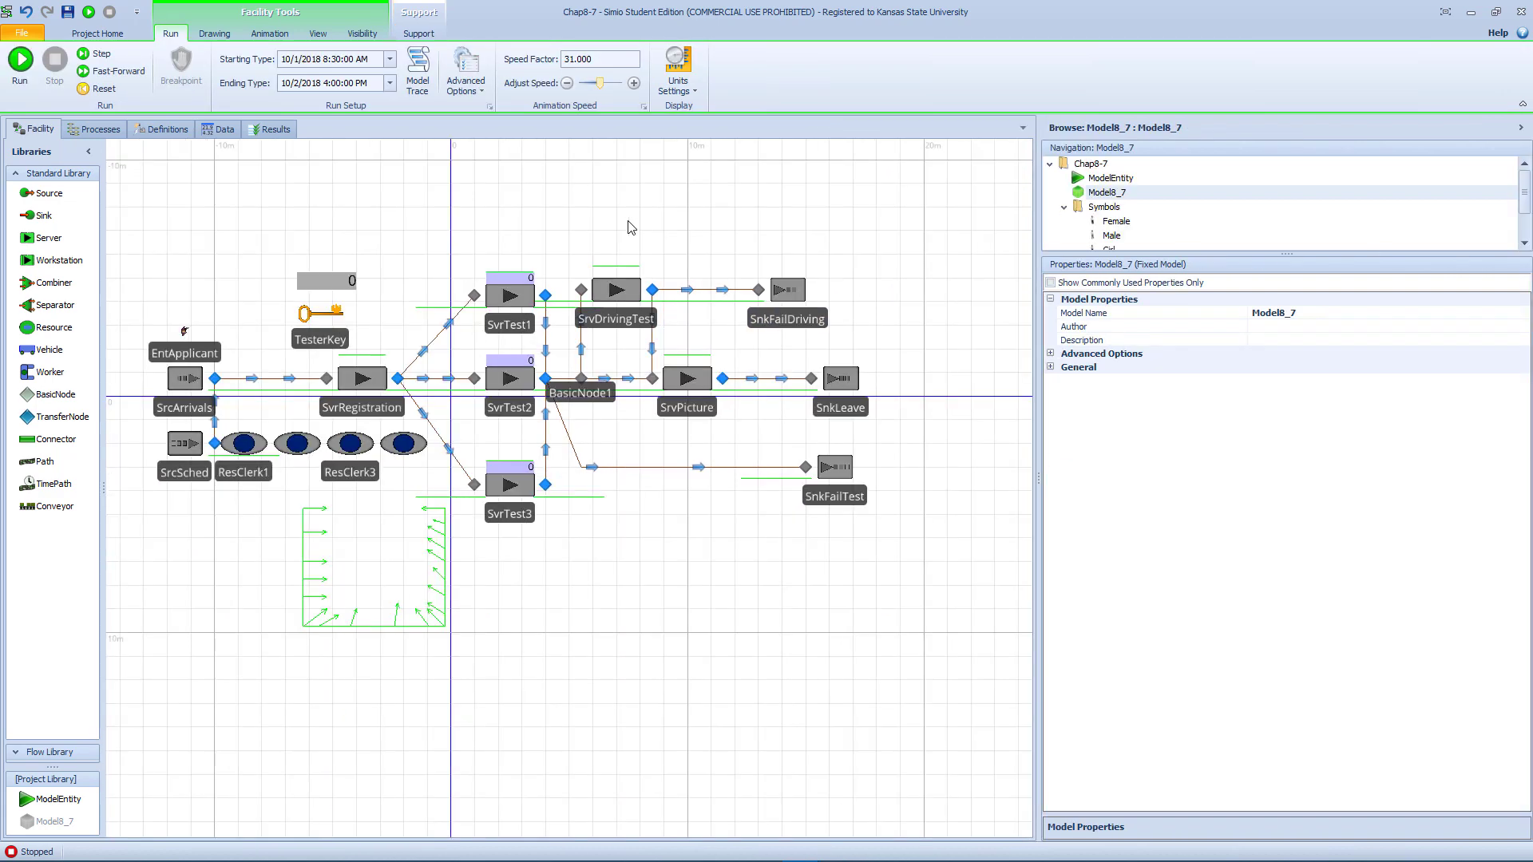
pyautogui.scroll(-1, 630, 230)
pyautogui.scroll(1, 684, 261)
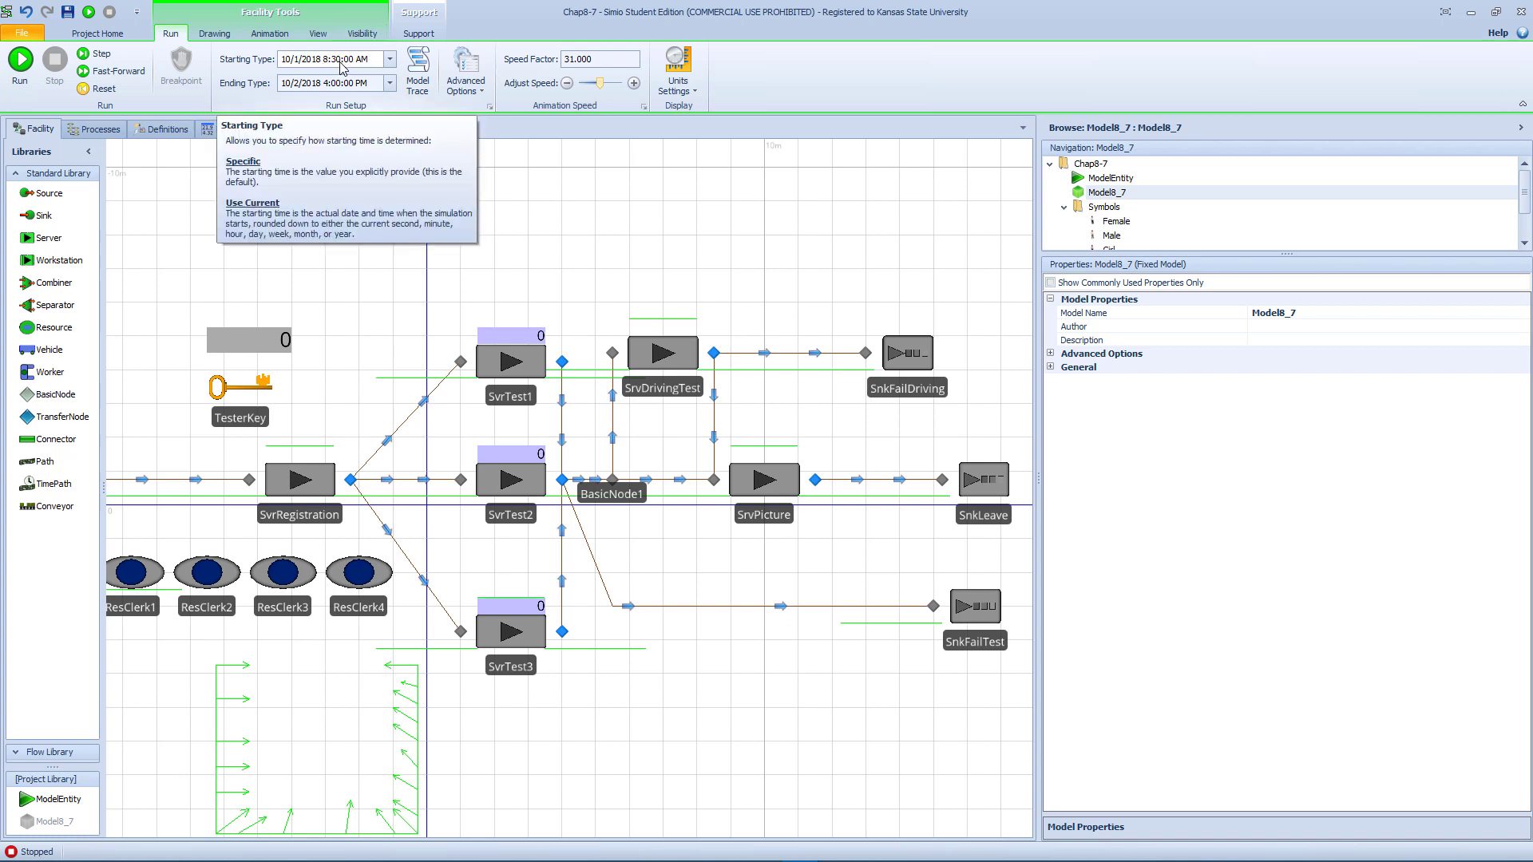
pyautogui.click(389, 85)
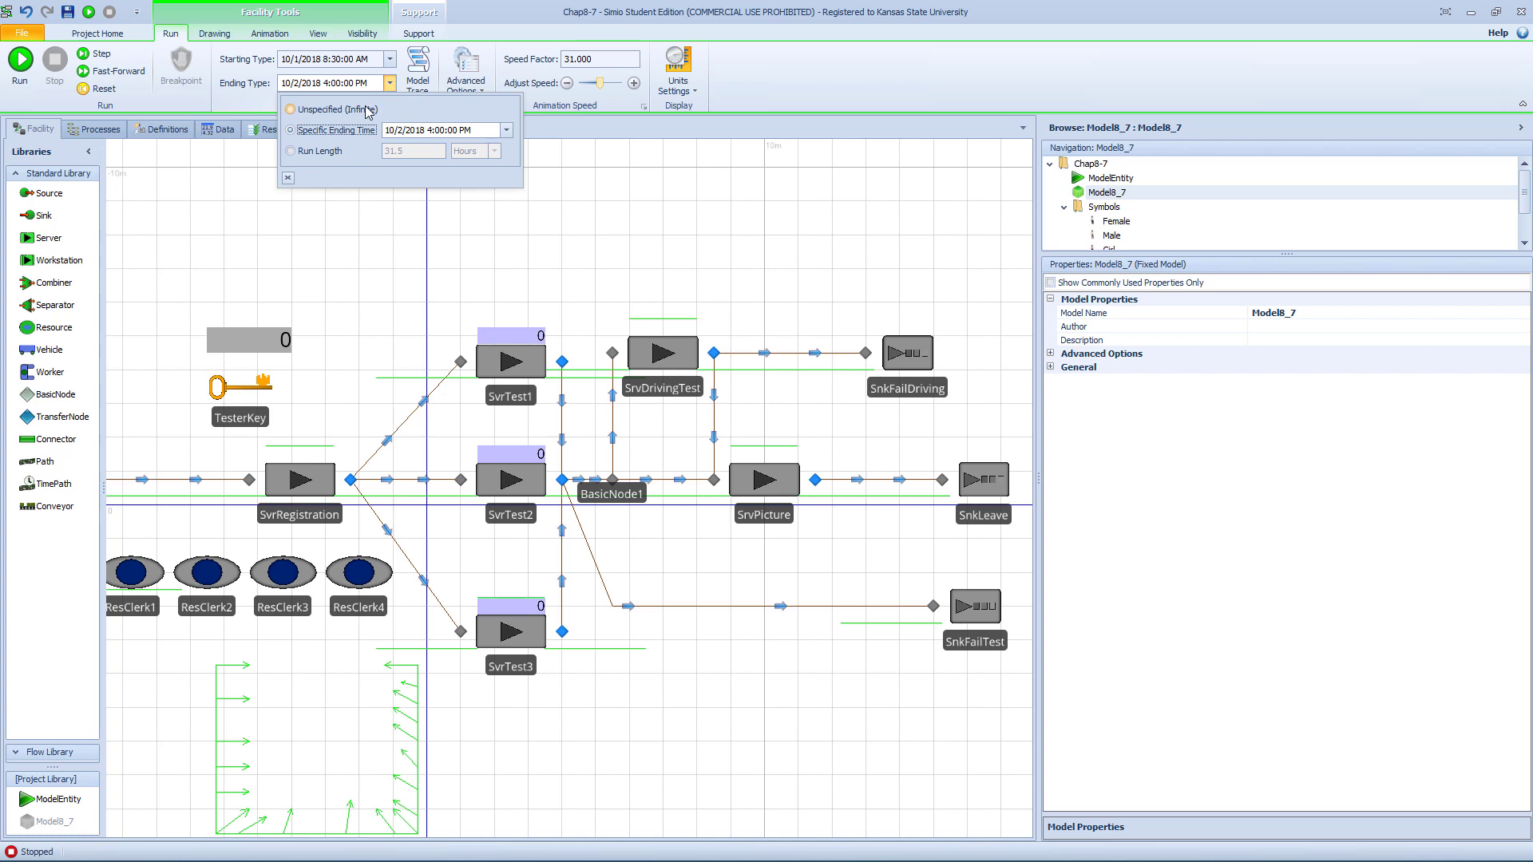
pyautogui.click(366, 107)
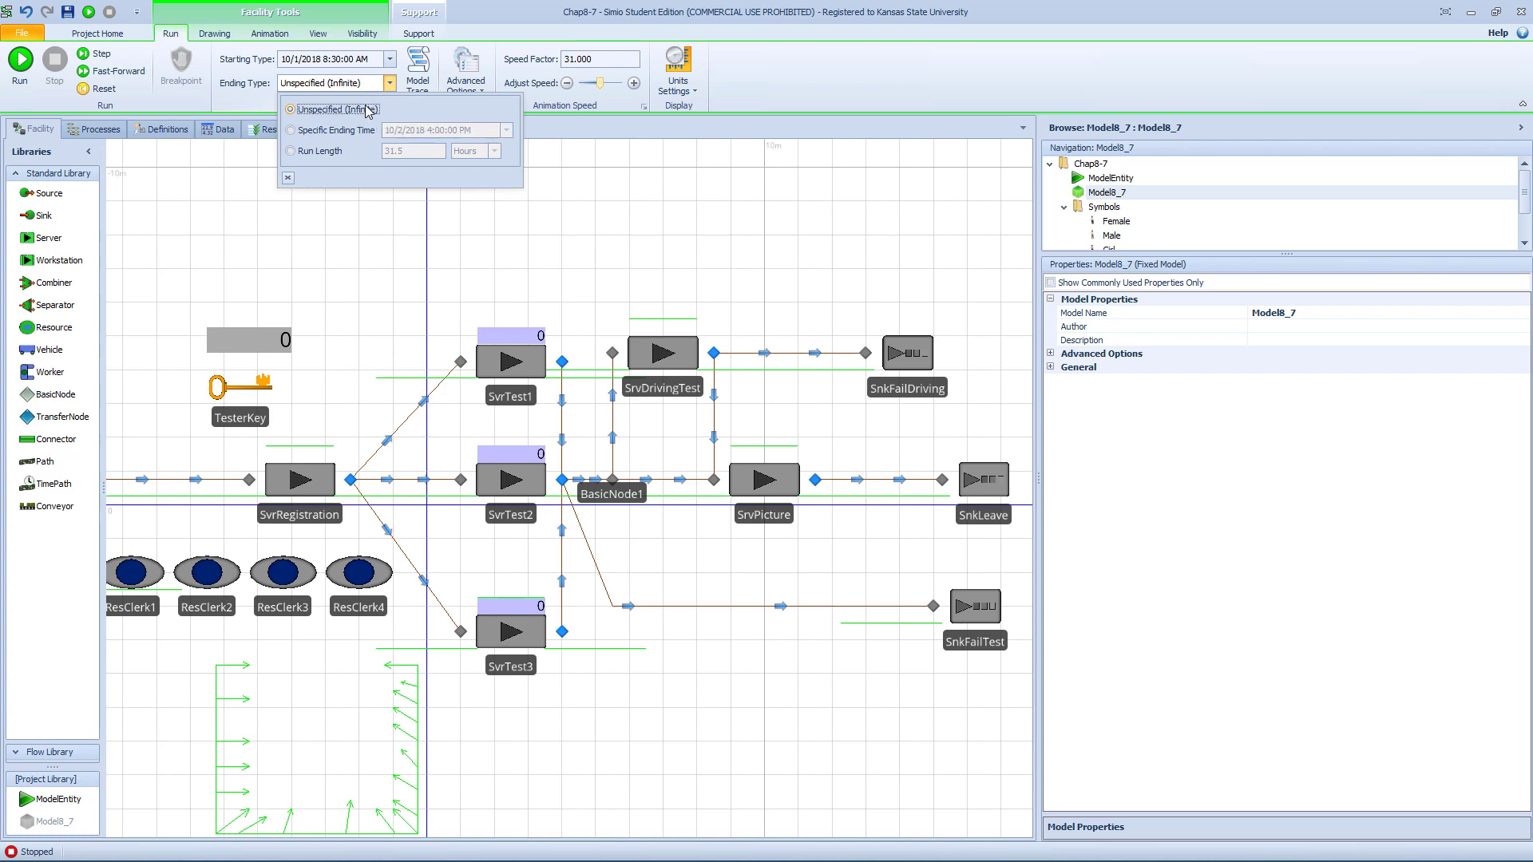
pyautogui.click(401, 226)
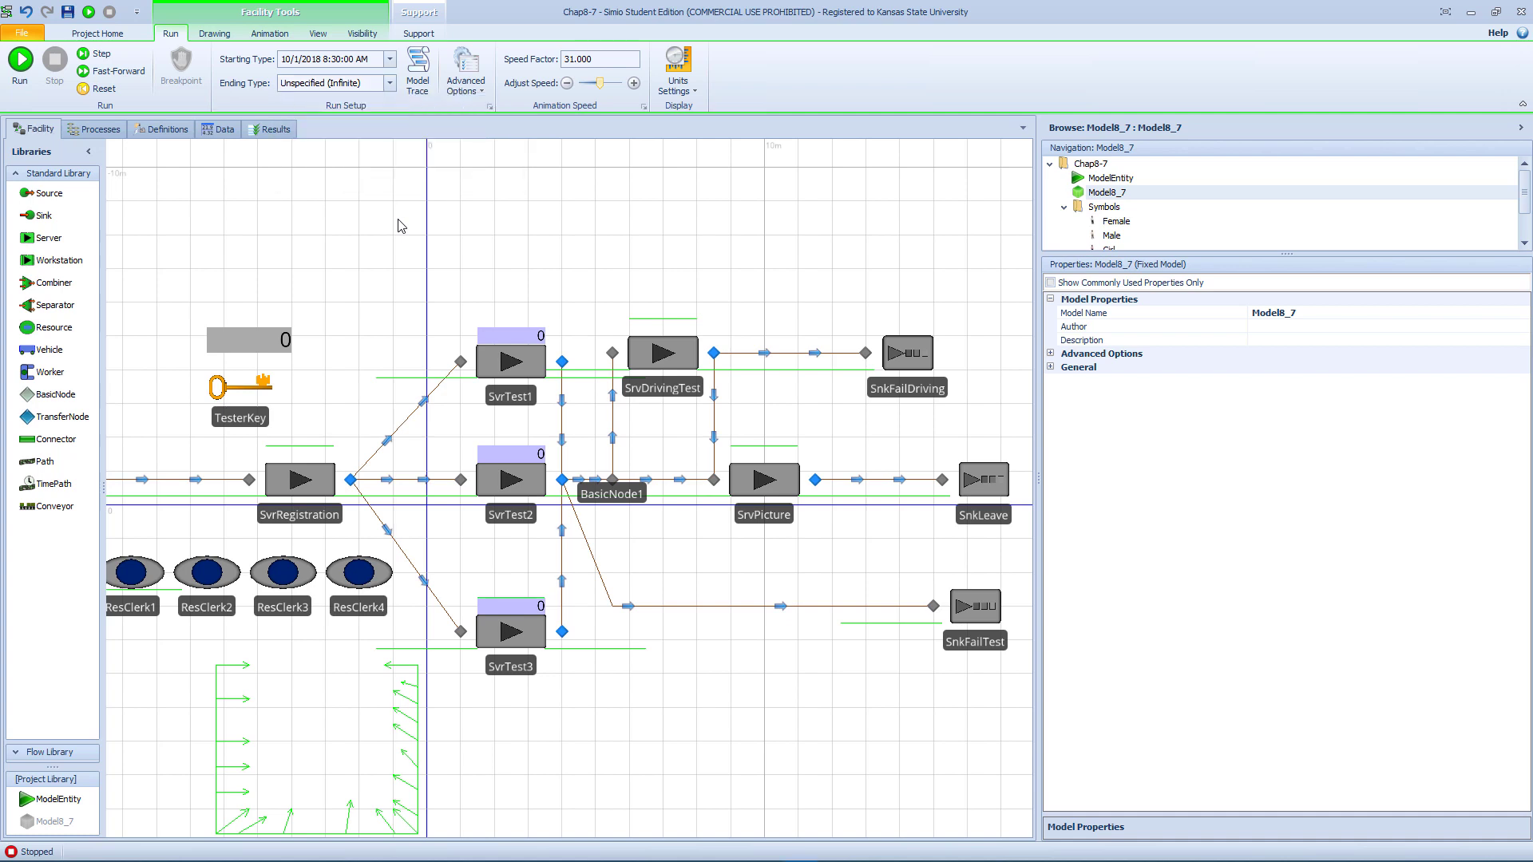
# Fast-forward the simulation to the end of the run and set the time display units to Hours.
pyautogui.moveTo(380, 233); pyautogui.dragTo(462, 223)
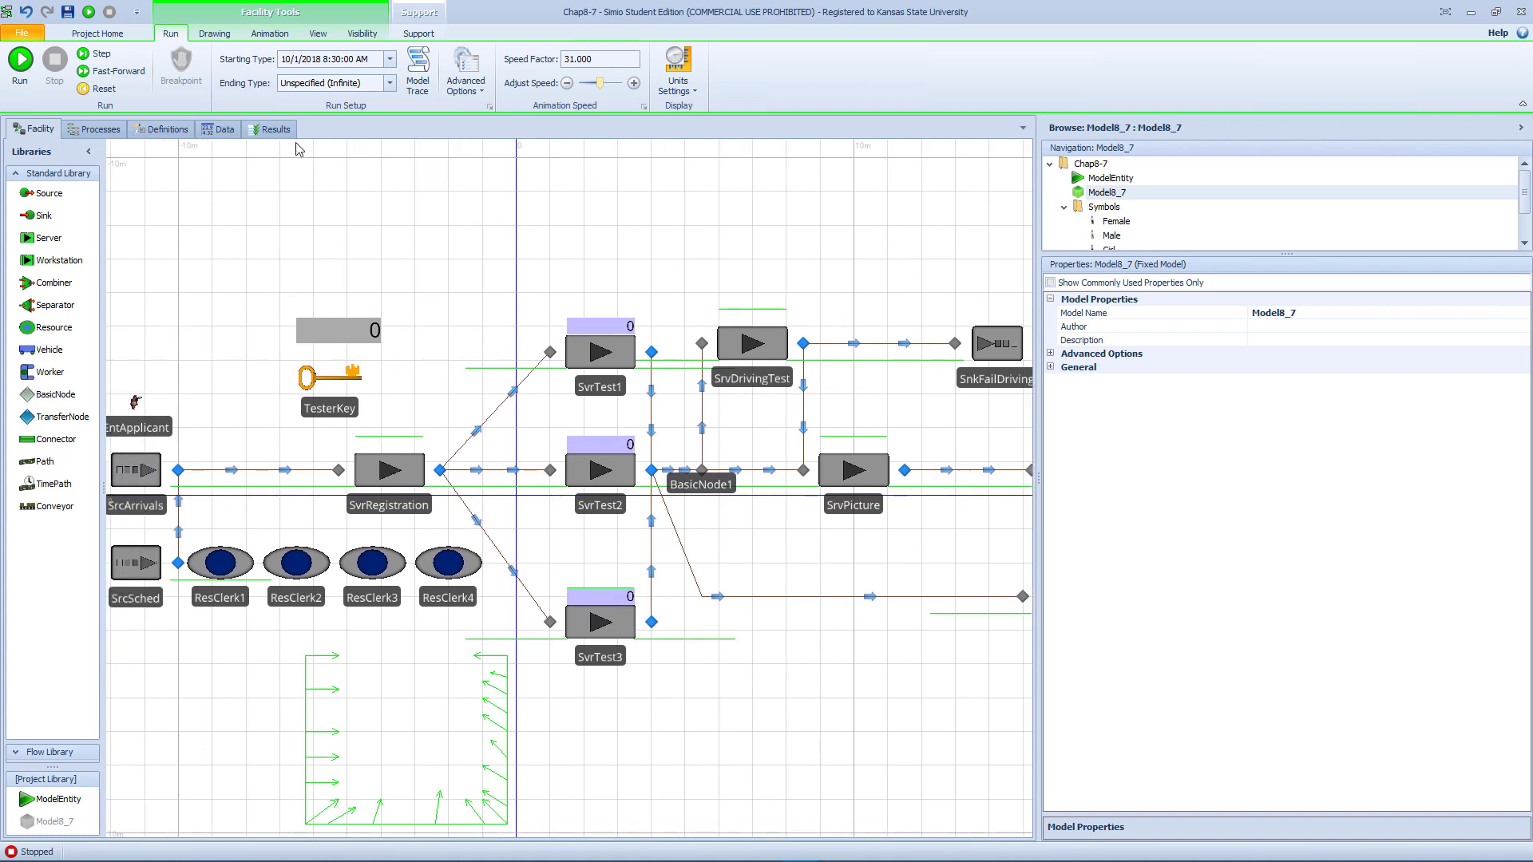
pyautogui.click(112, 71)
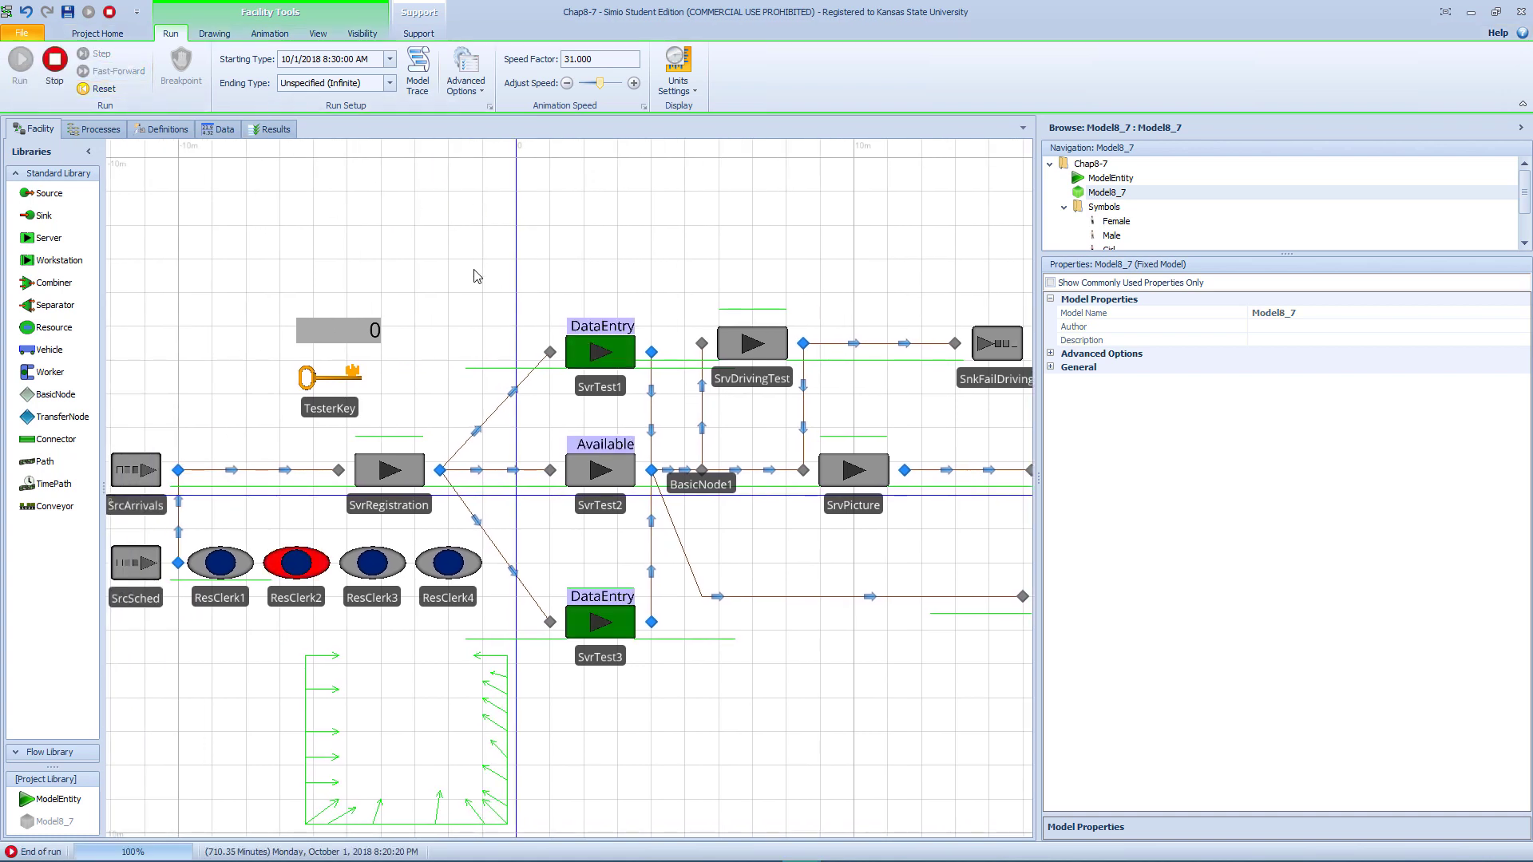
pyautogui.click(687, 96)
pyautogui.click(705, 152)
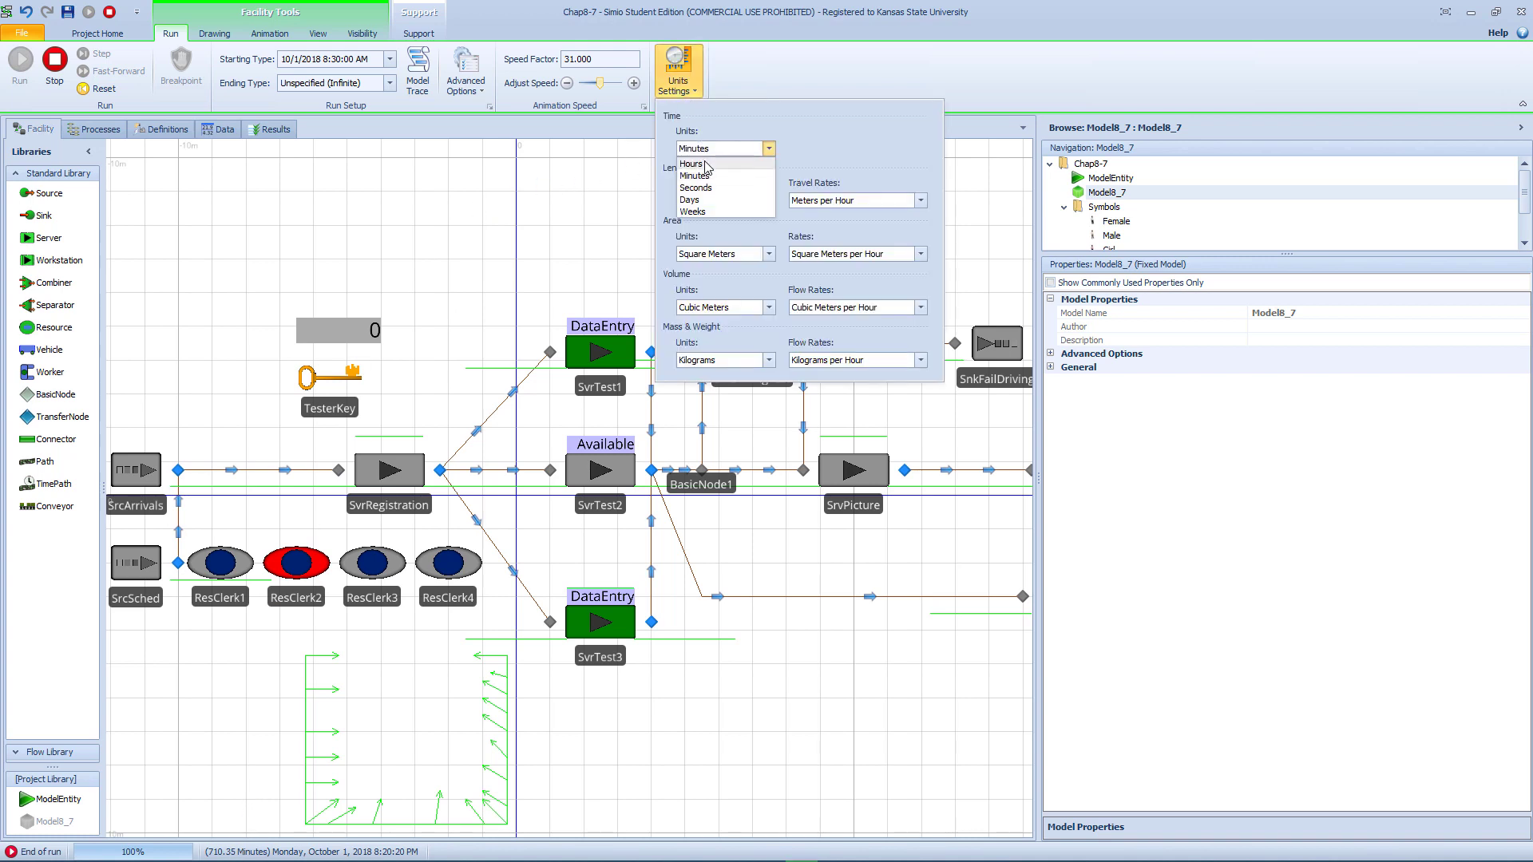
pyautogui.click(699, 179)
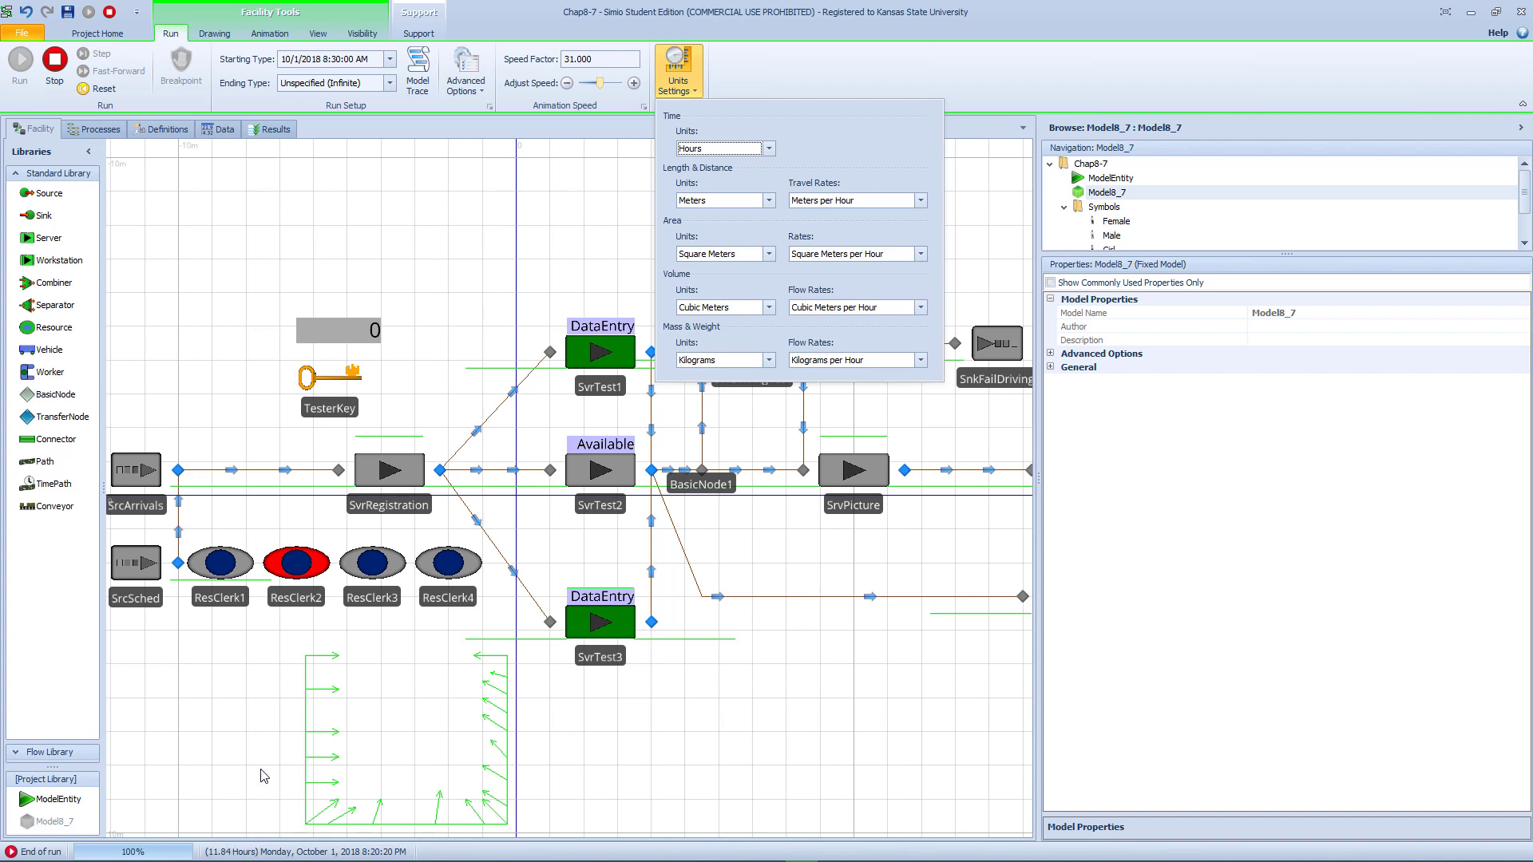
pyautogui.click(453, 233)
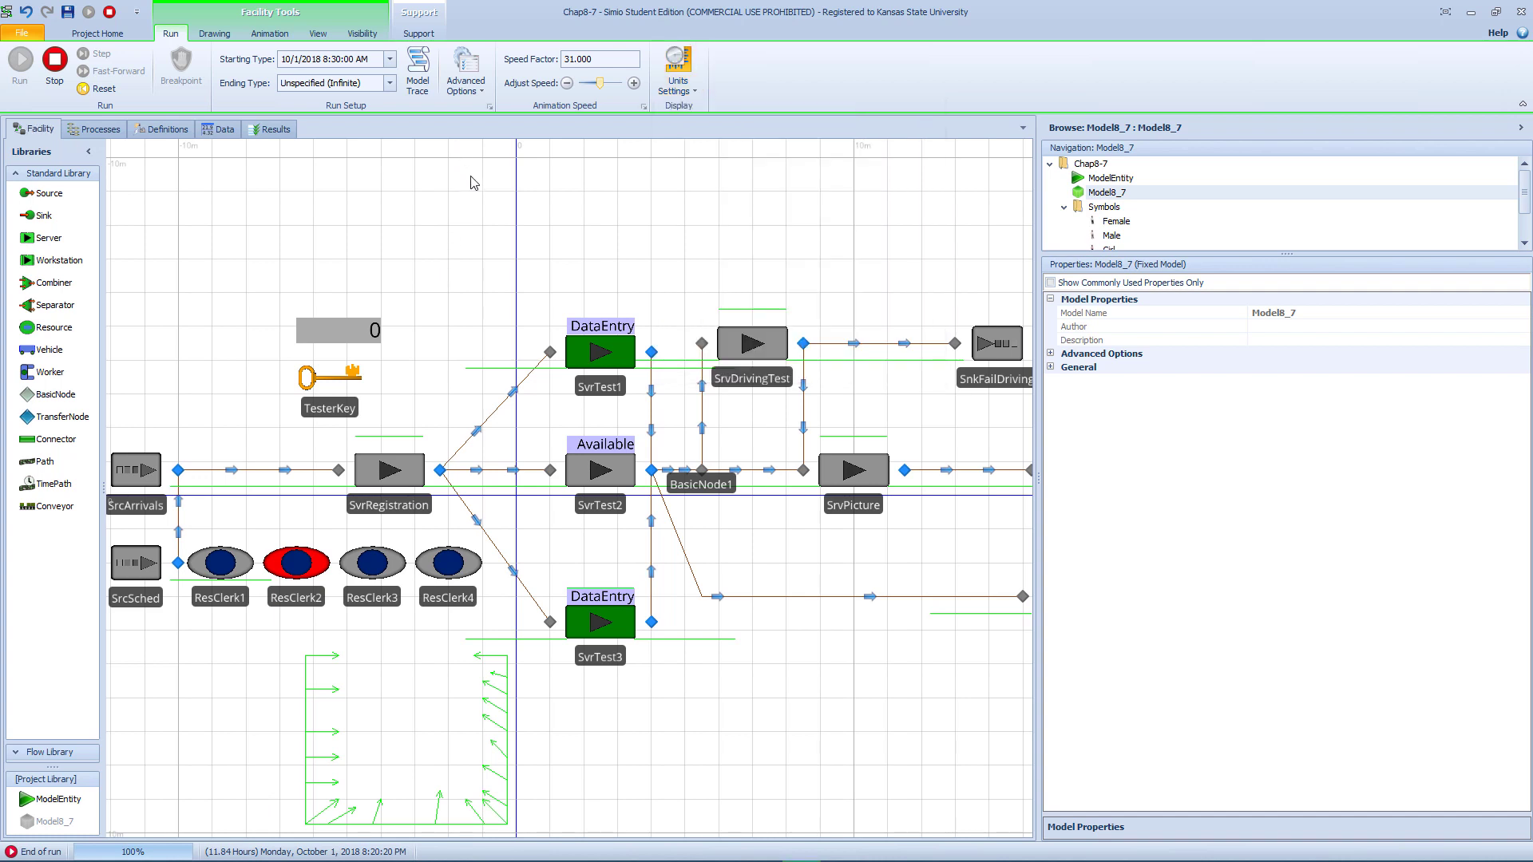
# Stop the completed simulation run so the model can be edited again.
pyautogui.moveTo(493, 209); pyautogui.dragTo(500, 209)
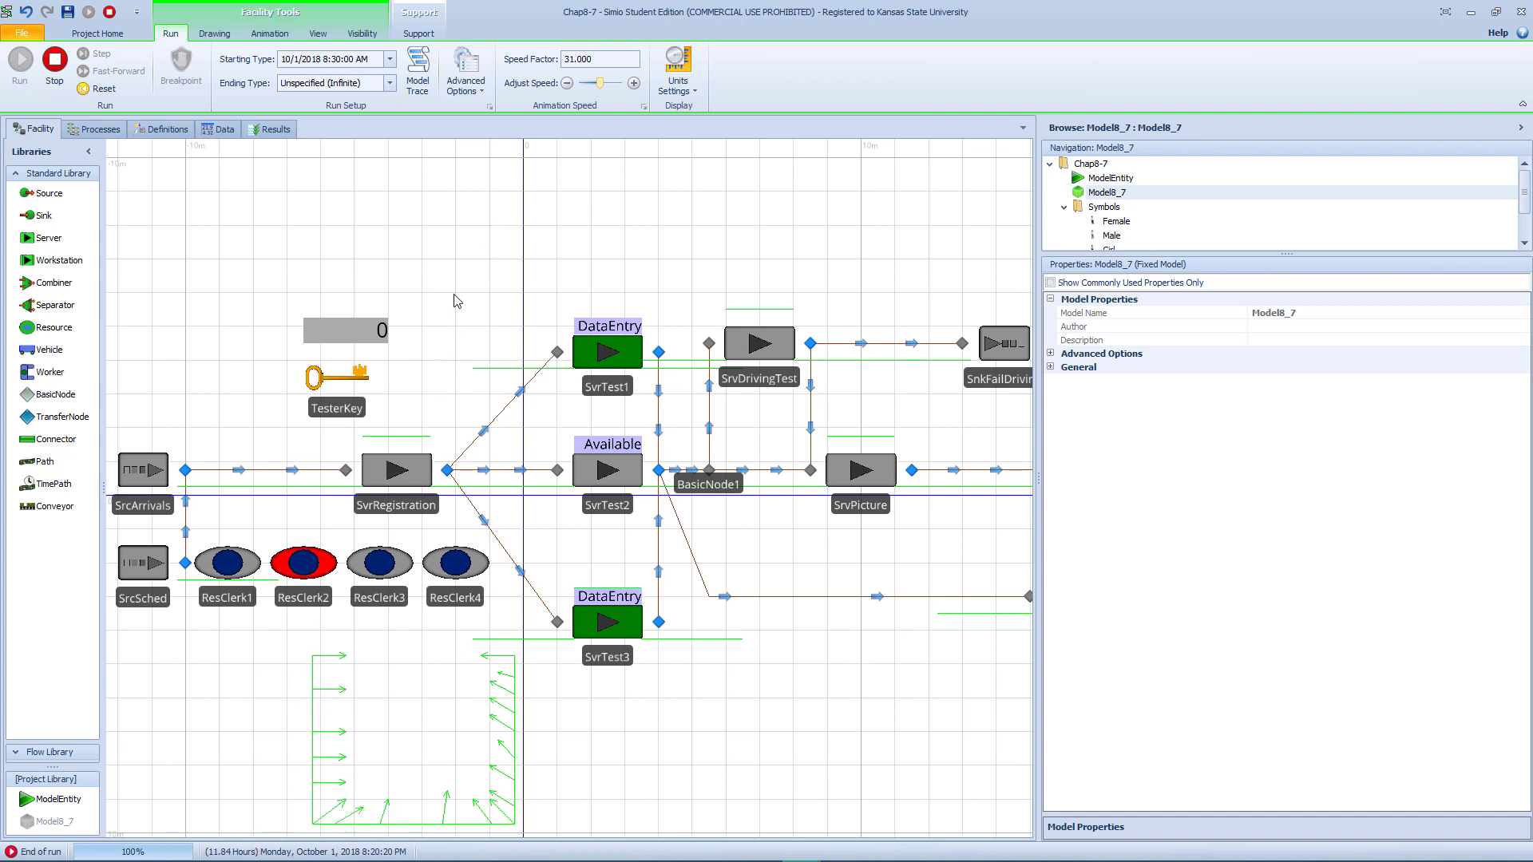
pyautogui.moveTo(453, 294); pyautogui.dragTo(510, 334)
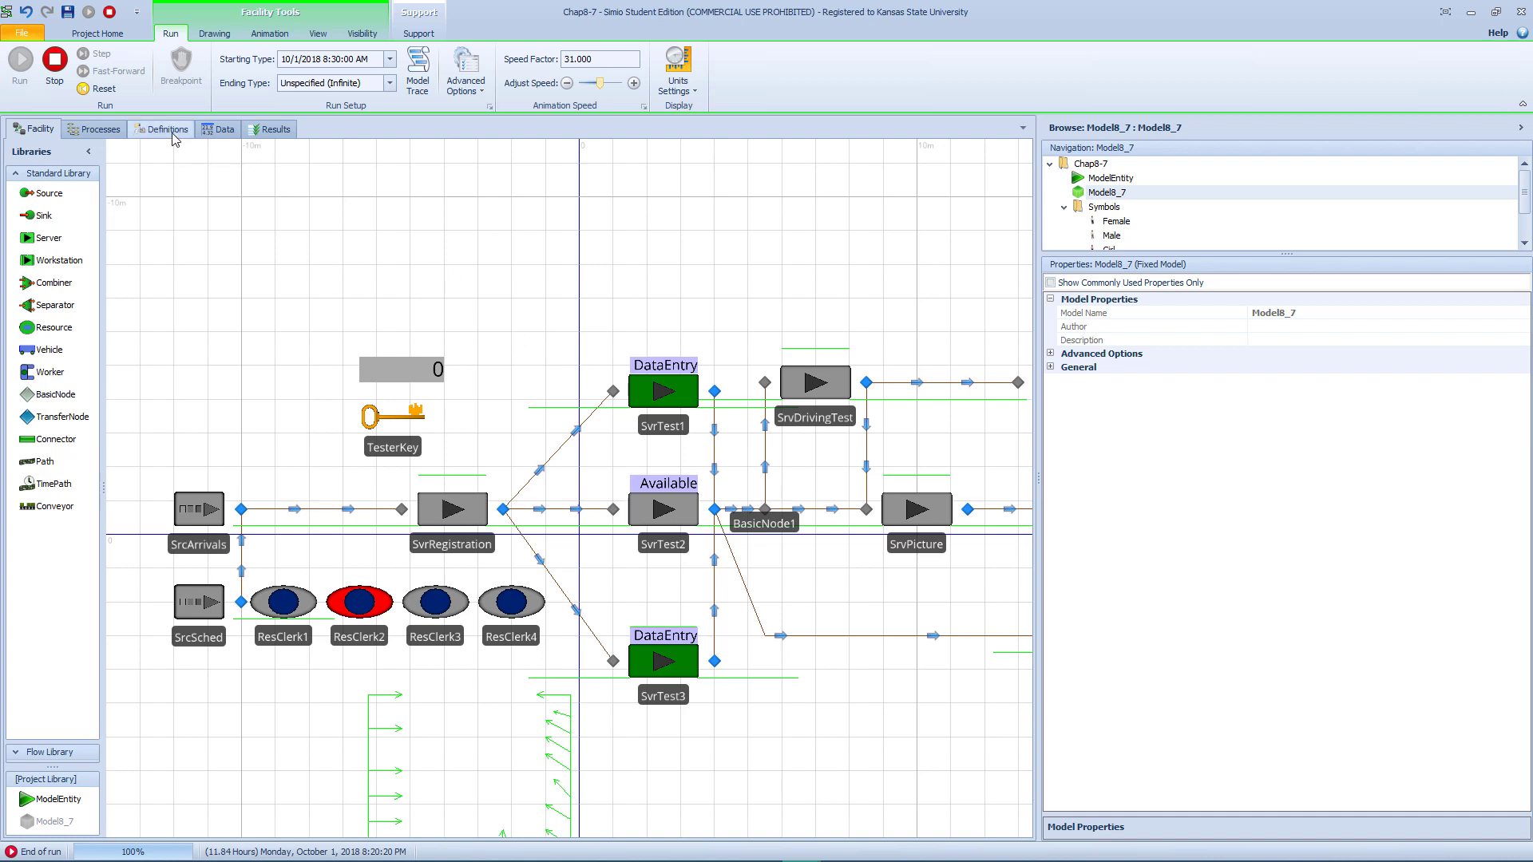
pyautogui.click(55, 61)
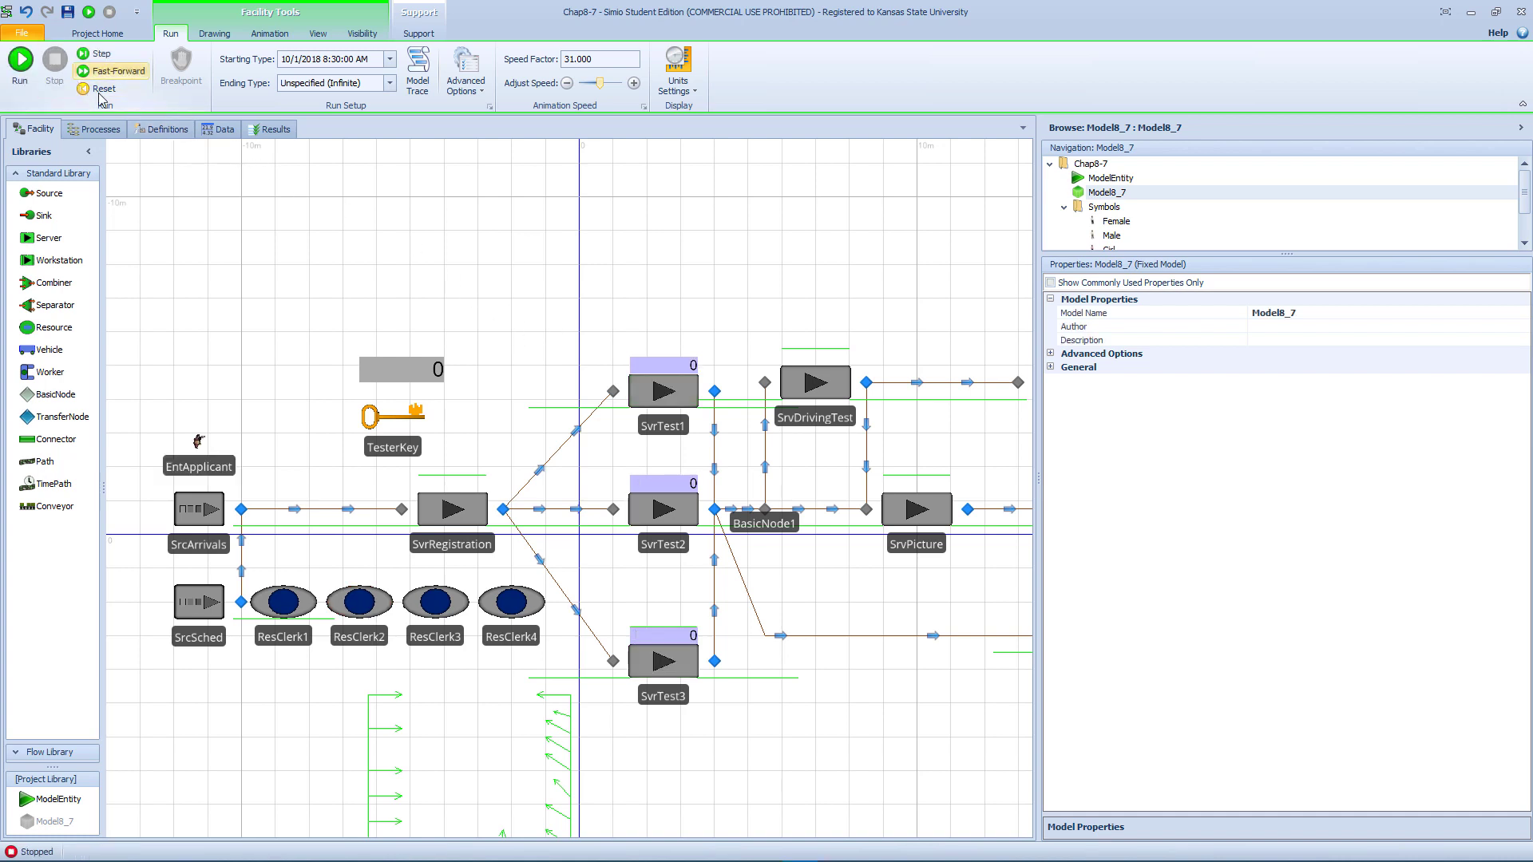
# Add an output statistic element to the model definitions and name it TimeAfterClosing.
pyautogui.click(159, 129)
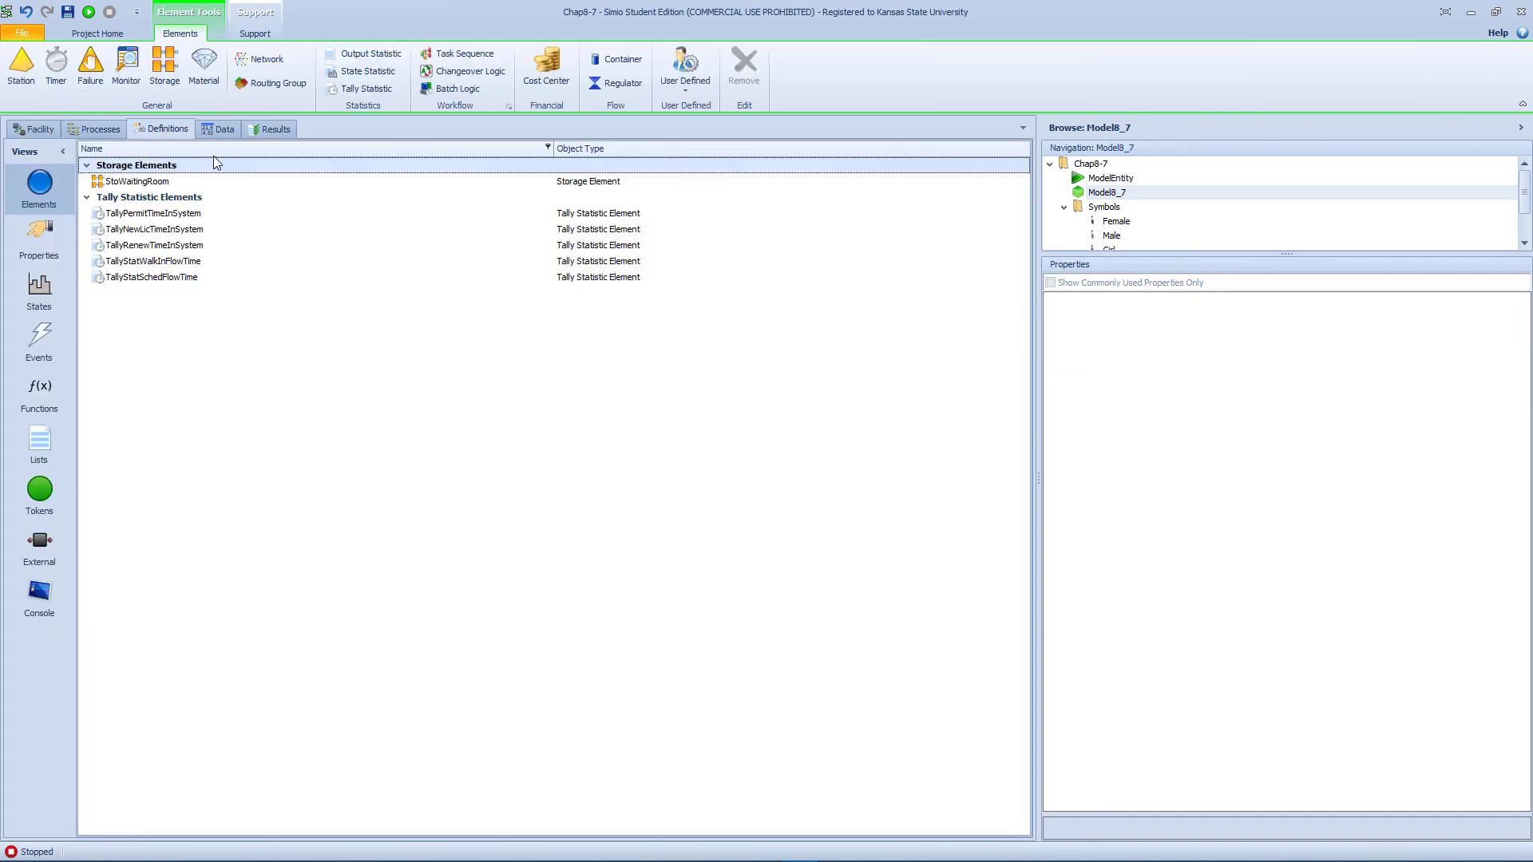
pyautogui.click(362, 55)
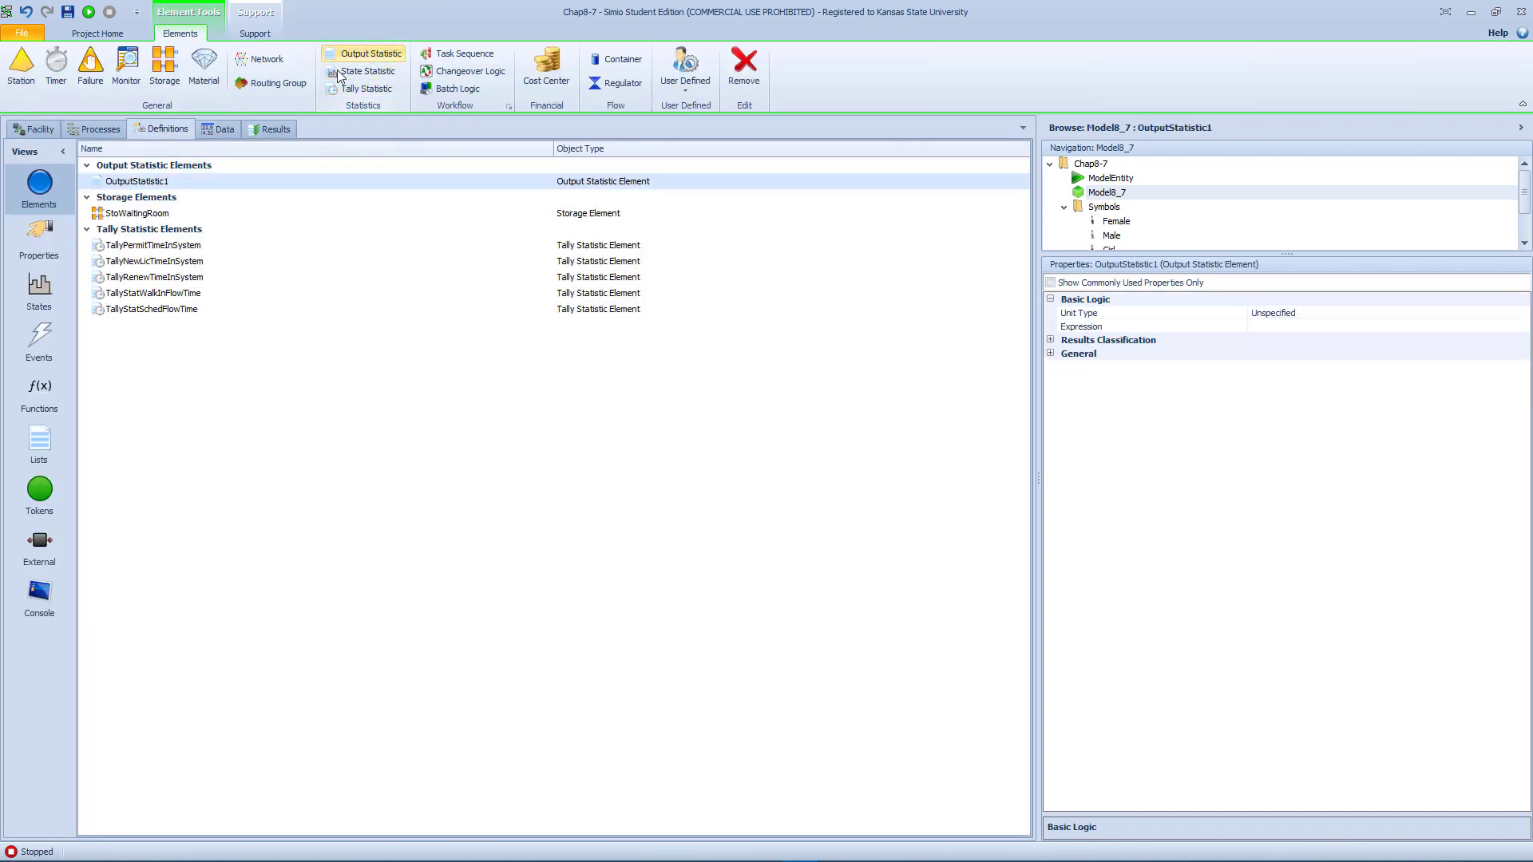
pyautogui.click(186, 183)
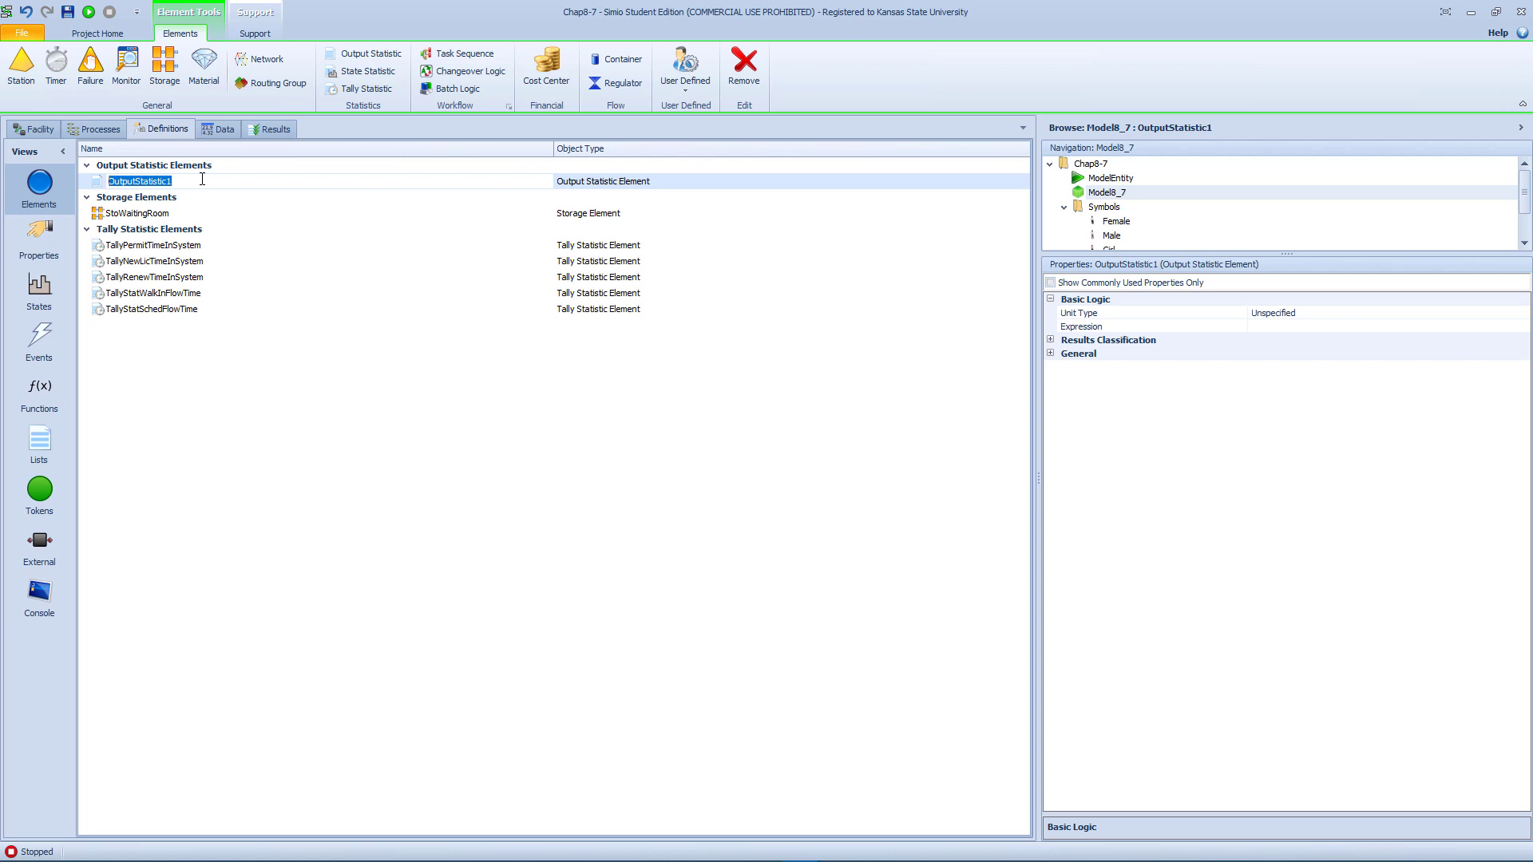
pyautogui.write('TimeAfterClosing')
pyautogui.press('Return')
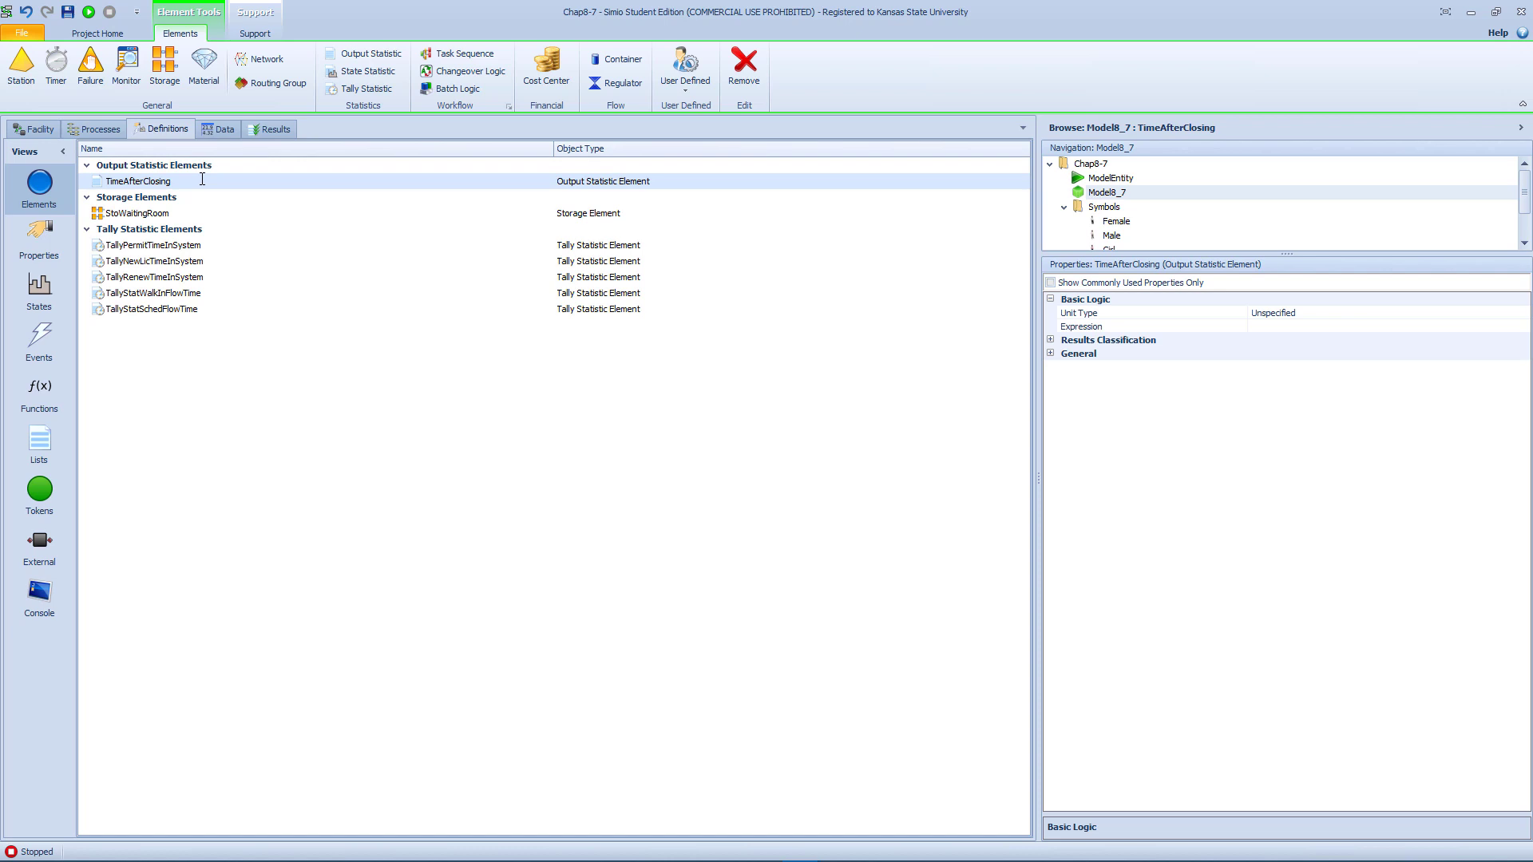
# Set the unit type of the TimeAfterClosing output statistic to Time.
pyautogui.click(1365, 316)
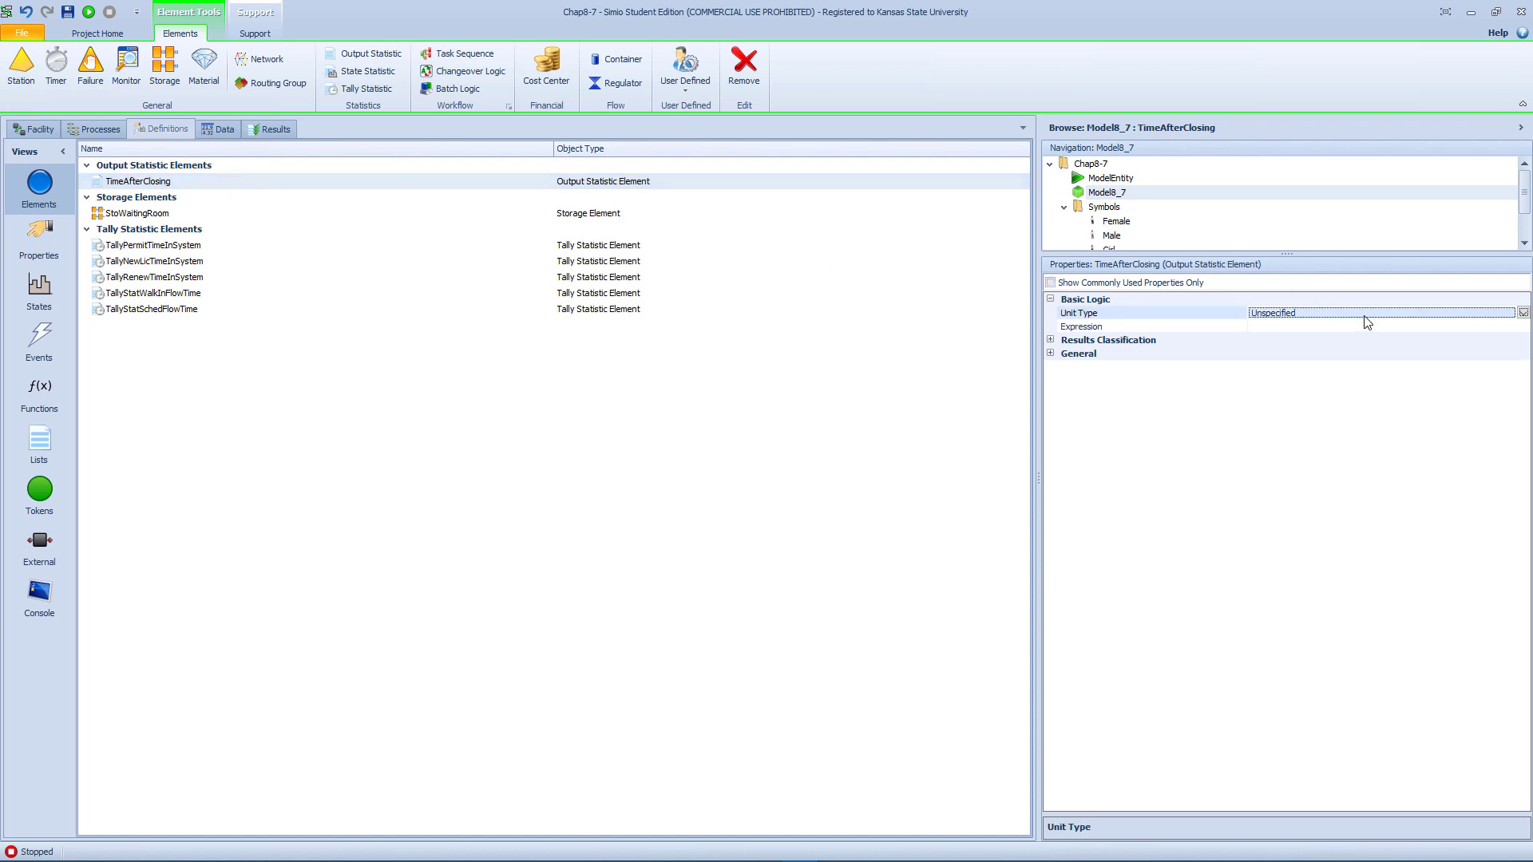
pyautogui.click(1522, 312)
pyautogui.click(1329, 341)
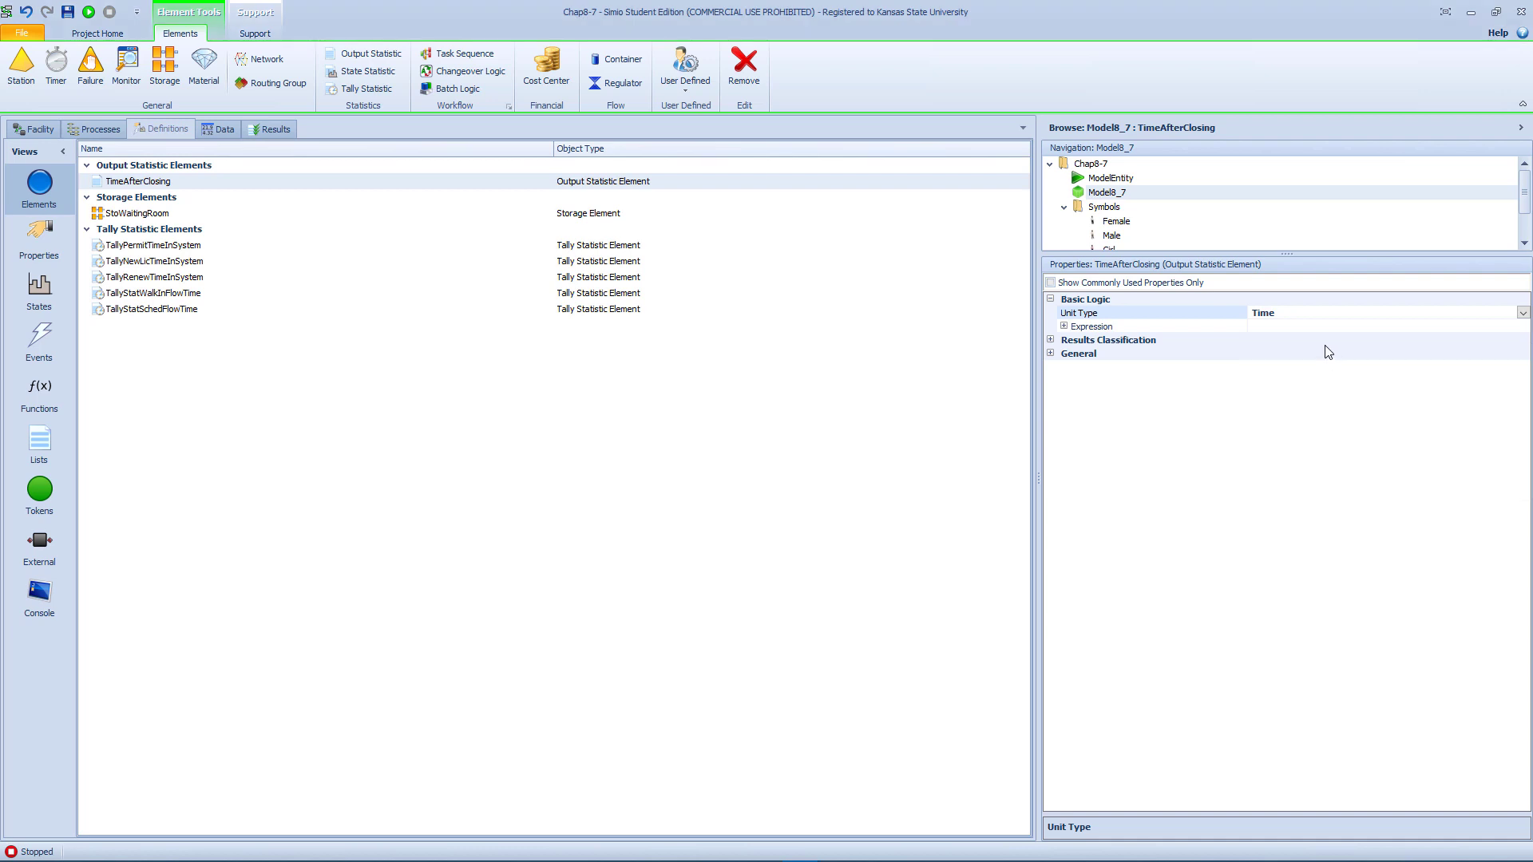
# Set the TimeAfterClosing statistic's expression to Run.TimeNow - 7.5, keeping its units in Hours.
pyautogui.click(1064, 326)
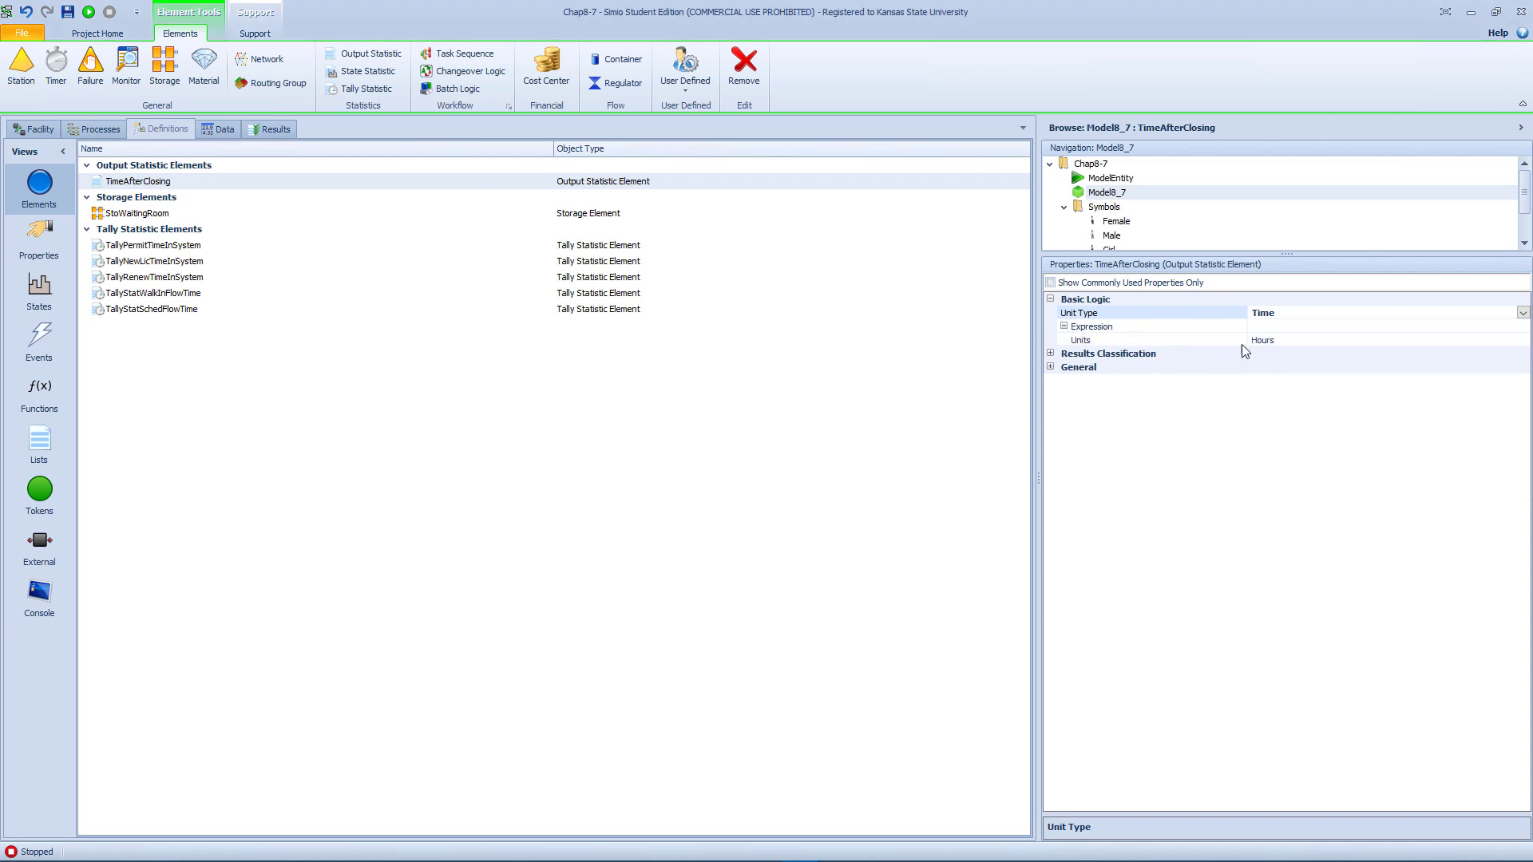
pyautogui.click(1313, 327)
pyautogui.click(1521, 326)
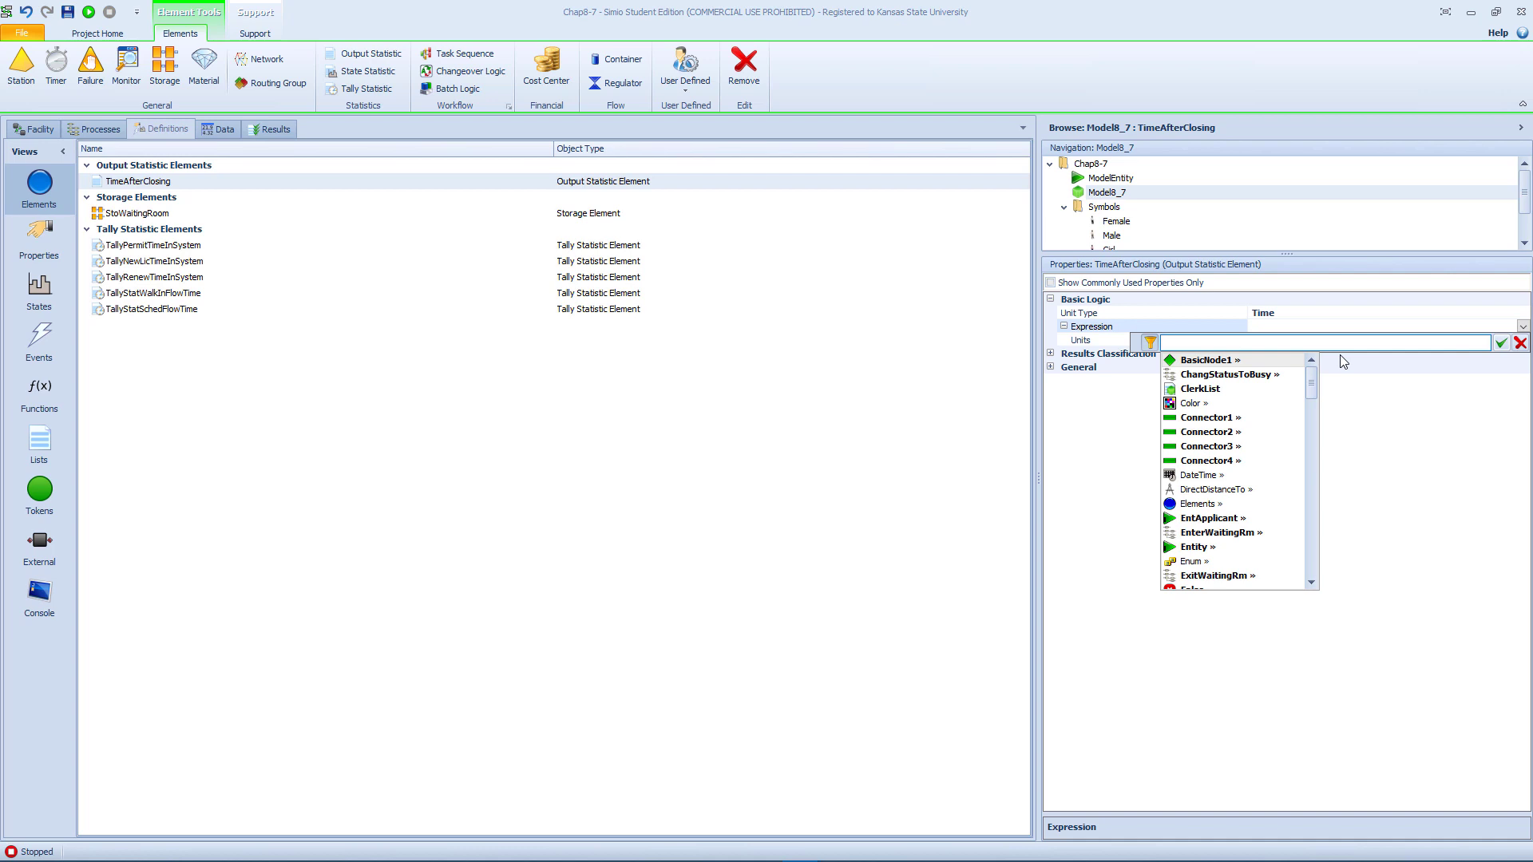
pyautogui.write('Run')
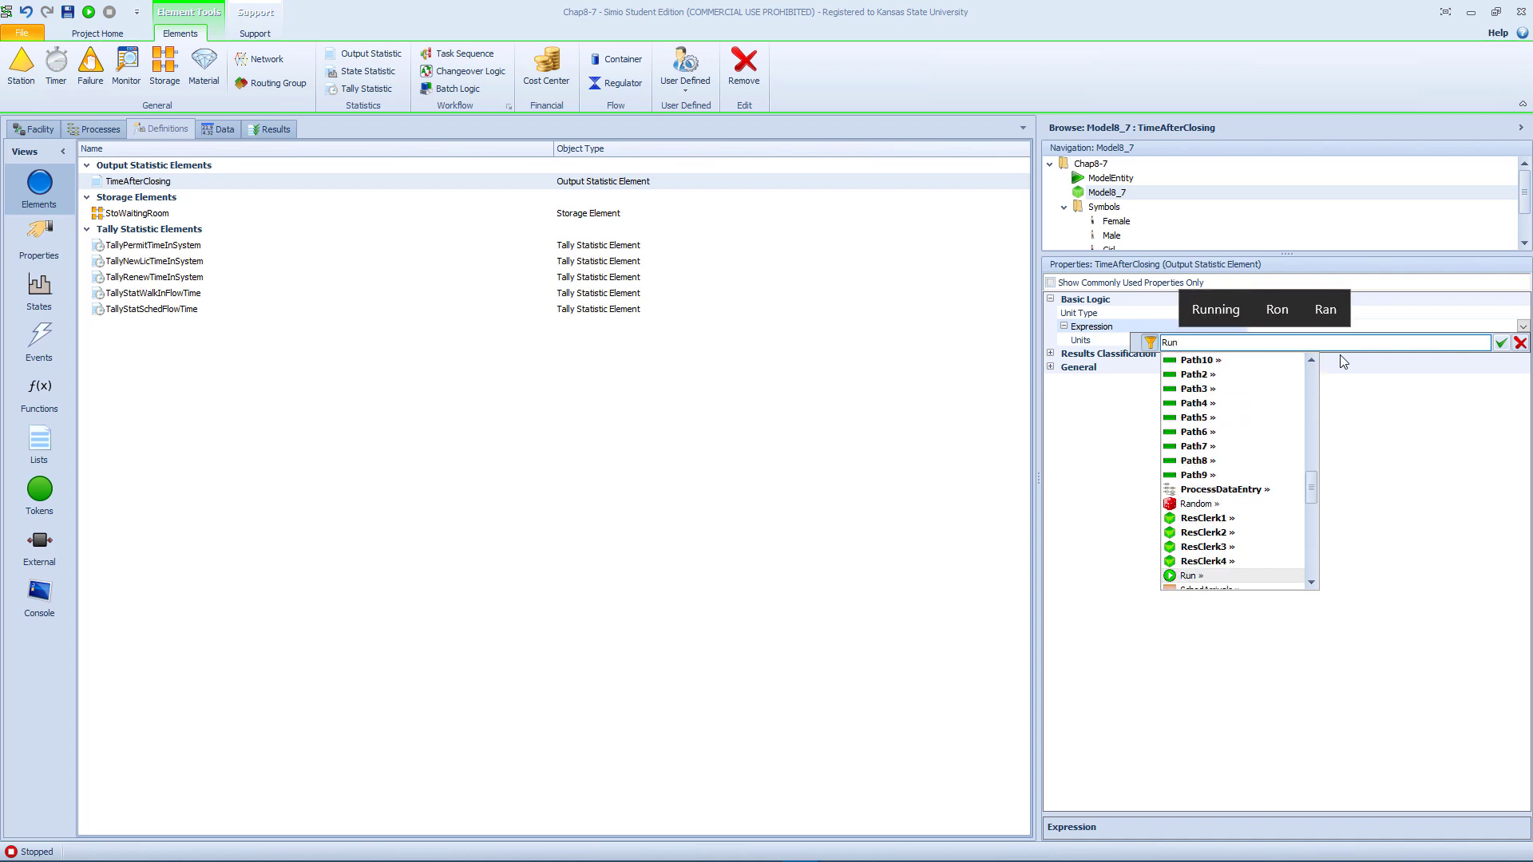
pyautogui.write('.Time')
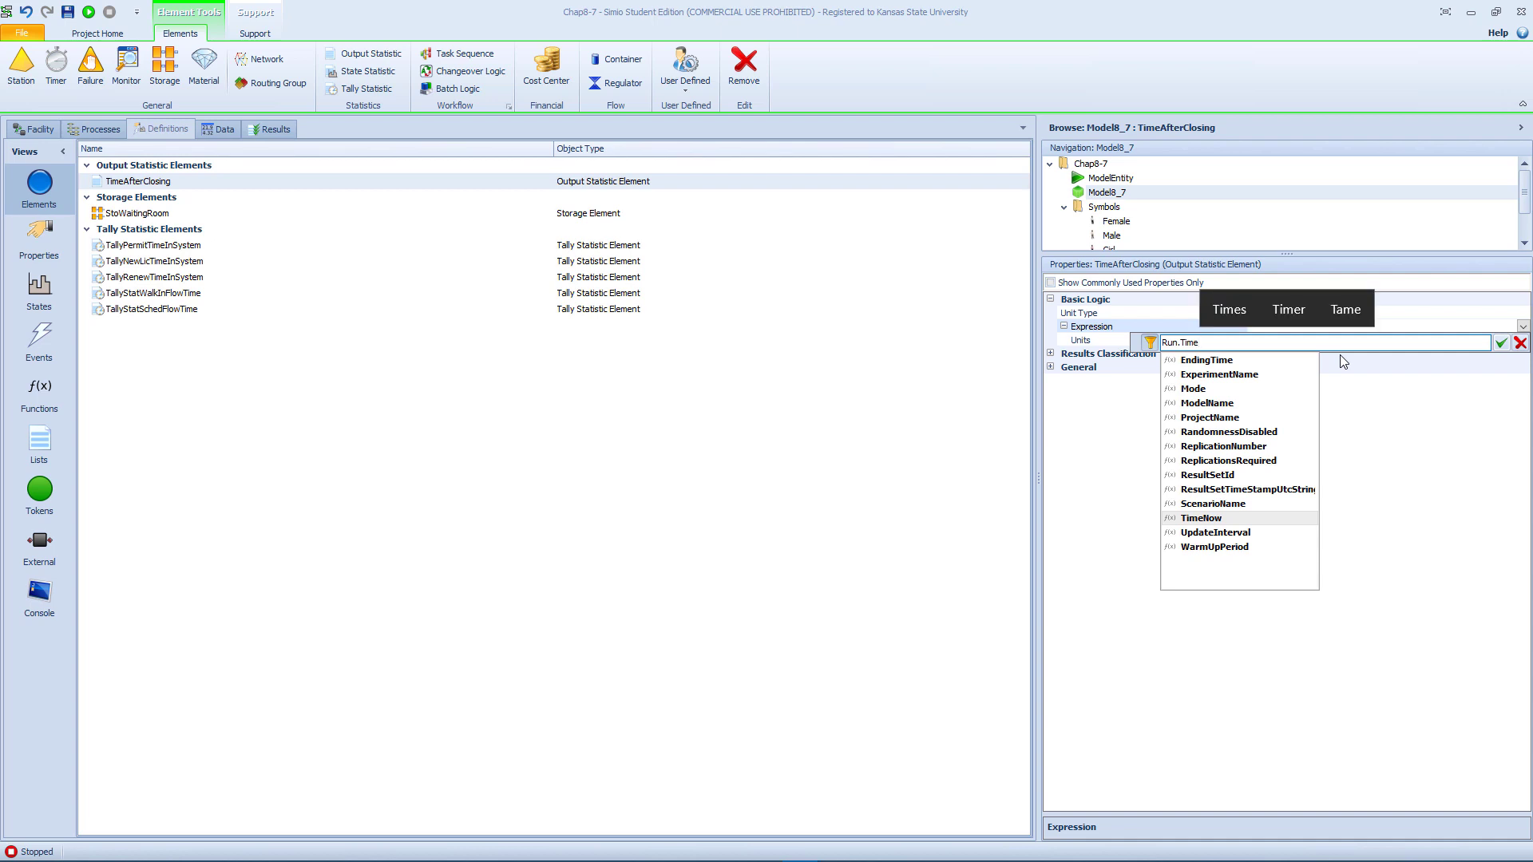
pyautogui.write('Now - 7')
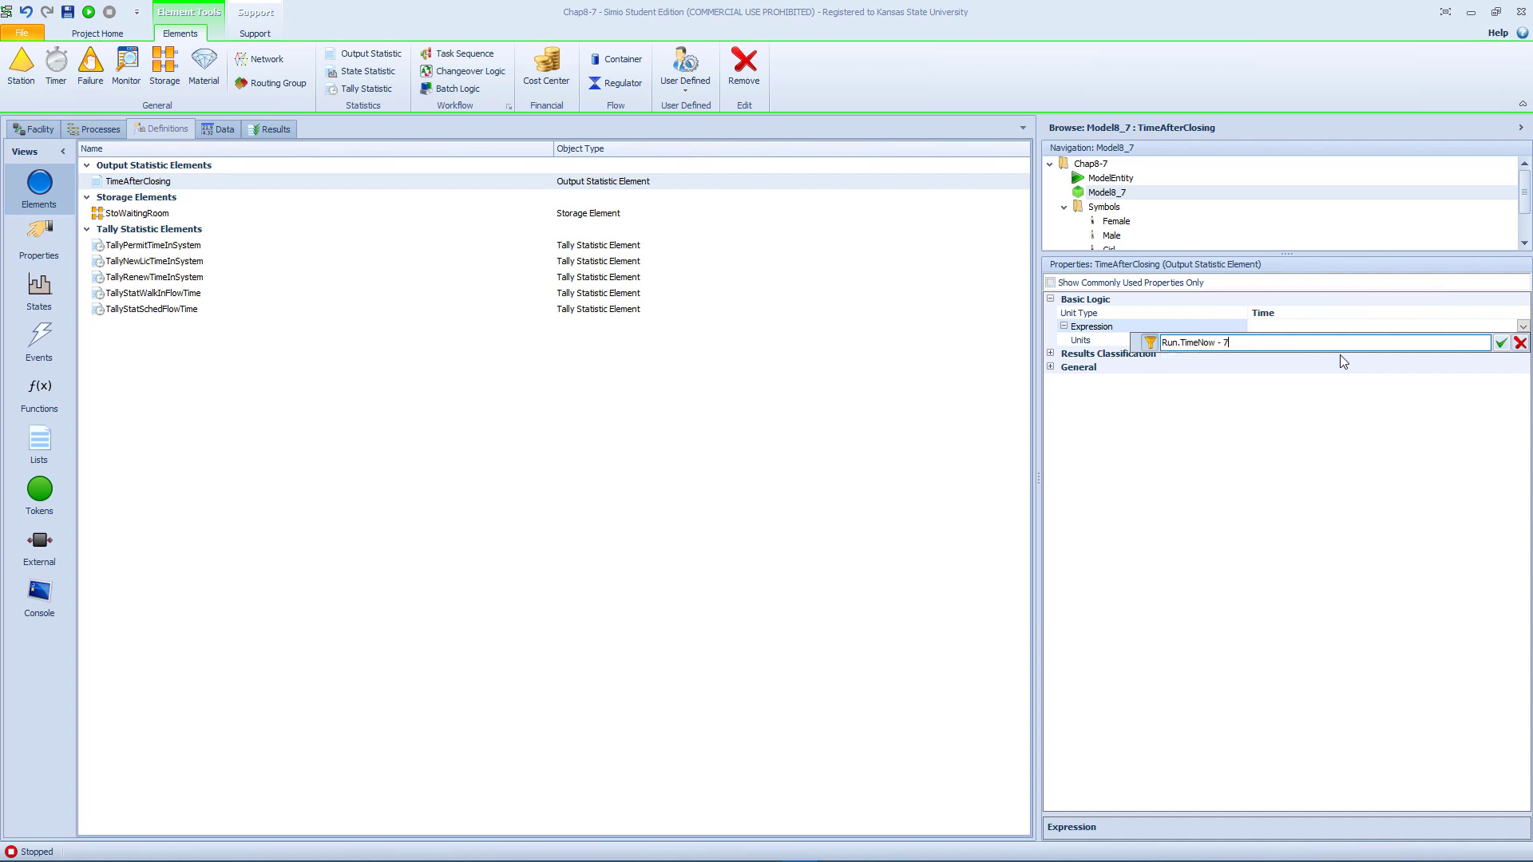
pyautogui.write('.5')
pyautogui.press('Return')
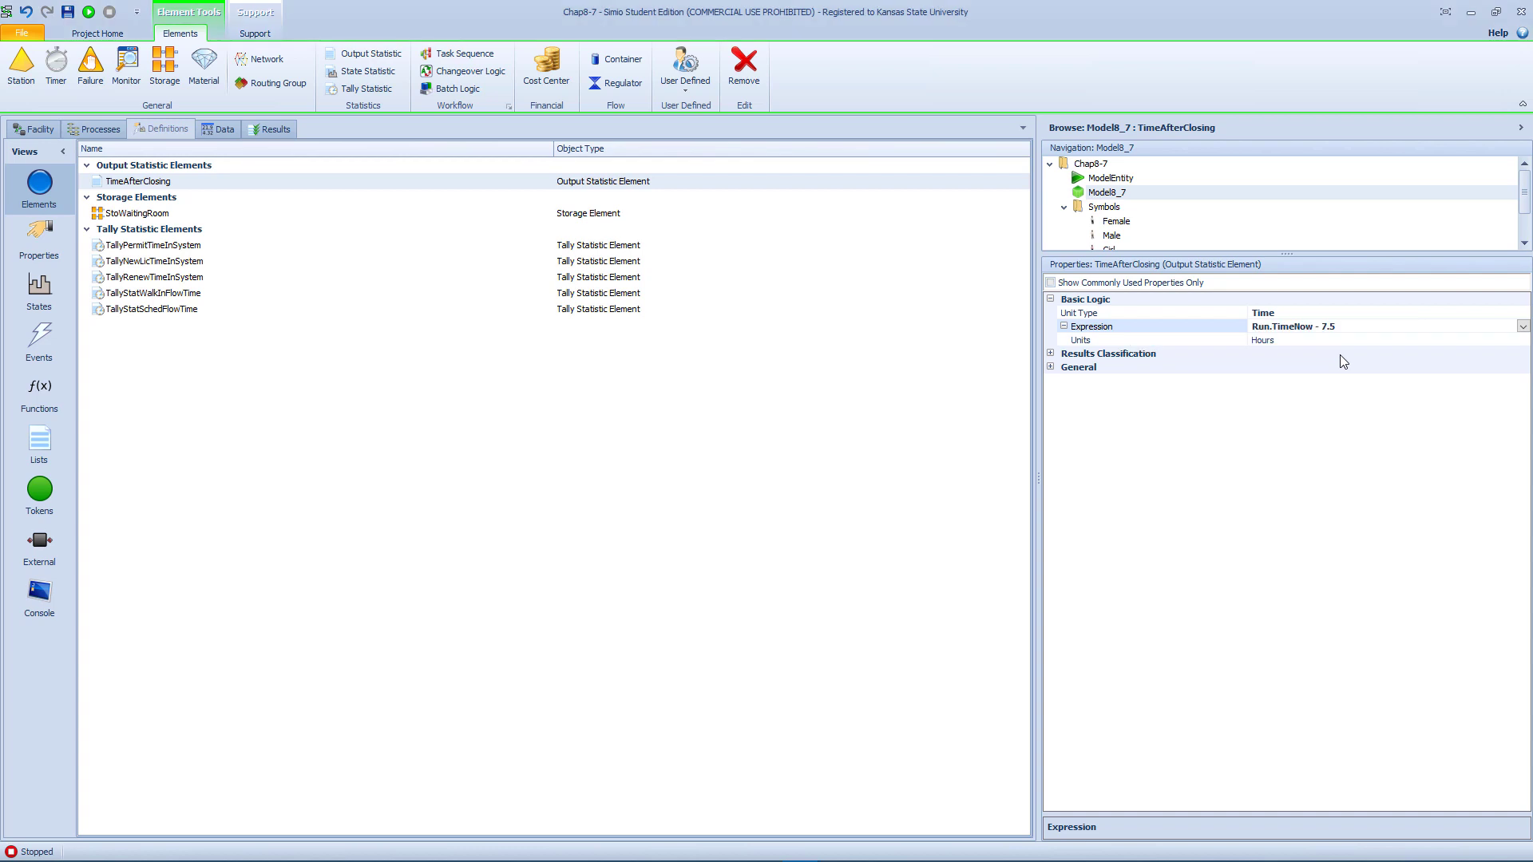
pyautogui.click(1343, 342)
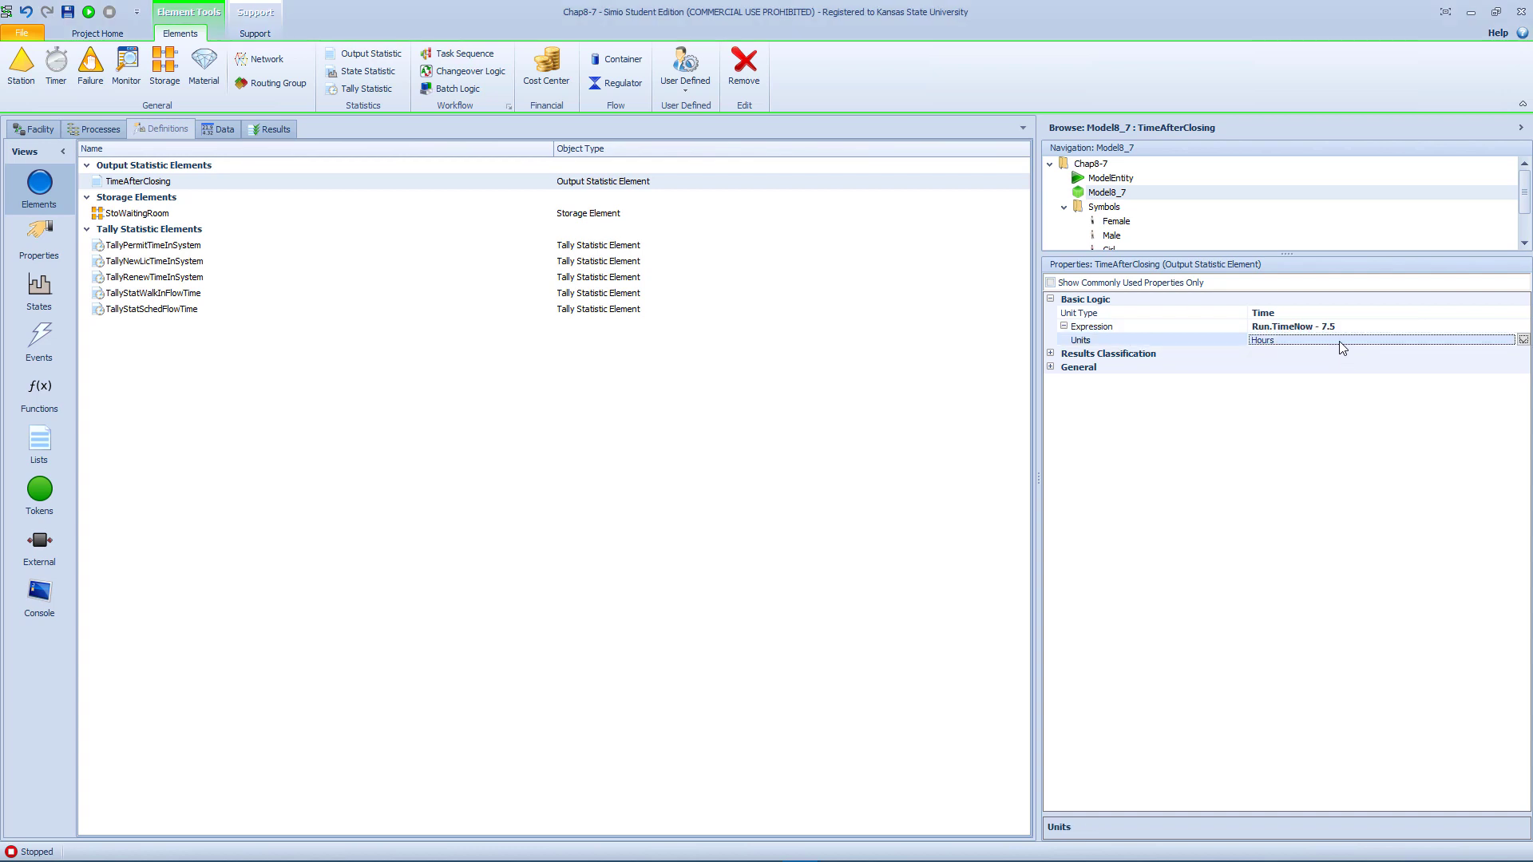
# Fast-forward the facility model through a complete run and reset it at the end of the run.
pyautogui.click(1356, 456)
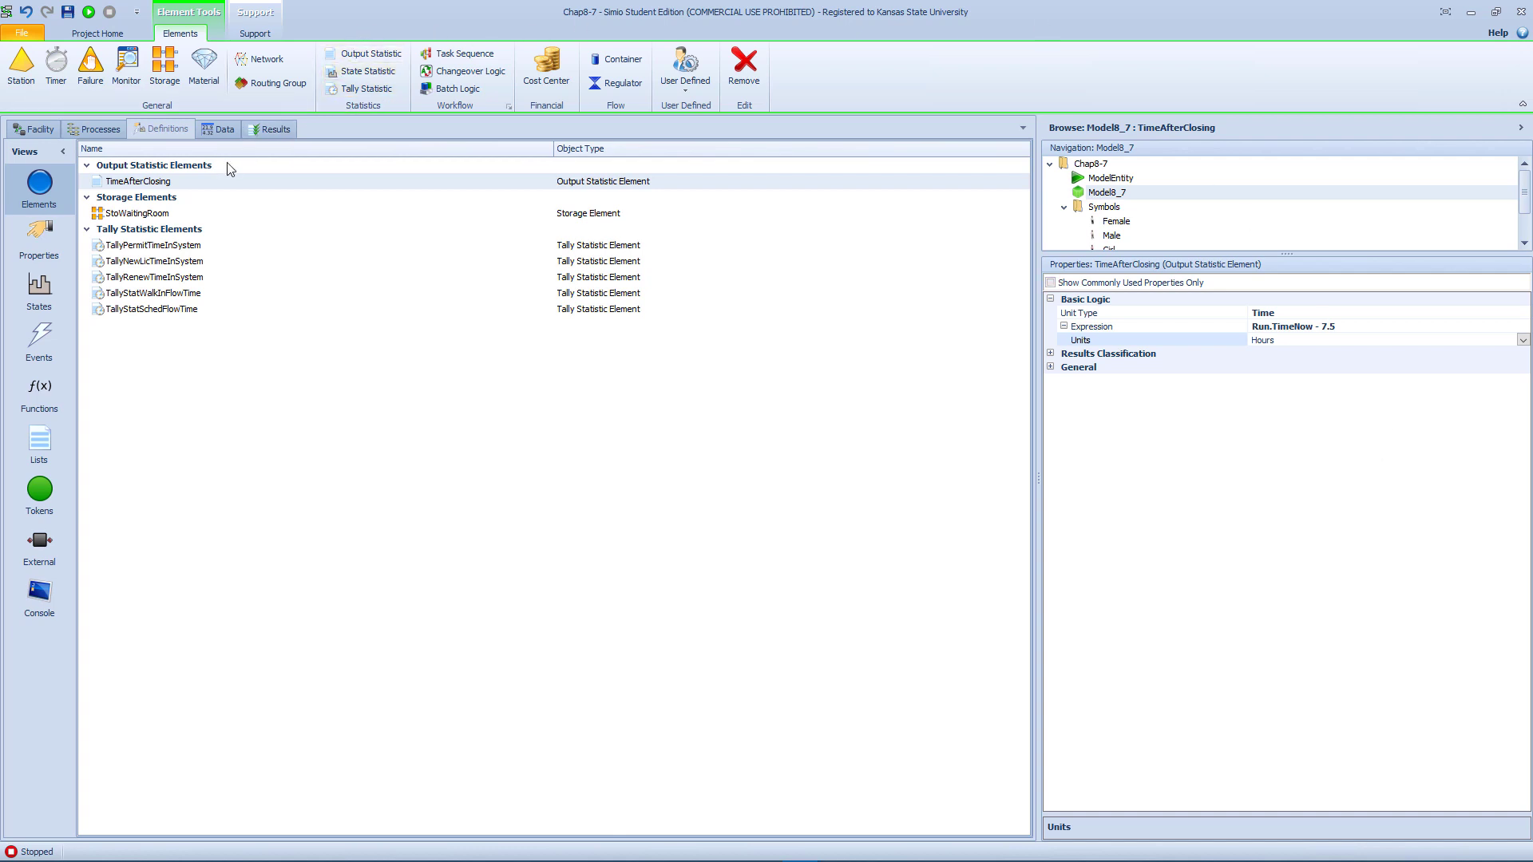
pyautogui.click(41, 130)
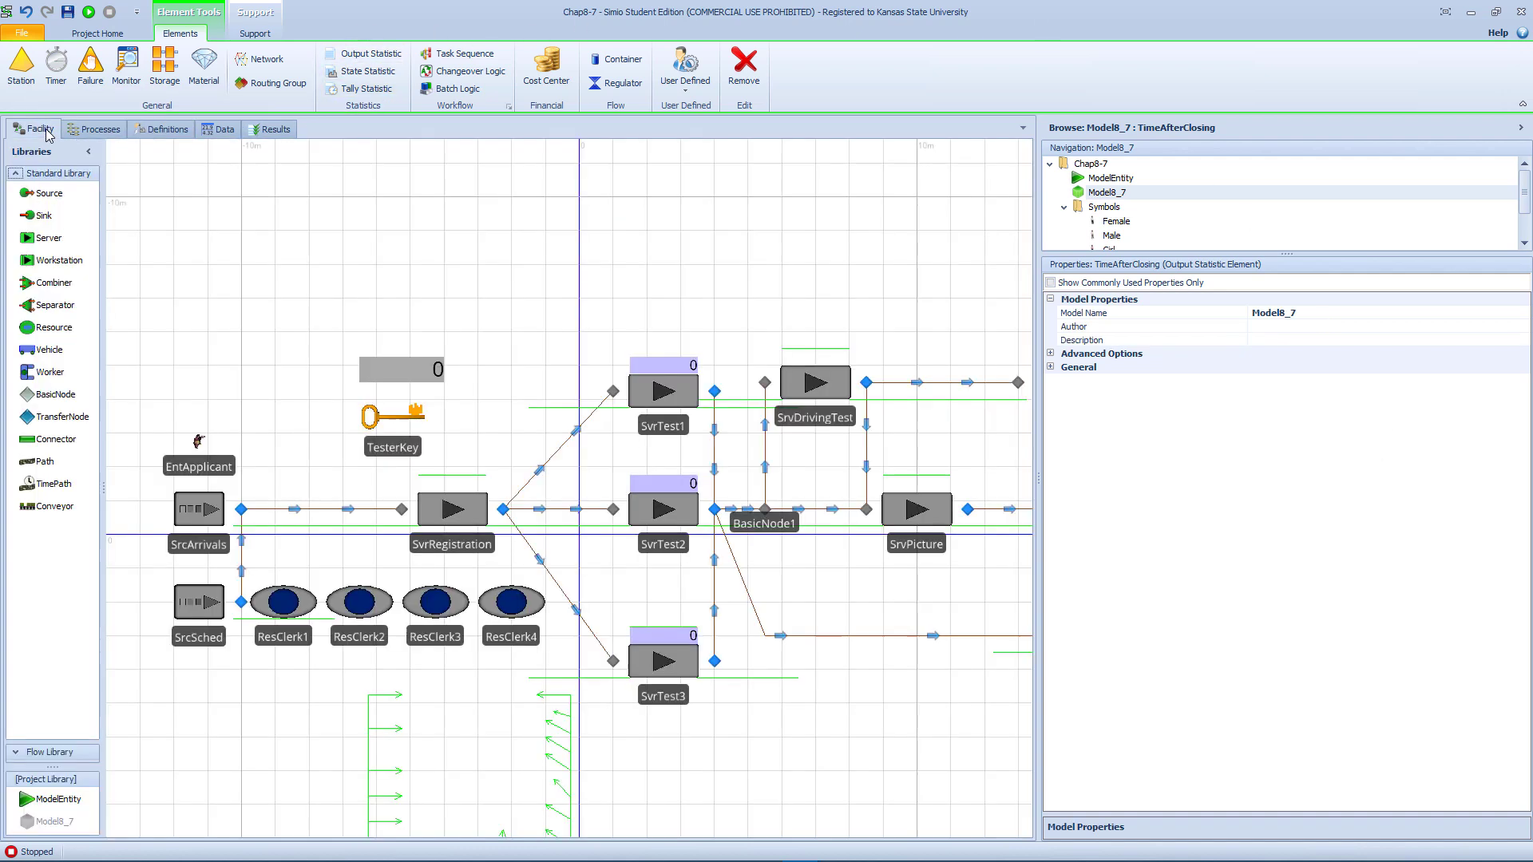
pyautogui.click(112, 71)
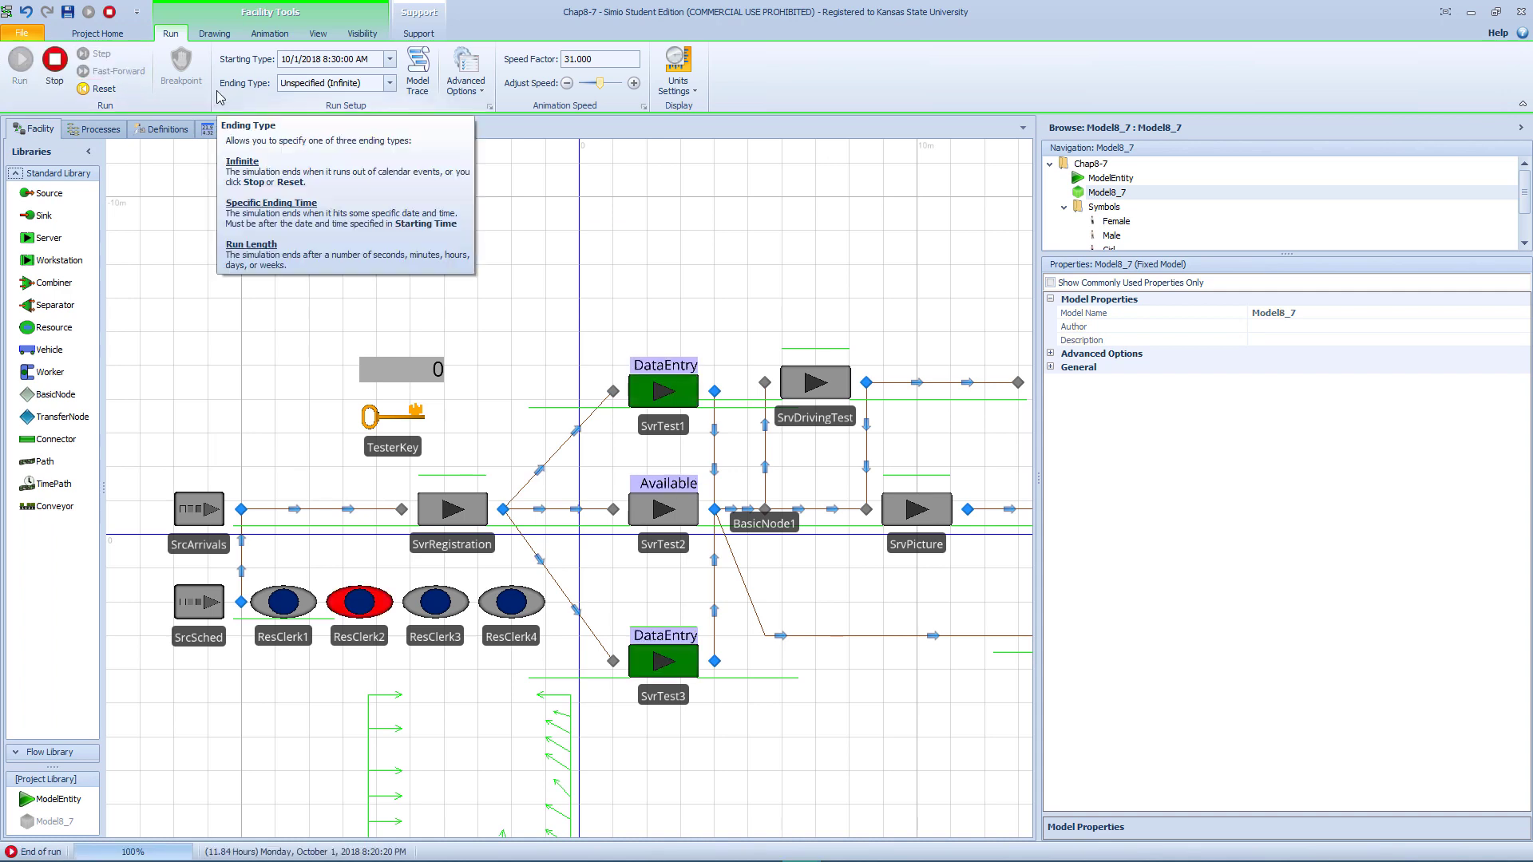
pyautogui.moveTo(750, 277); pyautogui.dragTo(719, 290)
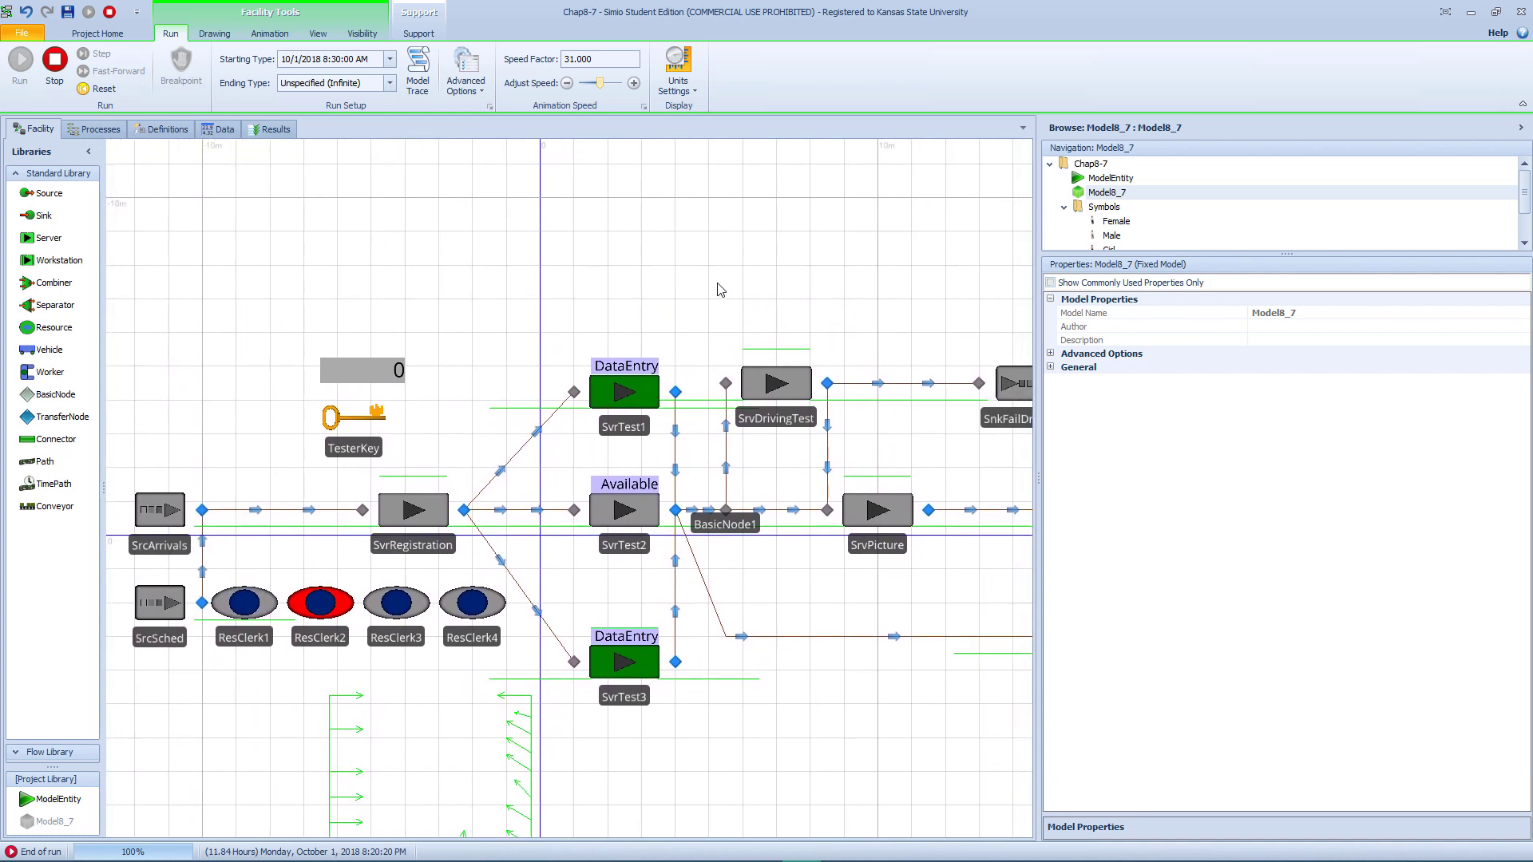
pyautogui.click(89, 88)
# Examine the TimeAfterClosing statistic and the other Model8_7 statistics in the pivot grid results.
pyautogui.click(270, 129)
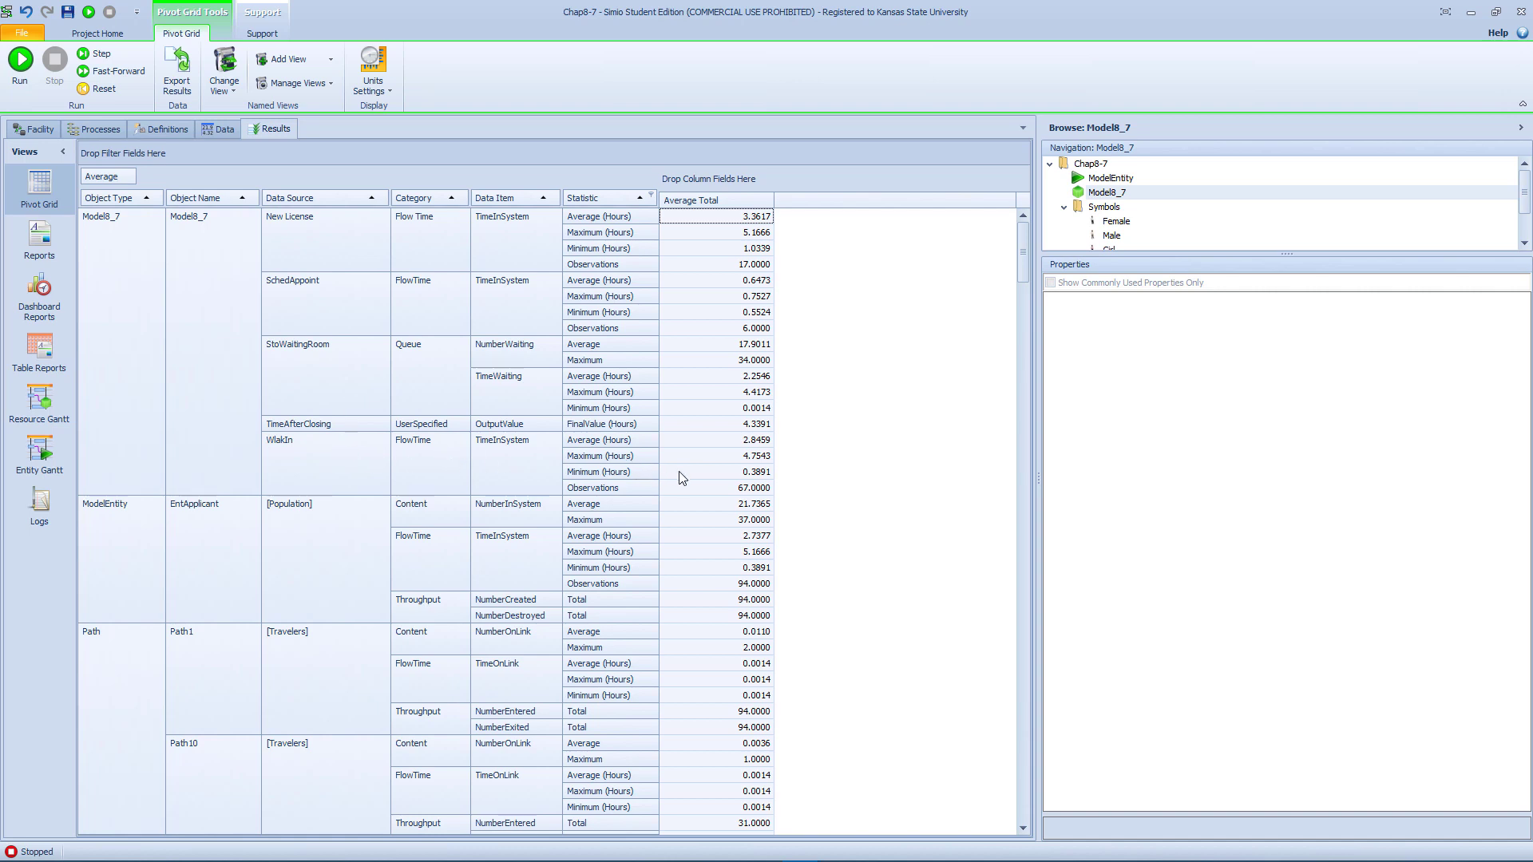
pyautogui.click(367, 430)
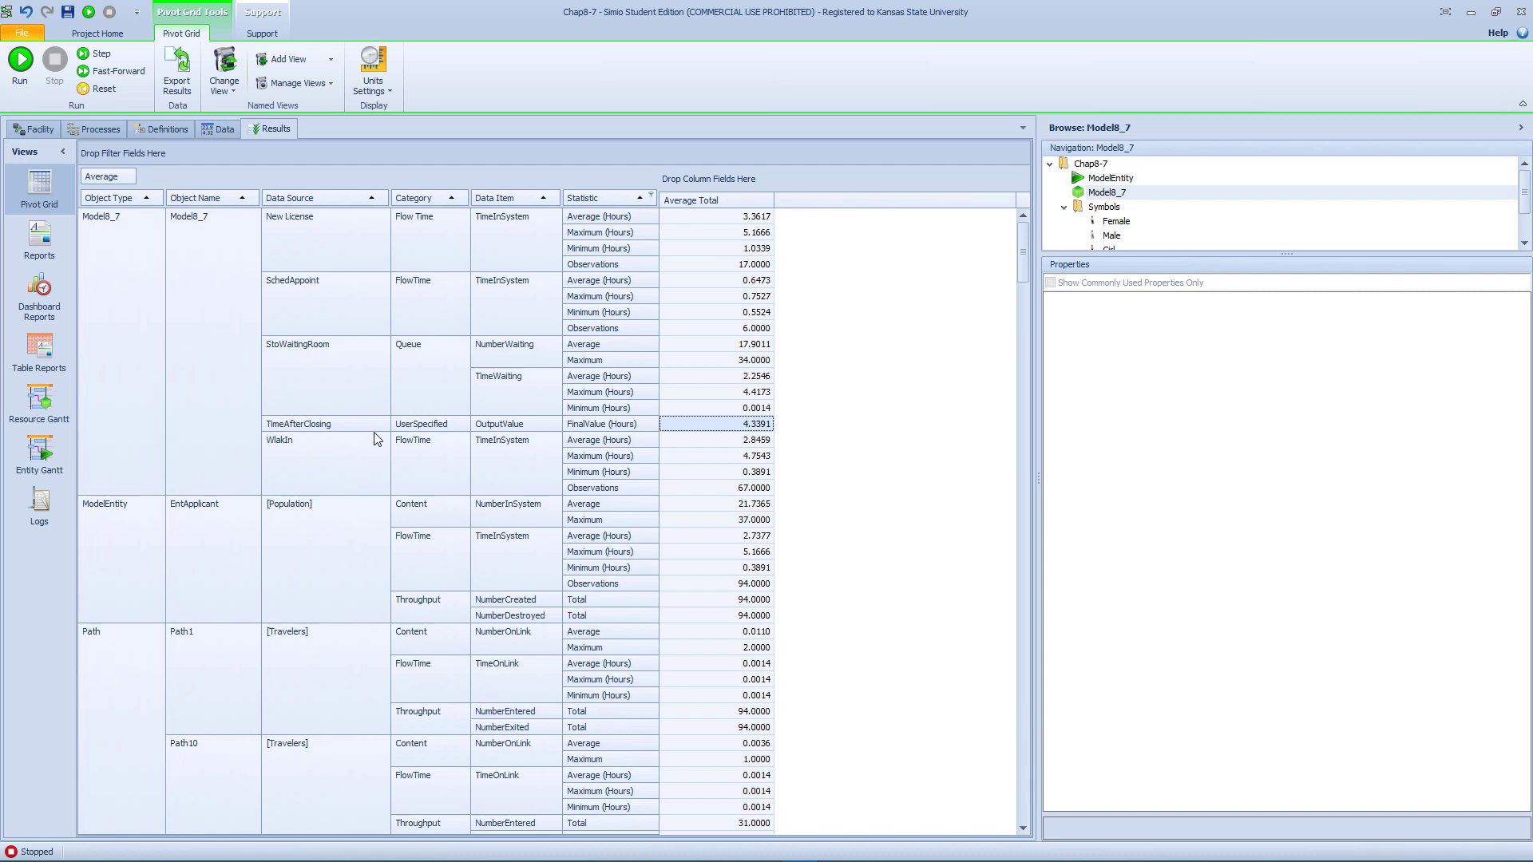
pyautogui.scroll(-3, 374, 391)
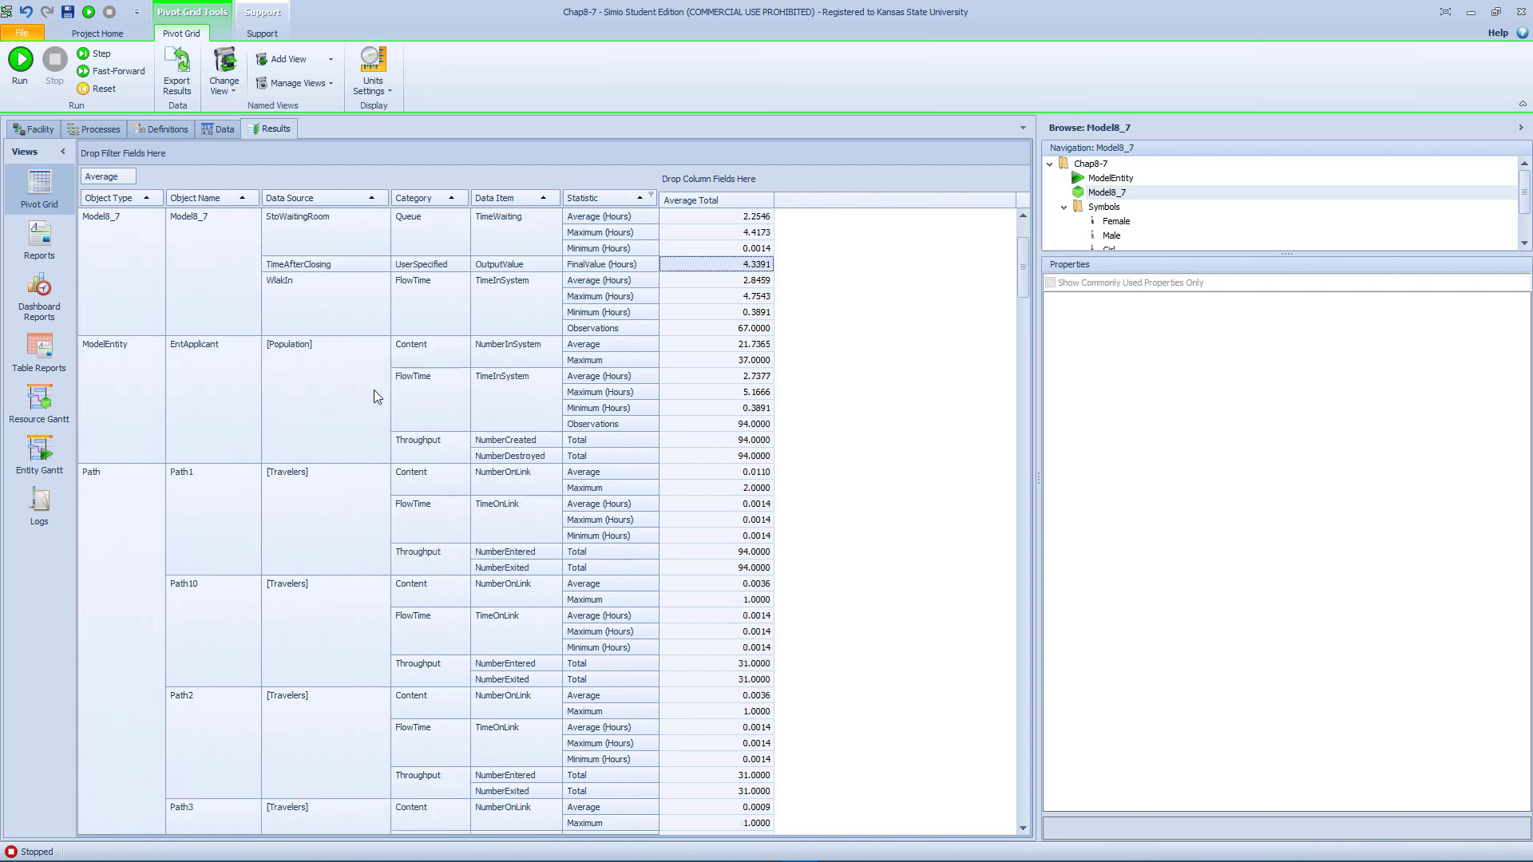
pyautogui.scroll(3, 374, 391)
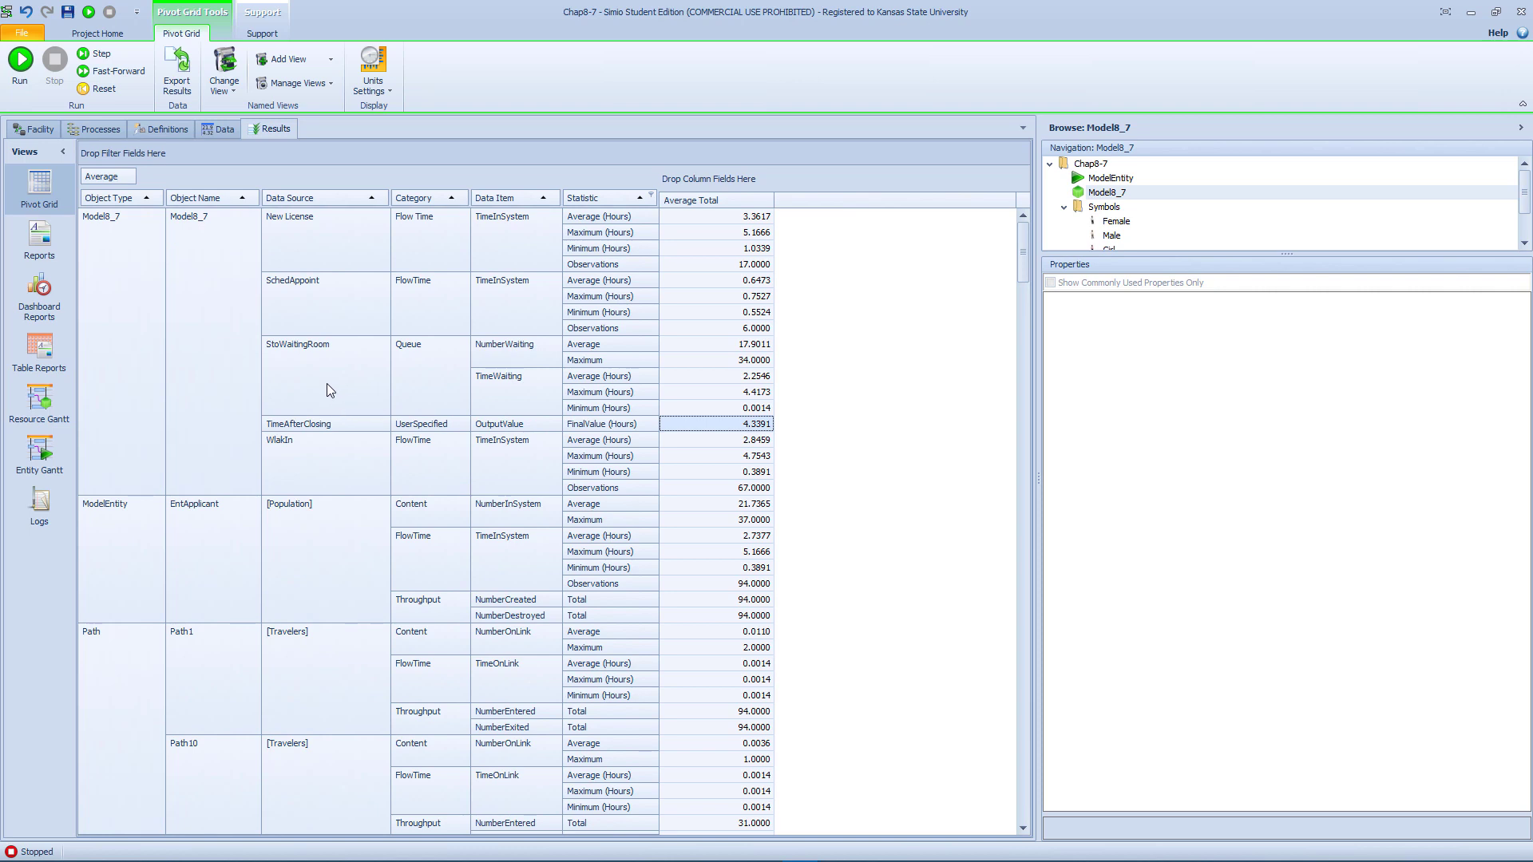
pyautogui.click(324, 237)
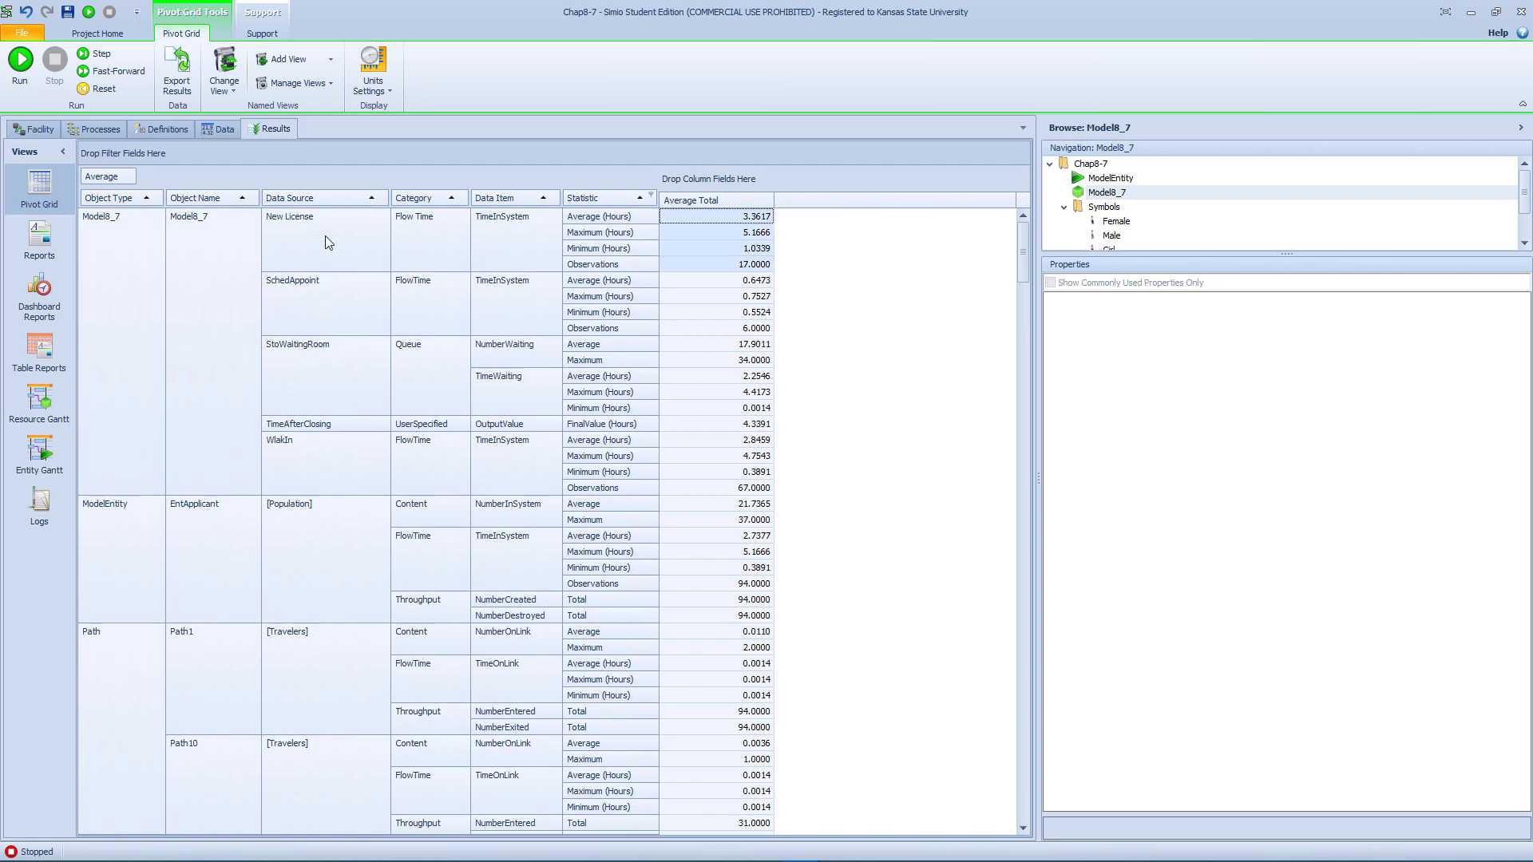
# Create a new experiment for Model8_7.
pyautogui.click(40, 129)
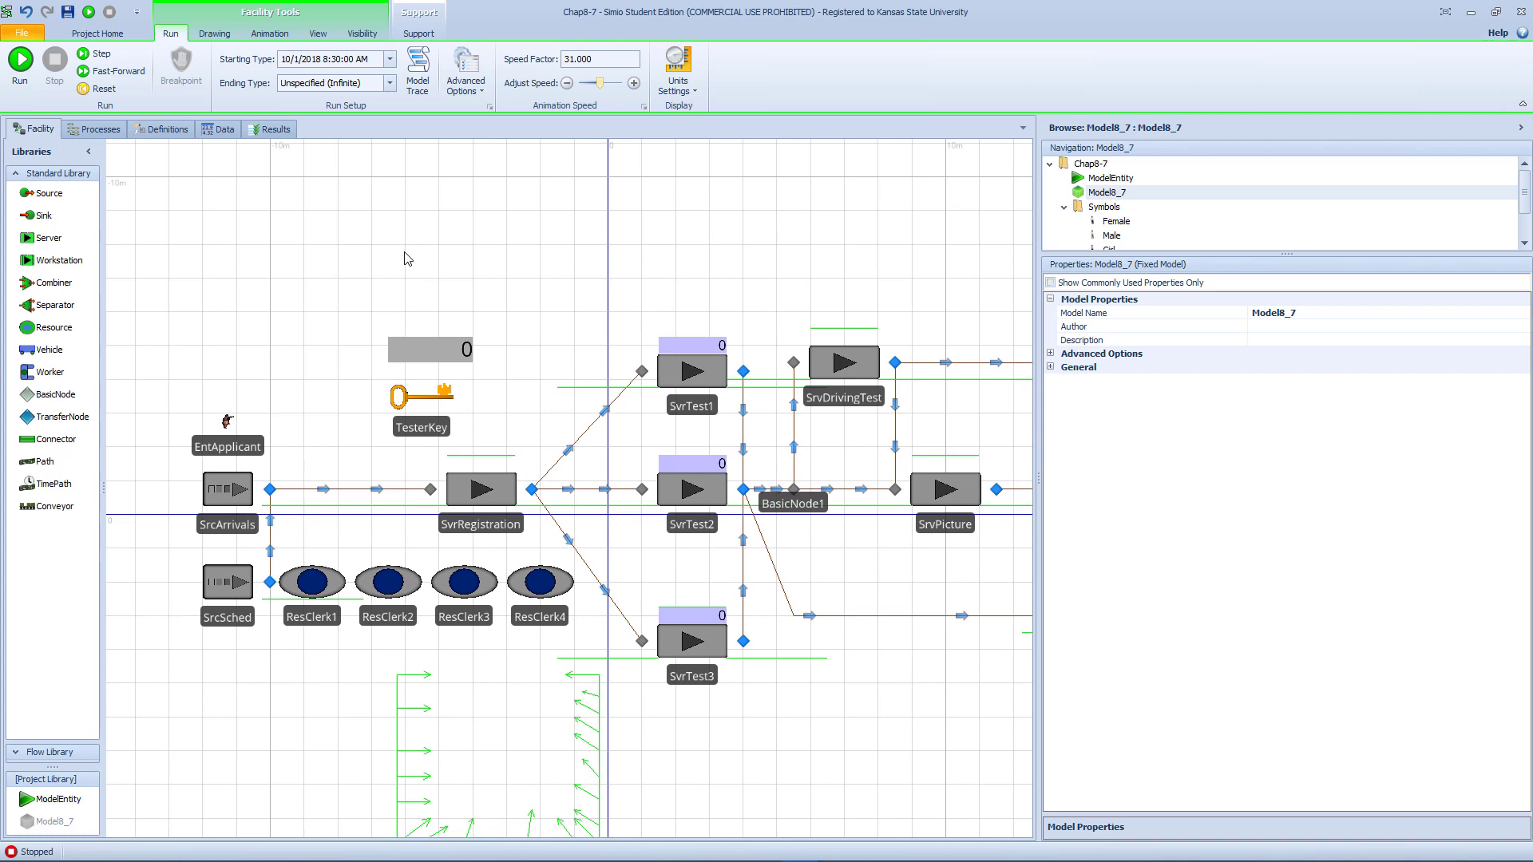
pyautogui.rightClick(1101, 197)
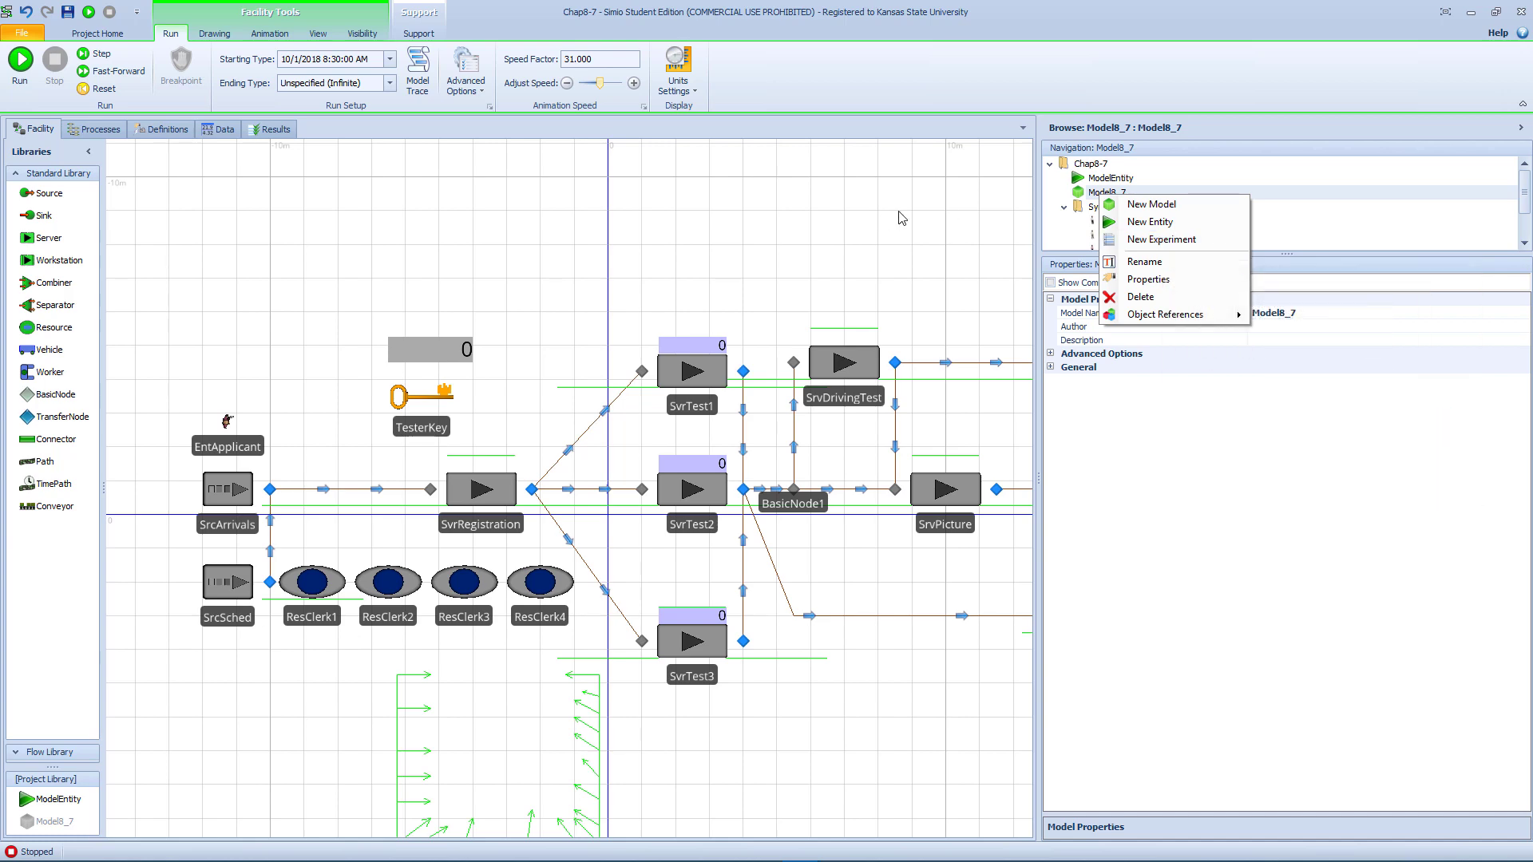
pyautogui.click(1161, 239)
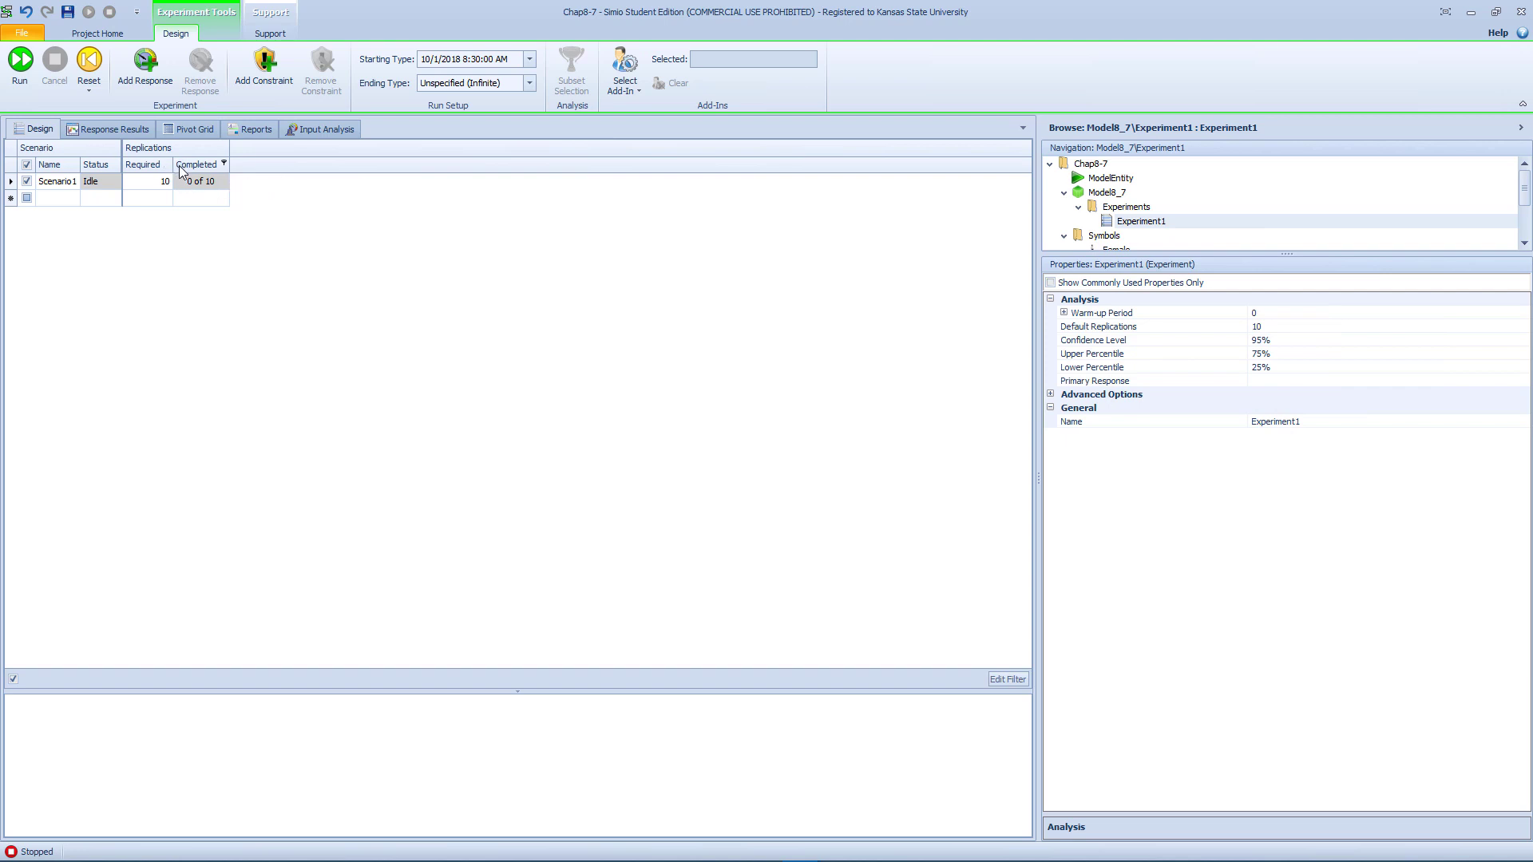
# Add three responses to the experiment for Scenario1.
pyautogui.click(166, 183)
pyautogui.click(148, 76)
pyautogui.click(150, 74)
pyautogui.click(149, 74)
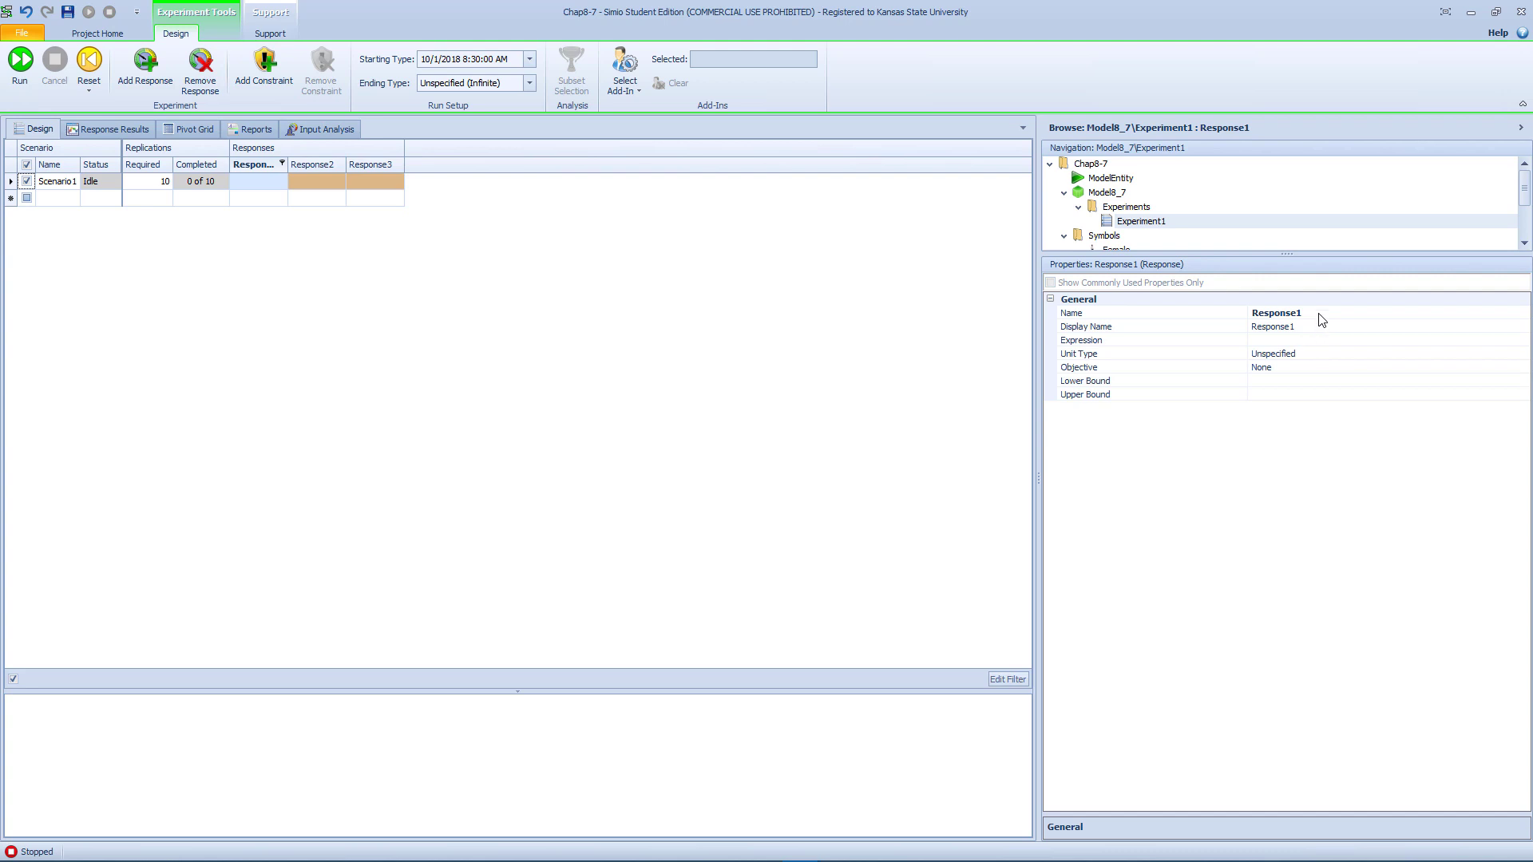
# Rename the experiment's first response FlowTimeWalkIns.
pyautogui.click(1225, 315)
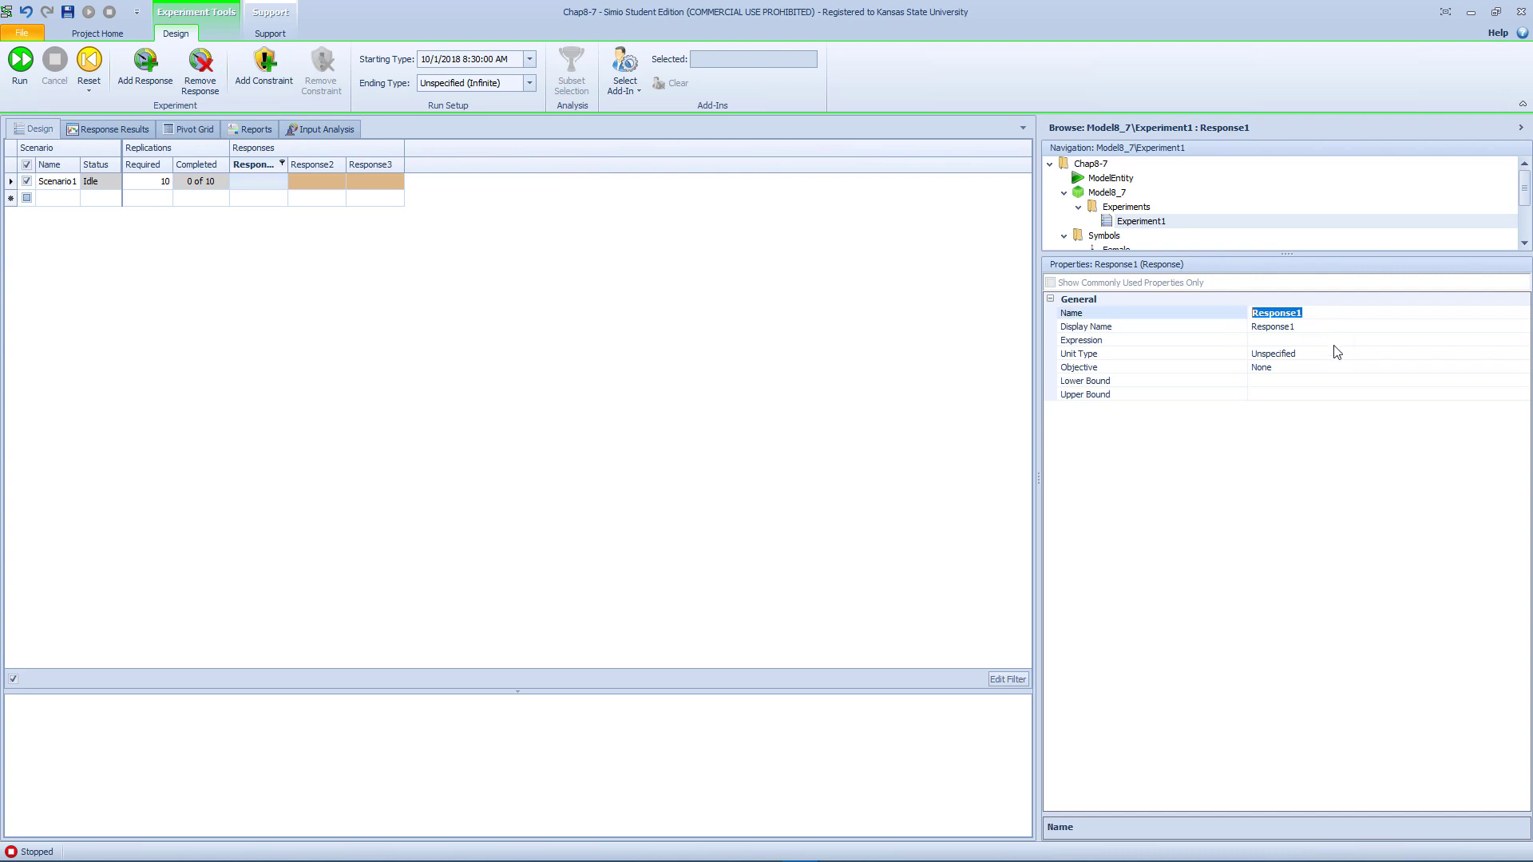
pyautogui.write('FlowTimeWalkIns')
pyautogui.press('Return')
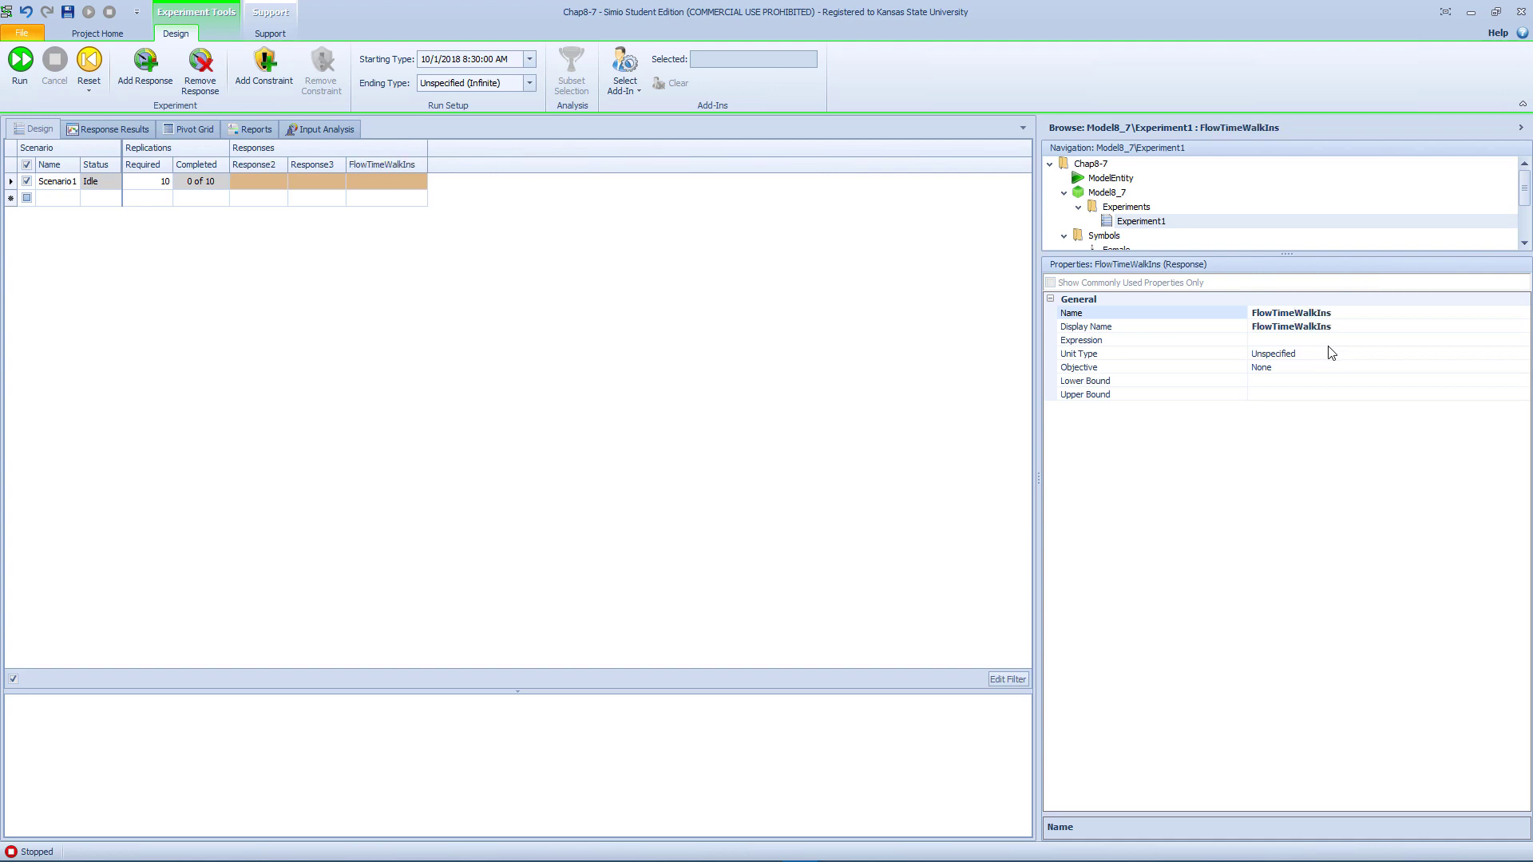
# Set the expression of the FlowTimeWalkIns response to TallyStatWalkInFlowTime.Average.
pyautogui.click(1445, 339)
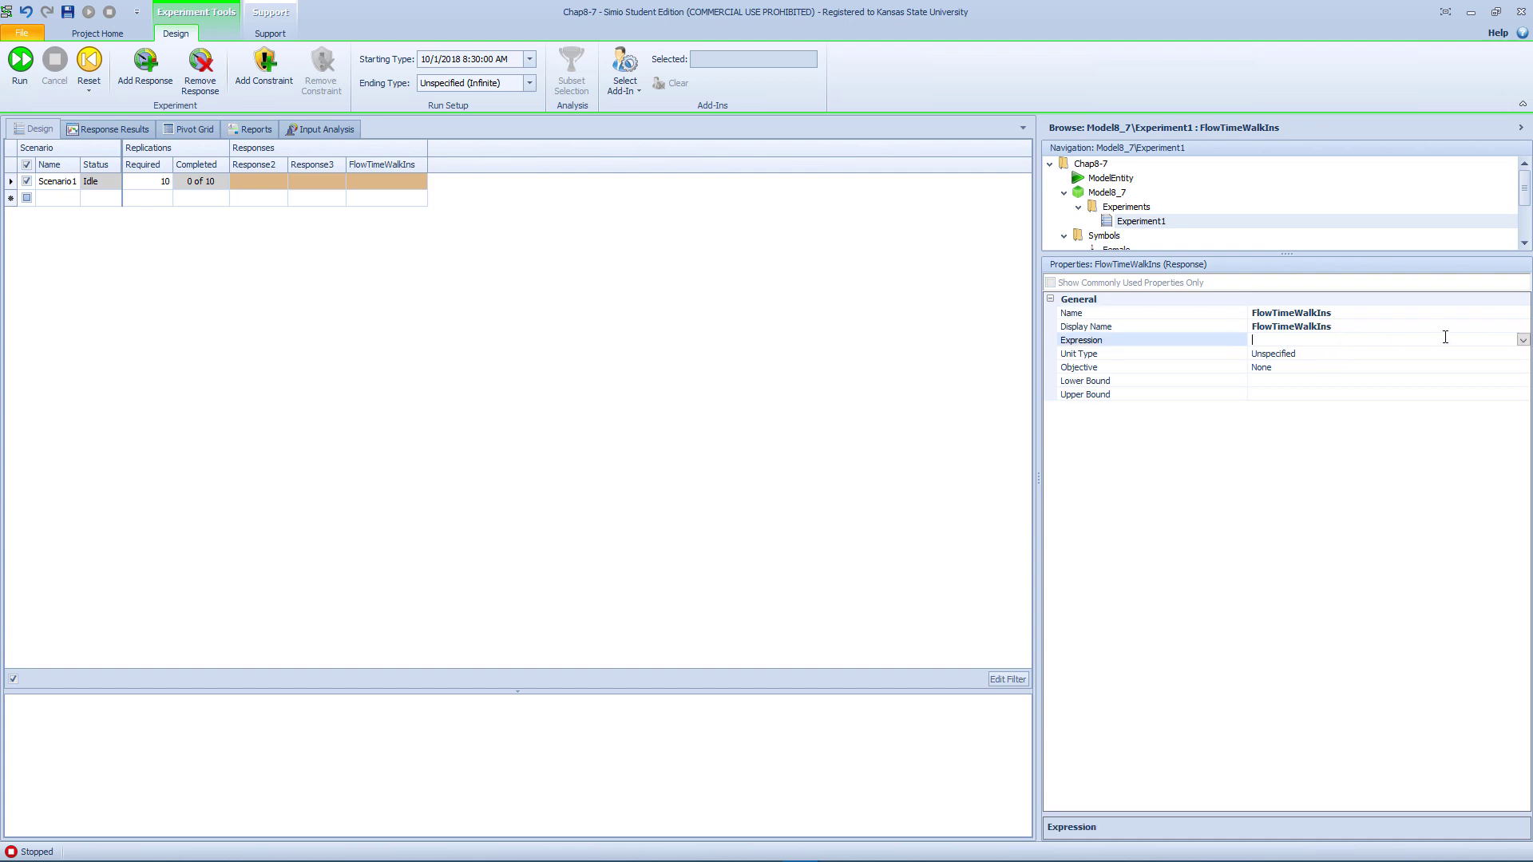
pyautogui.click(1522, 340)
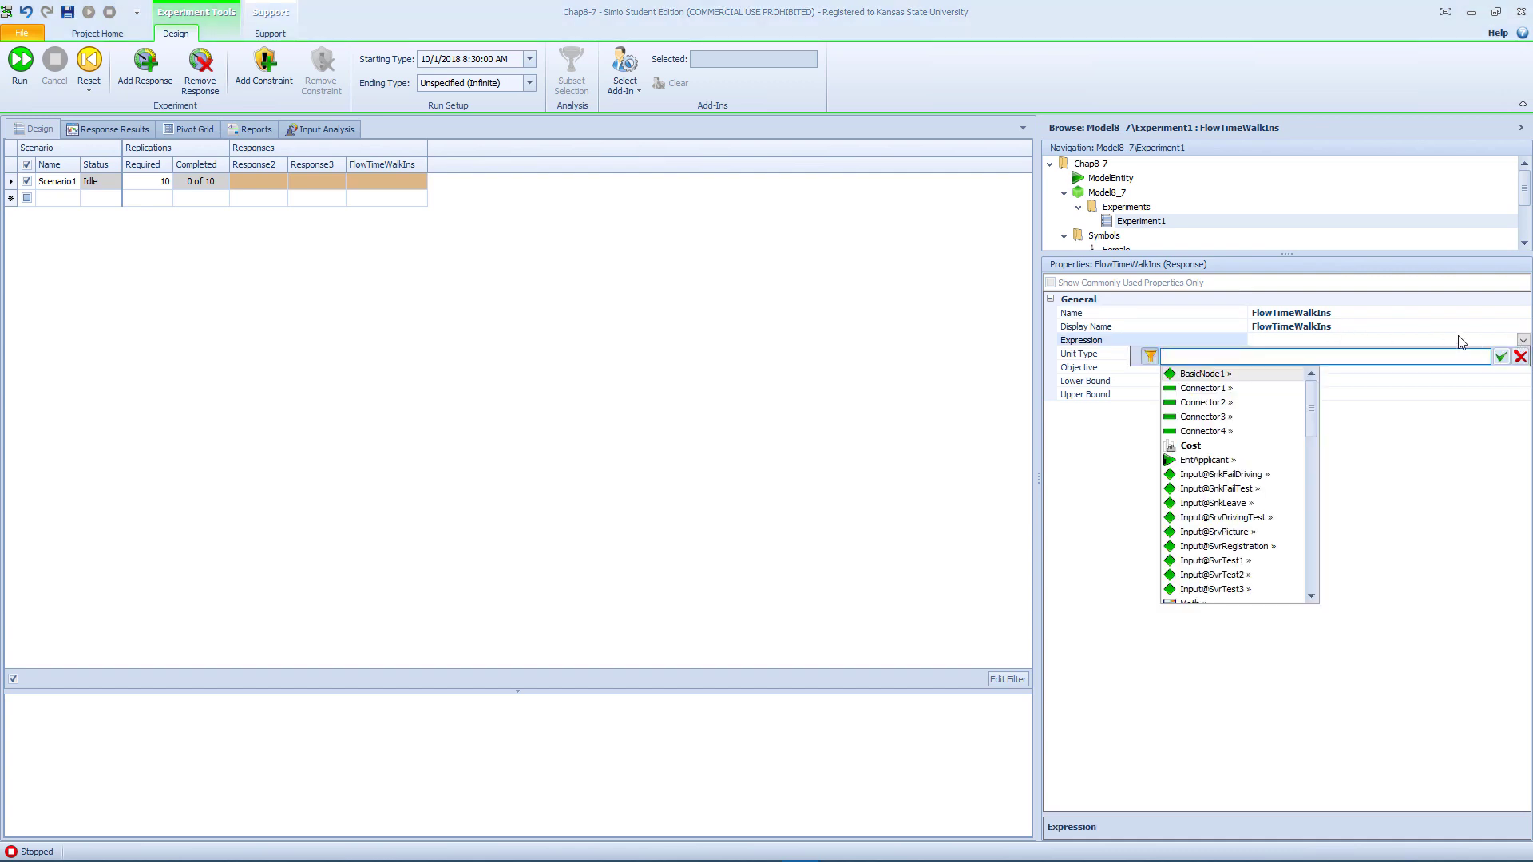
pyautogui.write('Ta')
pyautogui.press('Down')
pyautogui.press('Down')
pyautogui.press('Down')
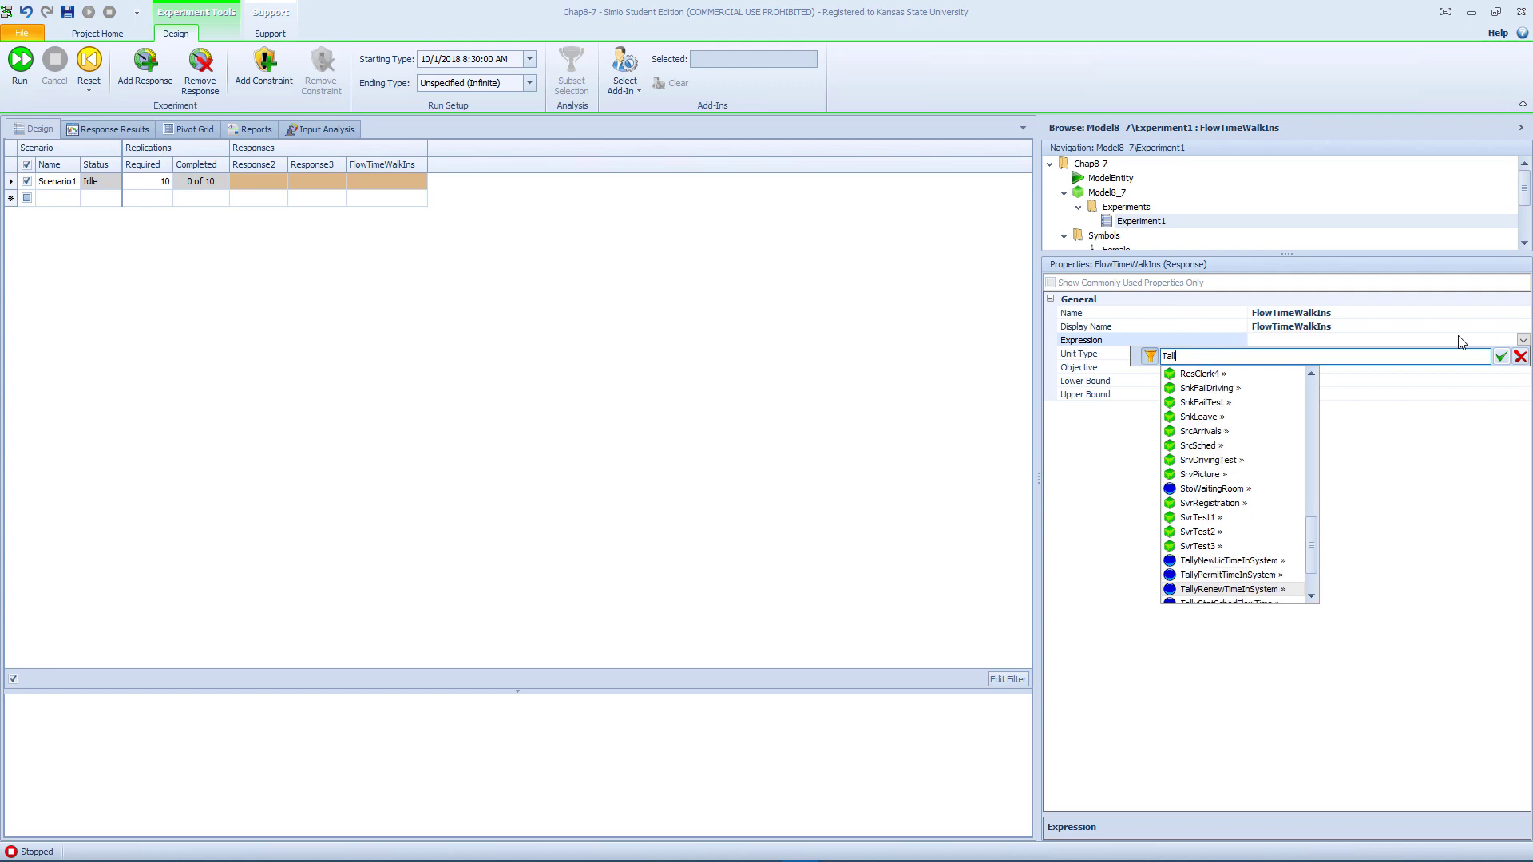
pyautogui.press('Down')
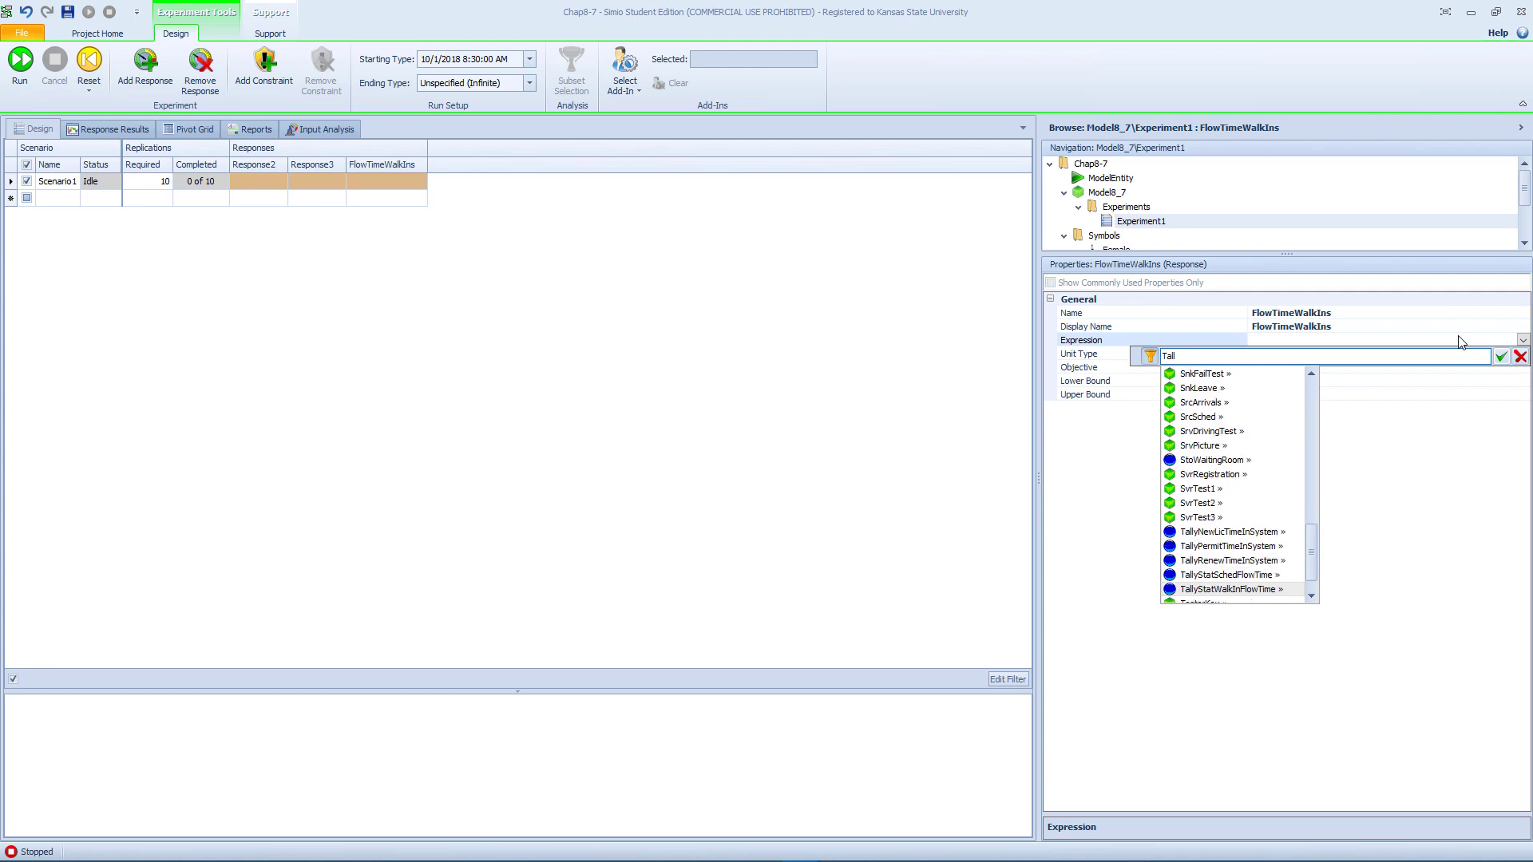
pyautogui.press('Return')
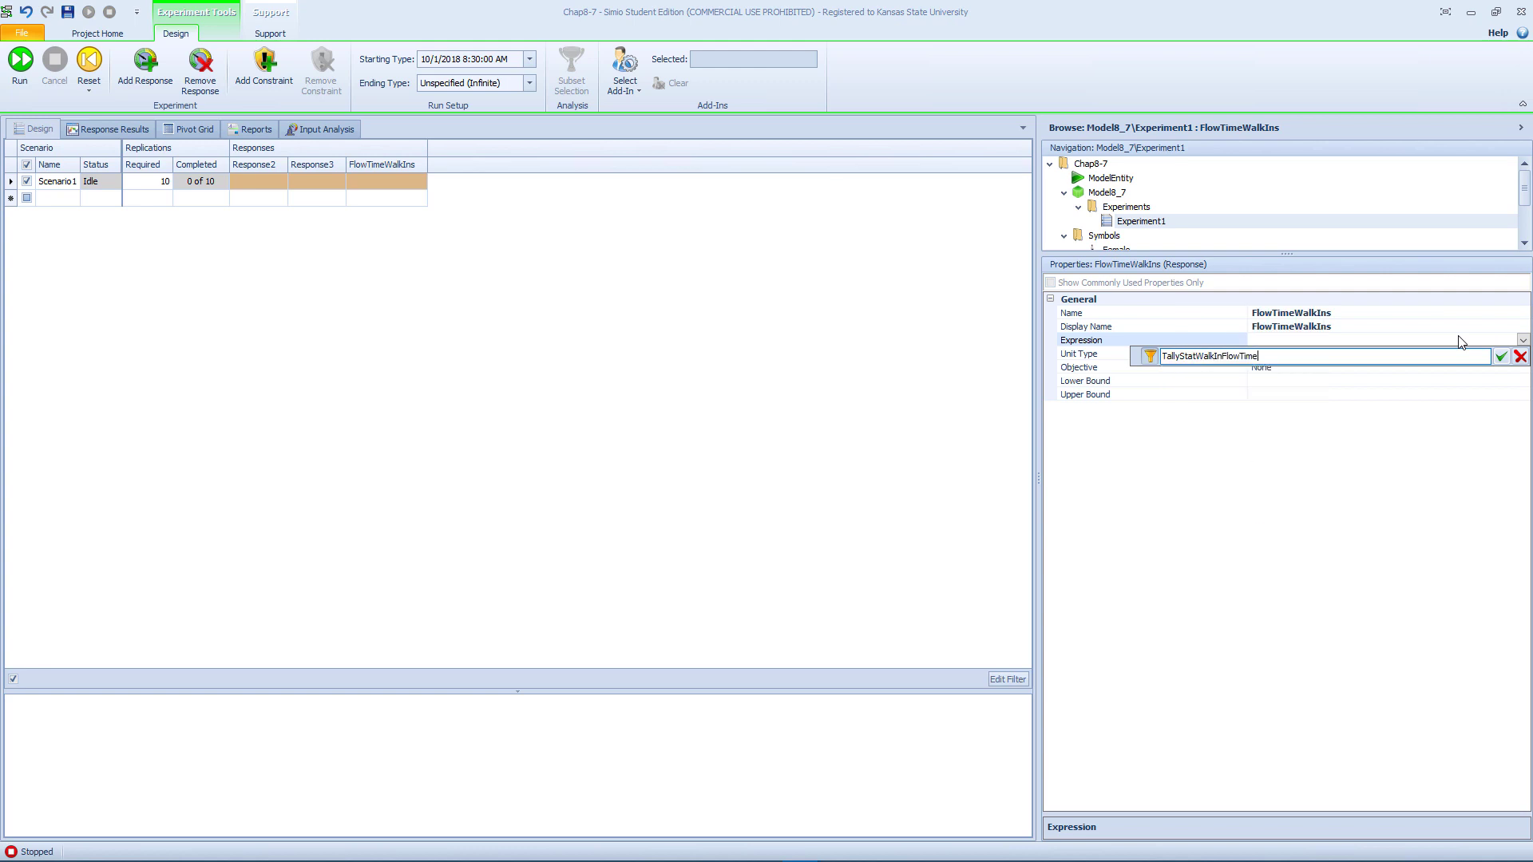
pyautogui.write('.')
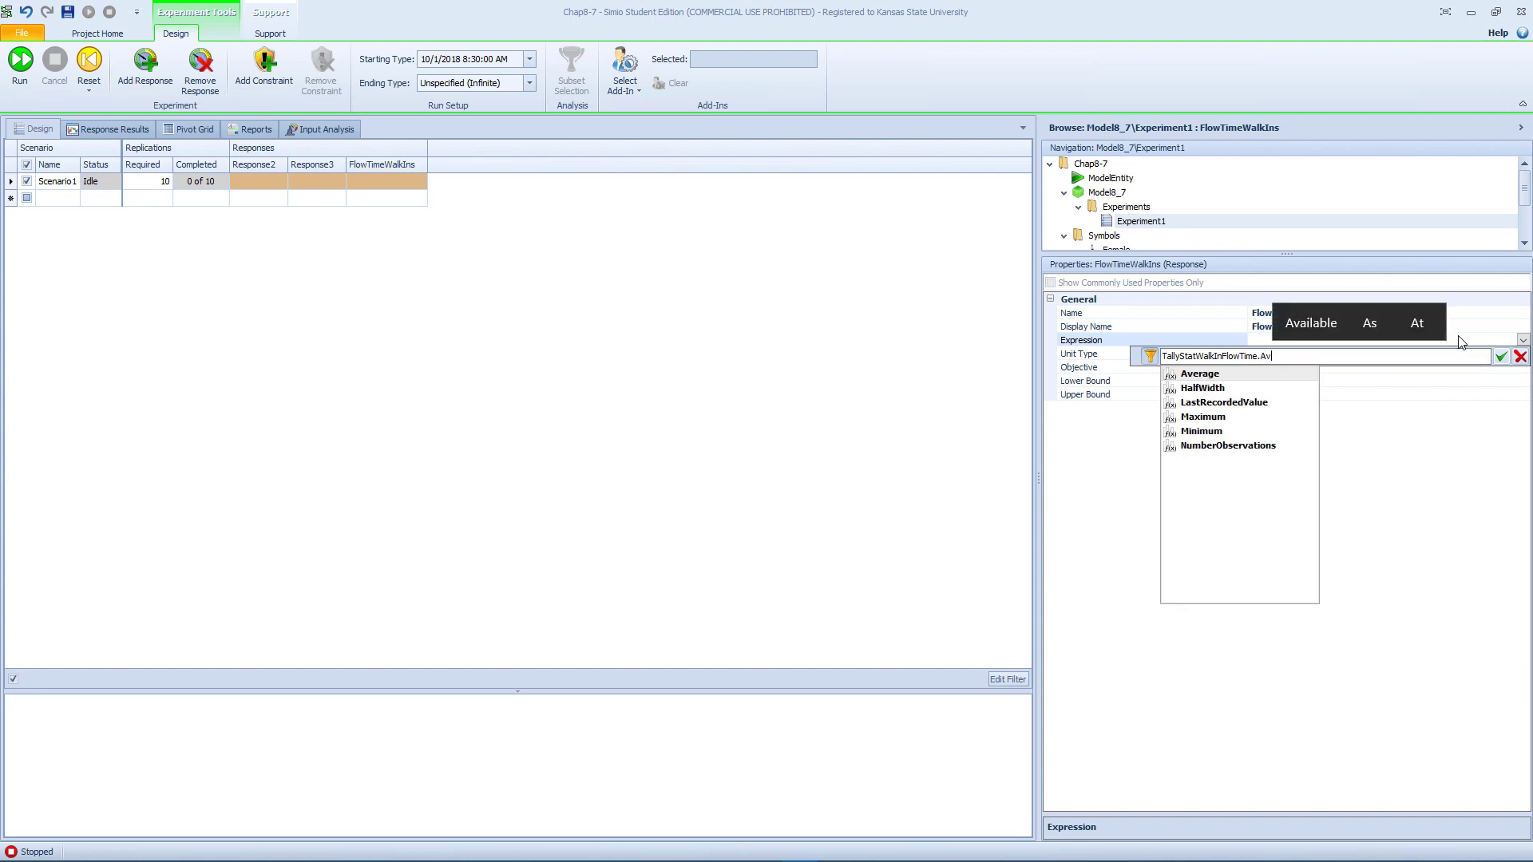
pyautogui.write('Av')
pyautogui.press('Return')
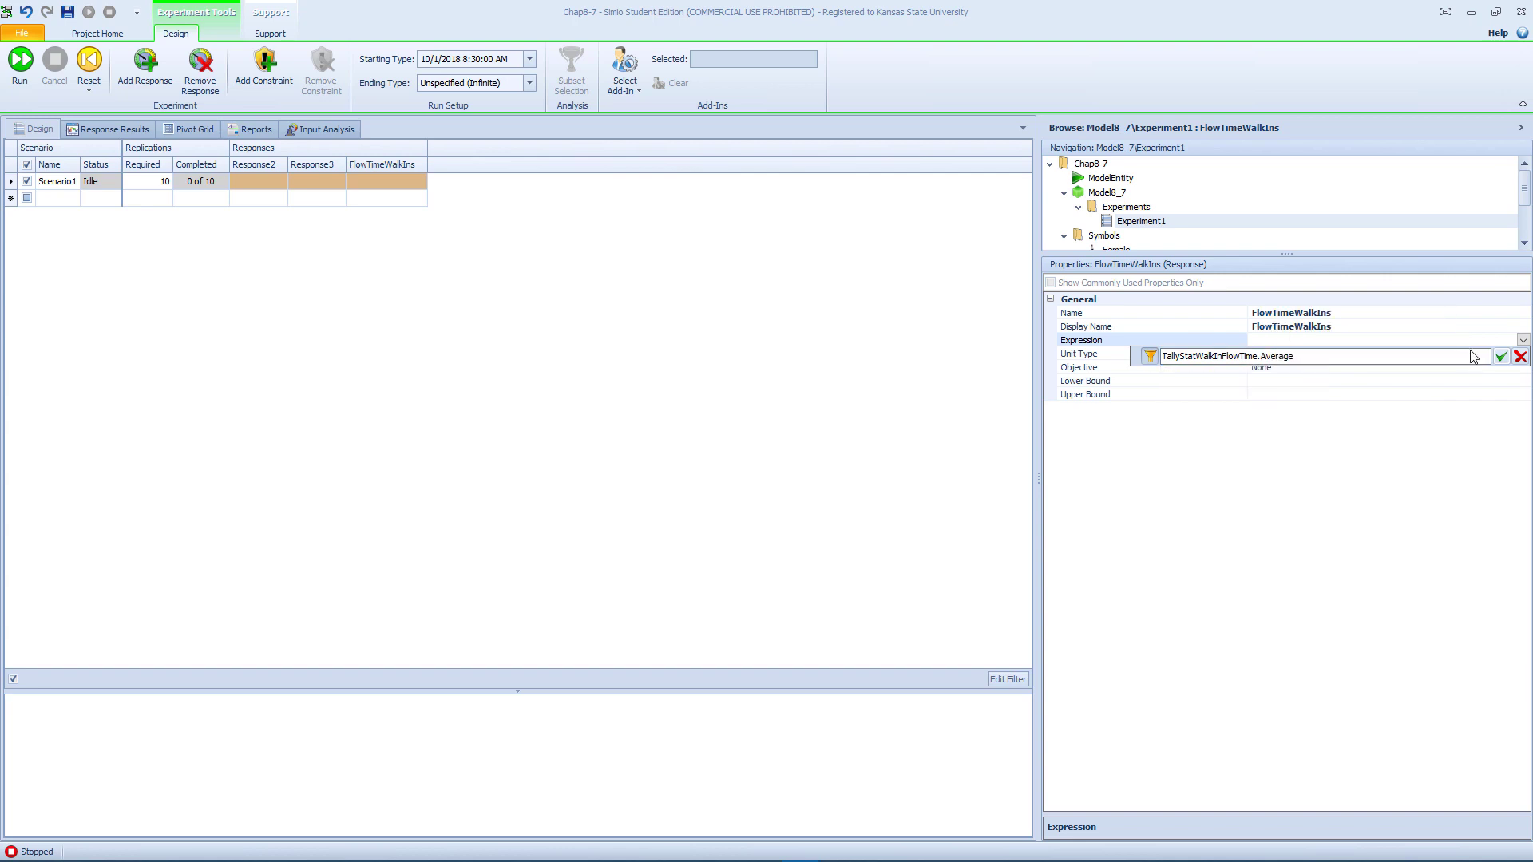
pyautogui.click(1500, 356)
# Set the FlowTimeWalkIns response's unit type to Time and its display units to Minutes.
pyautogui.click(1361, 357)
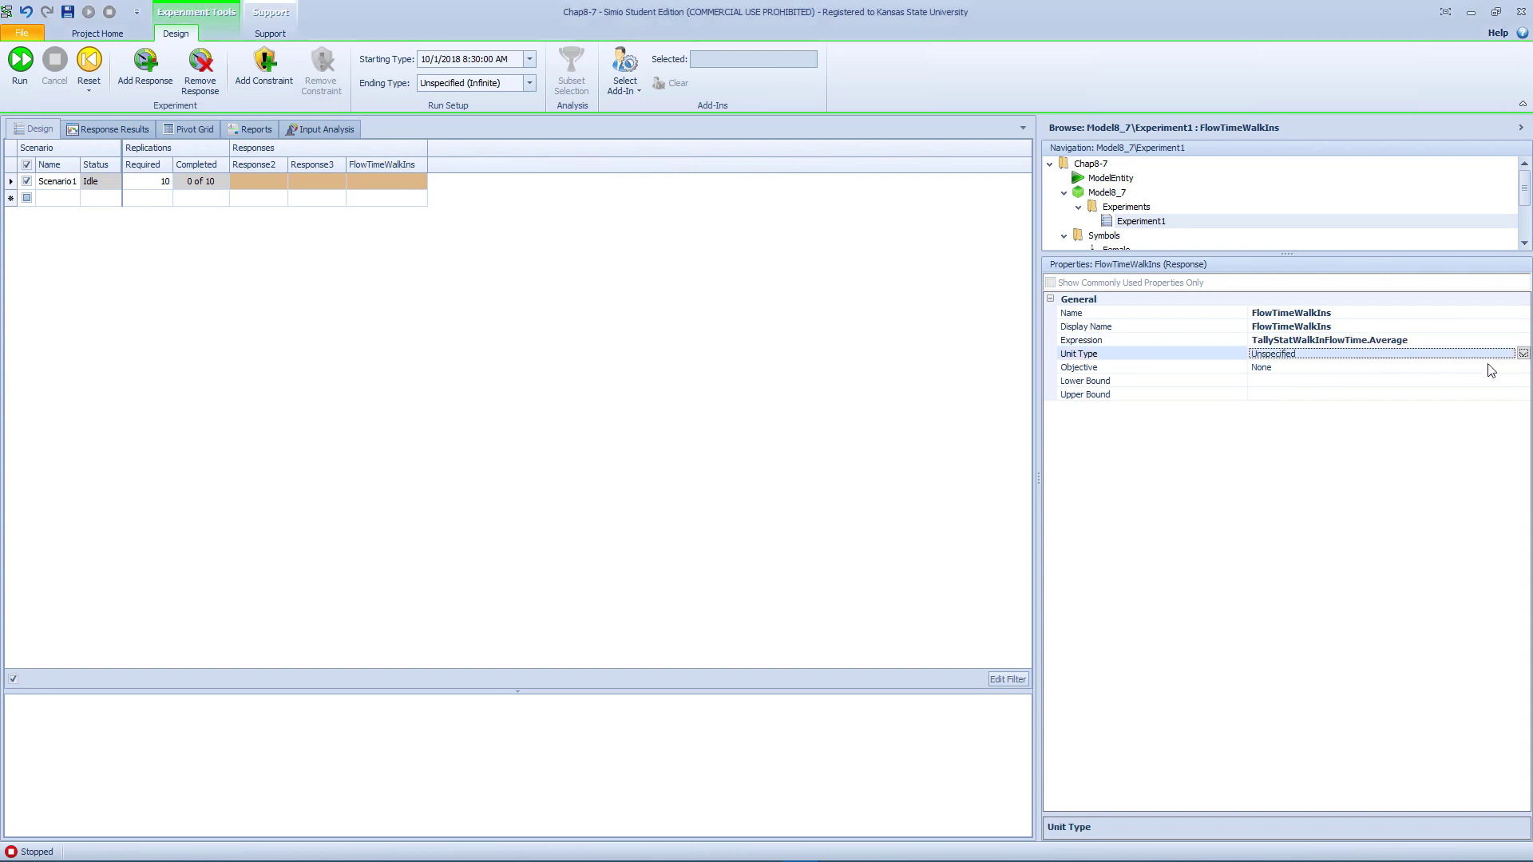
pyautogui.click(1523, 354)
pyautogui.click(1335, 382)
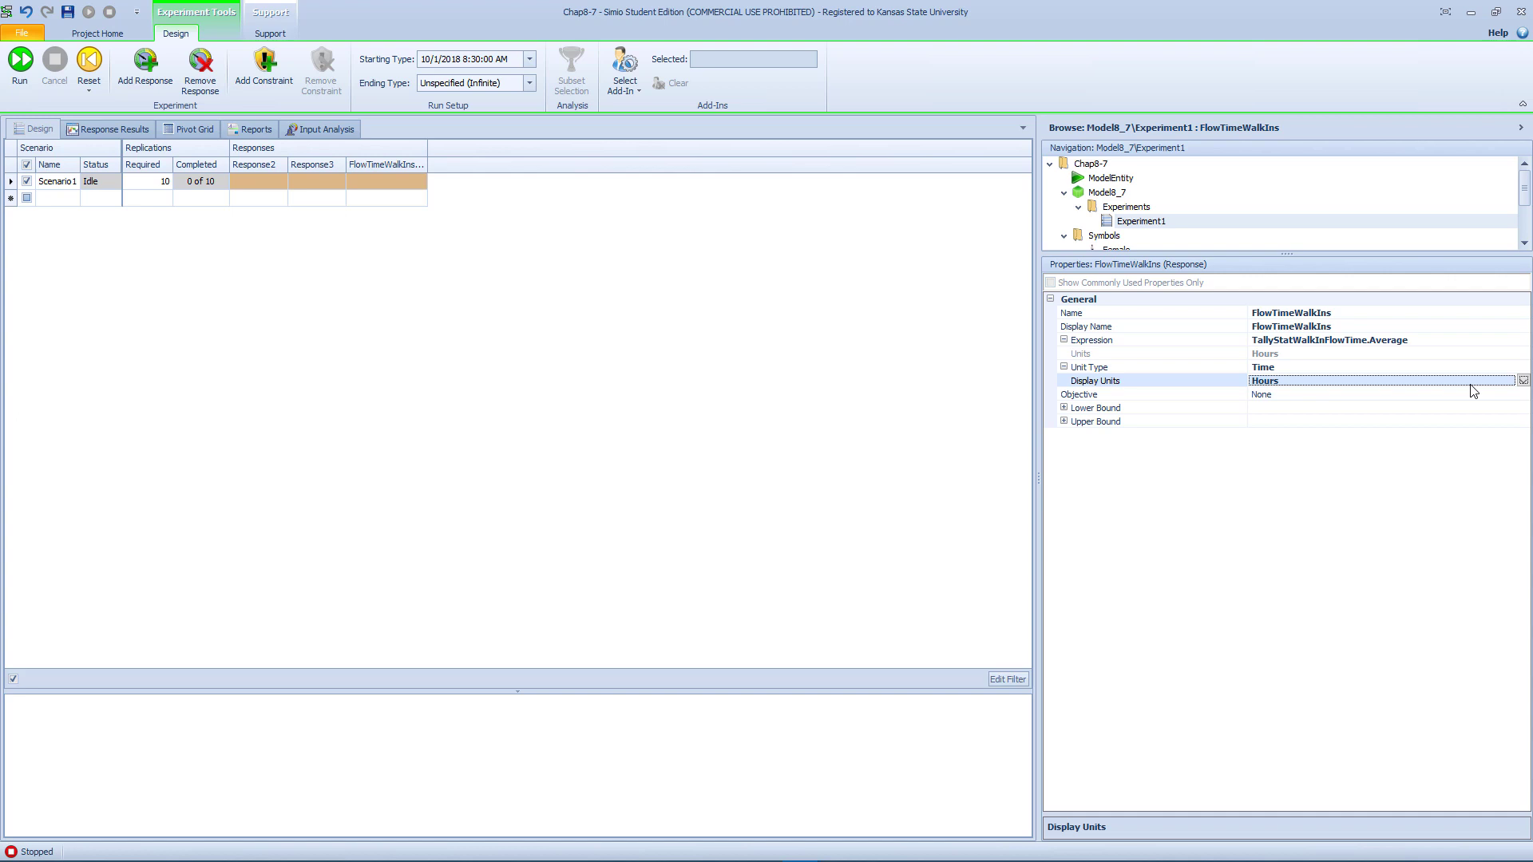
pyautogui.click(1522, 381)
pyautogui.click(1277, 411)
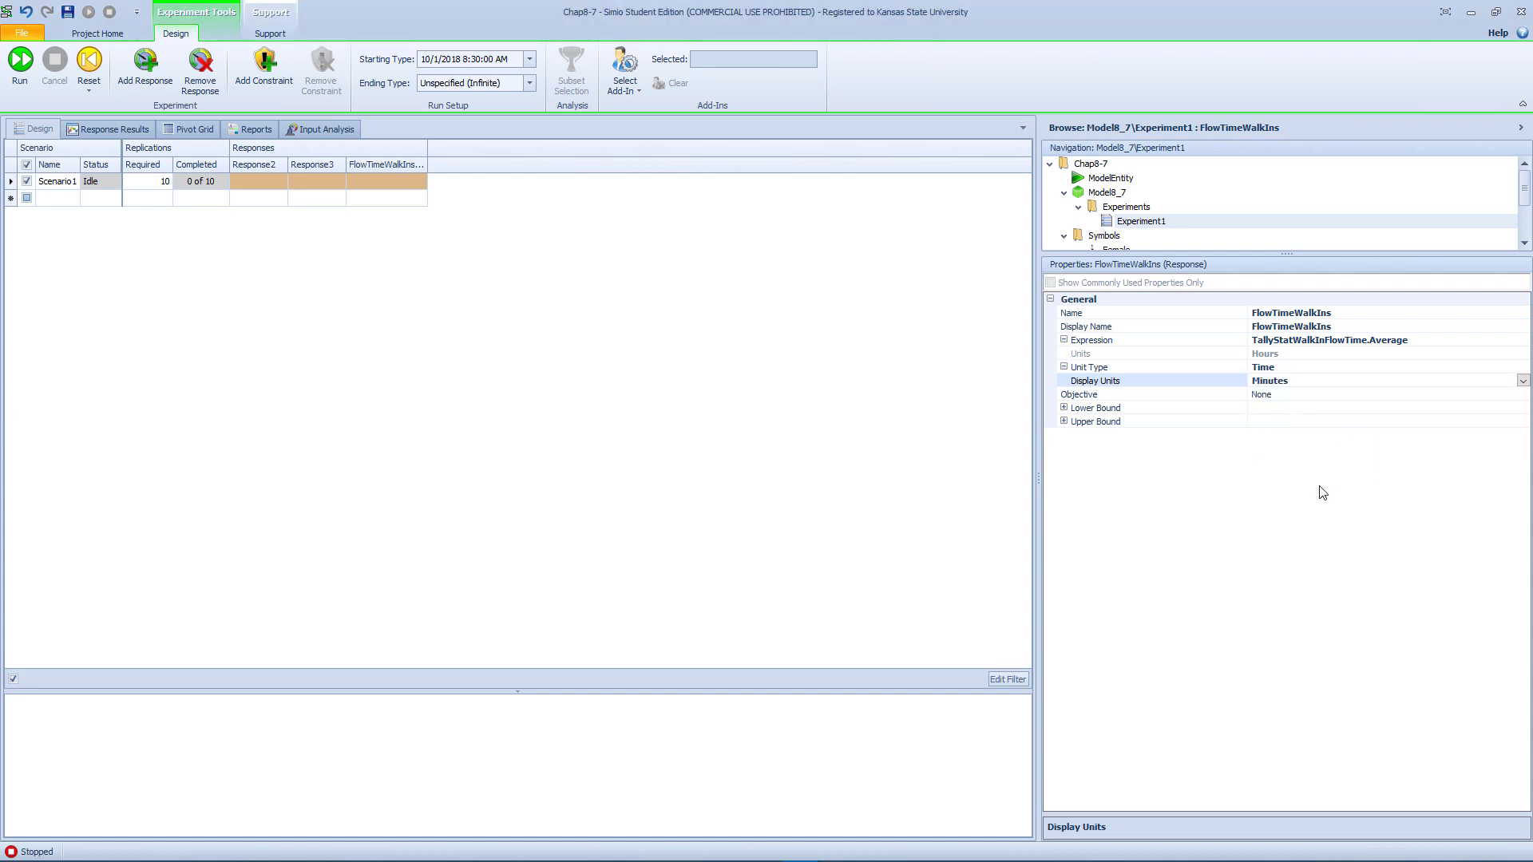
# Rename Response2 of the experiment as FlowTimeSched.
pyautogui.click(269, 164)
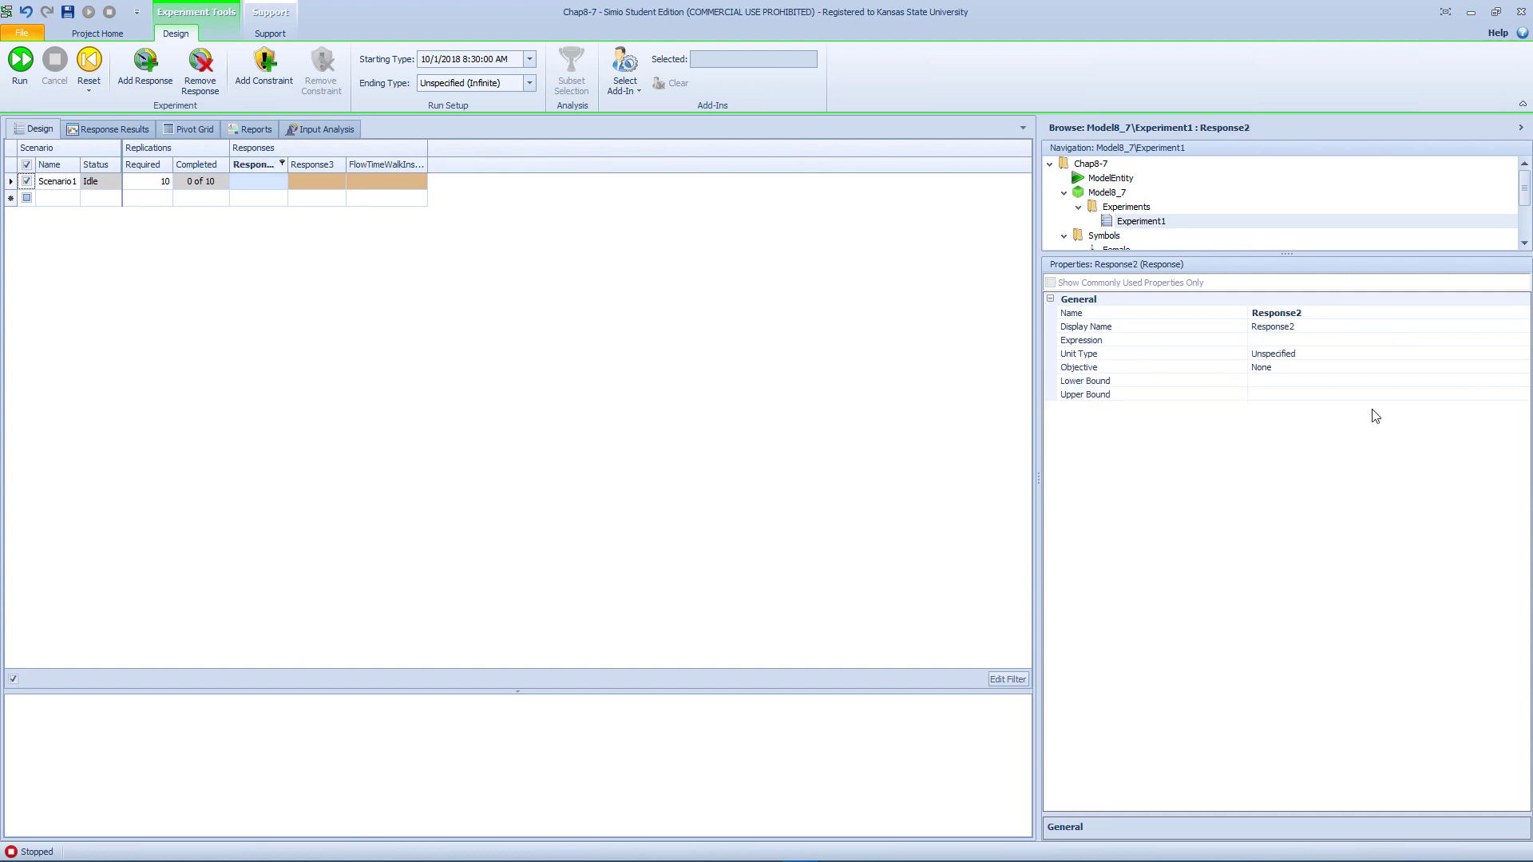
pyautogui.click(1322, 321)
pyautogui.click(1322, 318)
pyautogui.click(1195, 313)
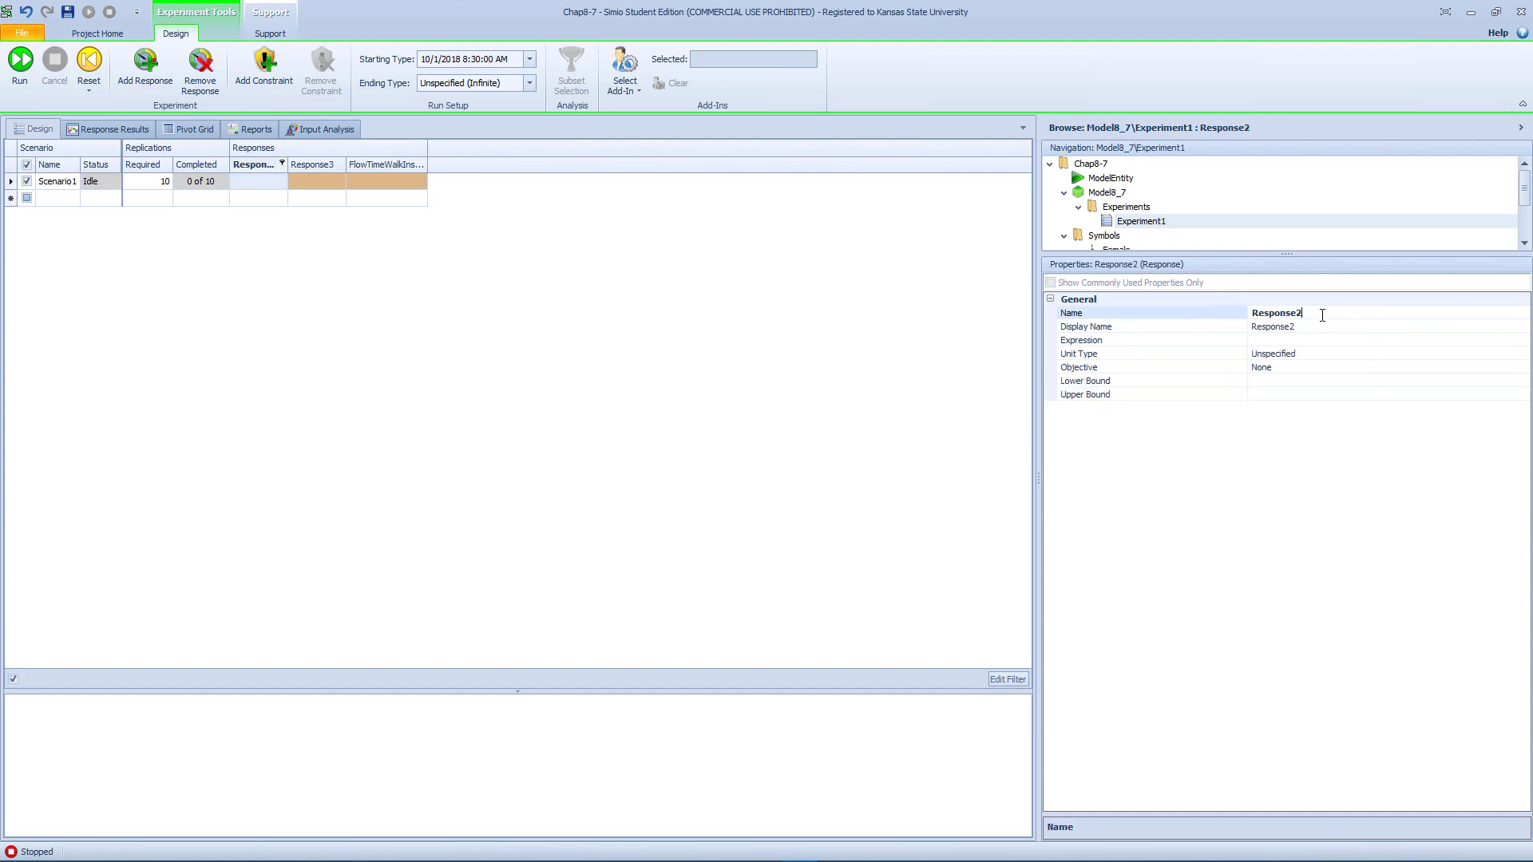
pyautogui.write('Fl')
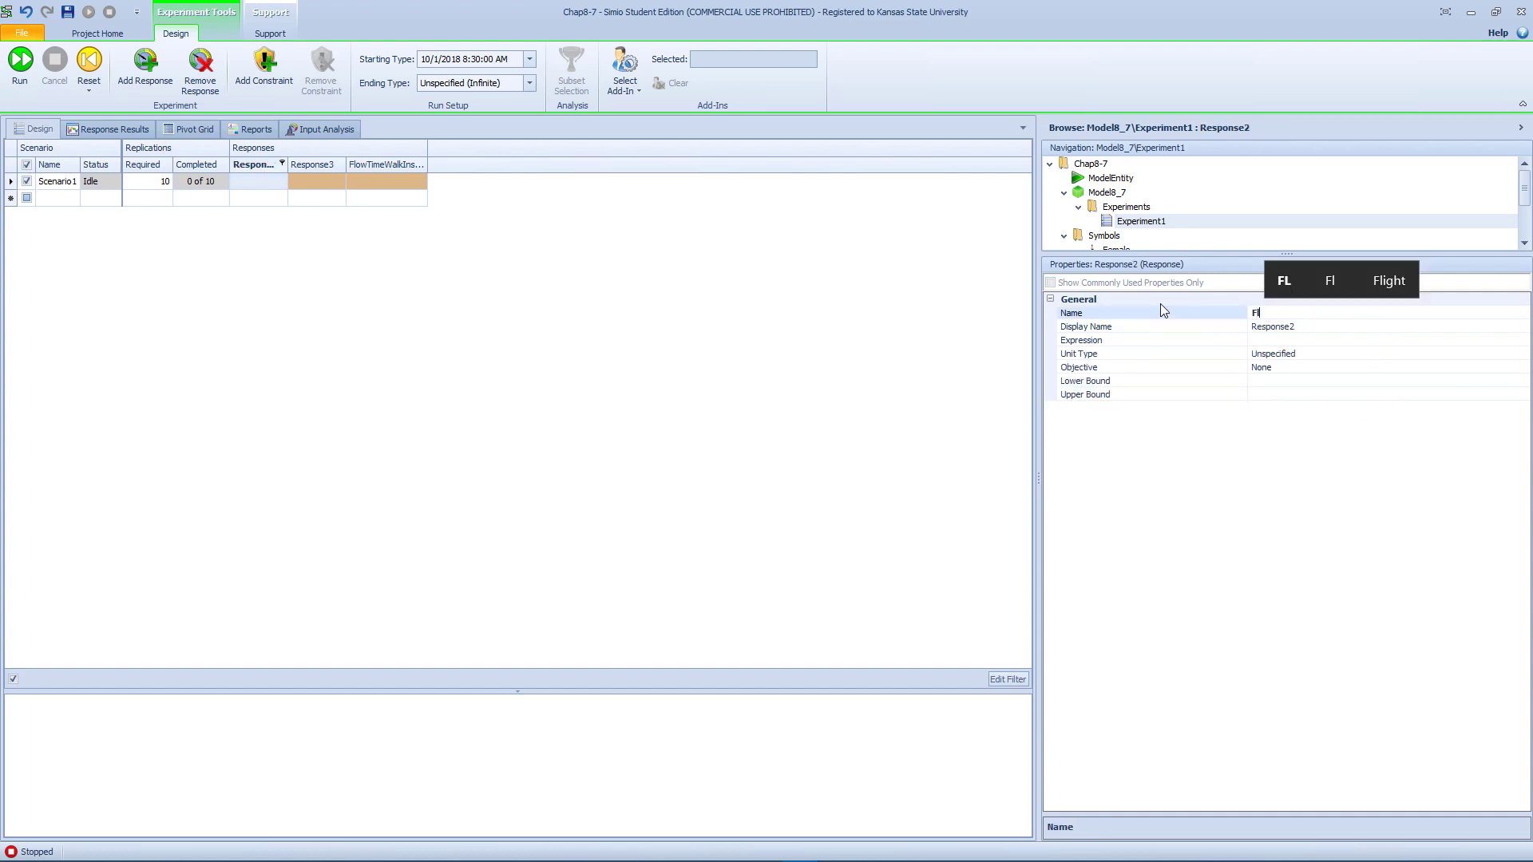
pyautogui.write('owT')
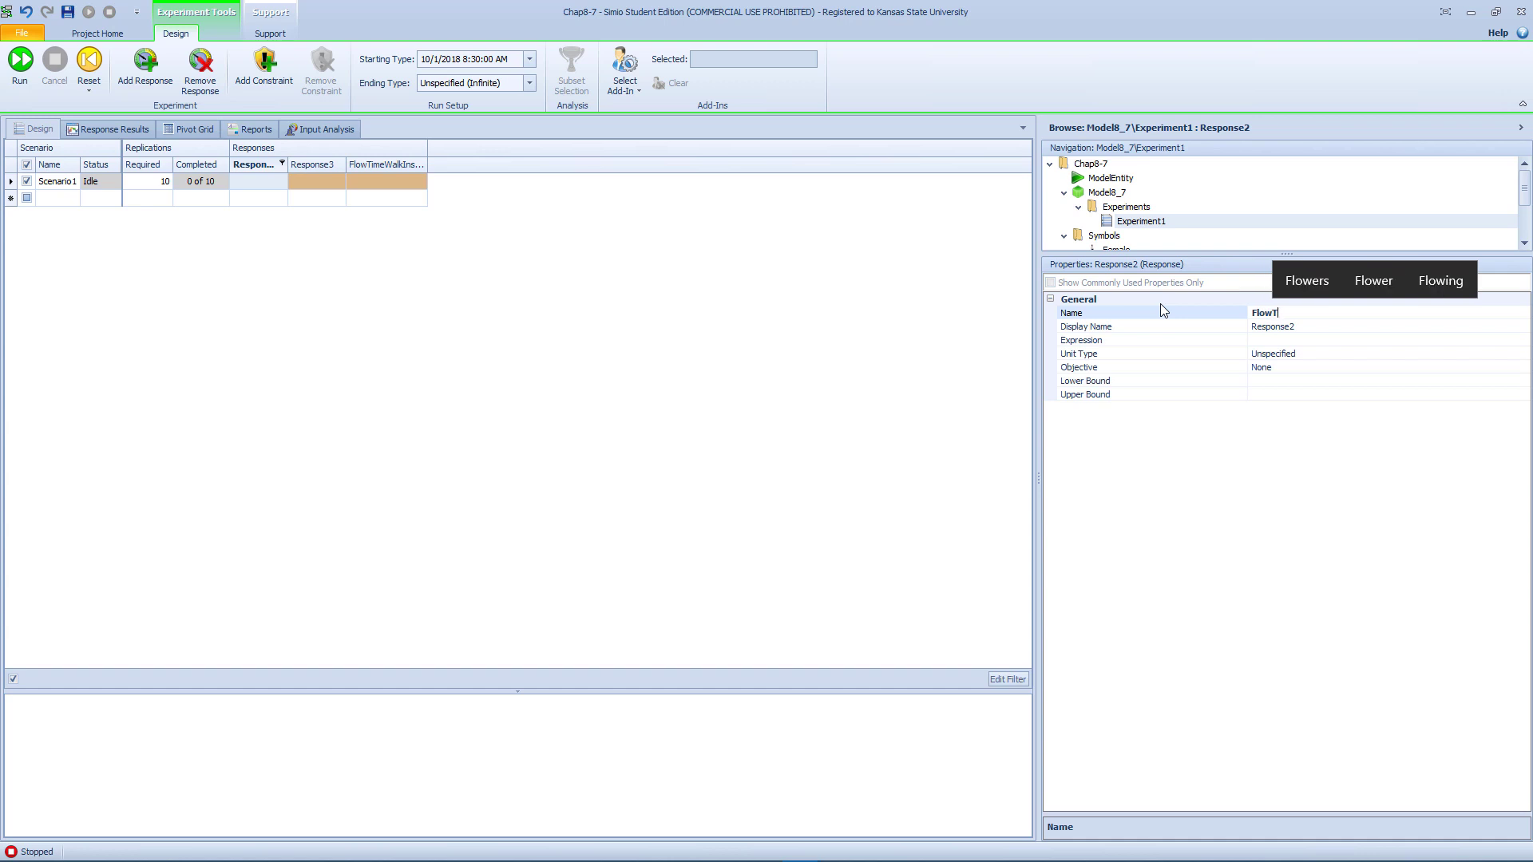
pyautogui.write('imeSched')
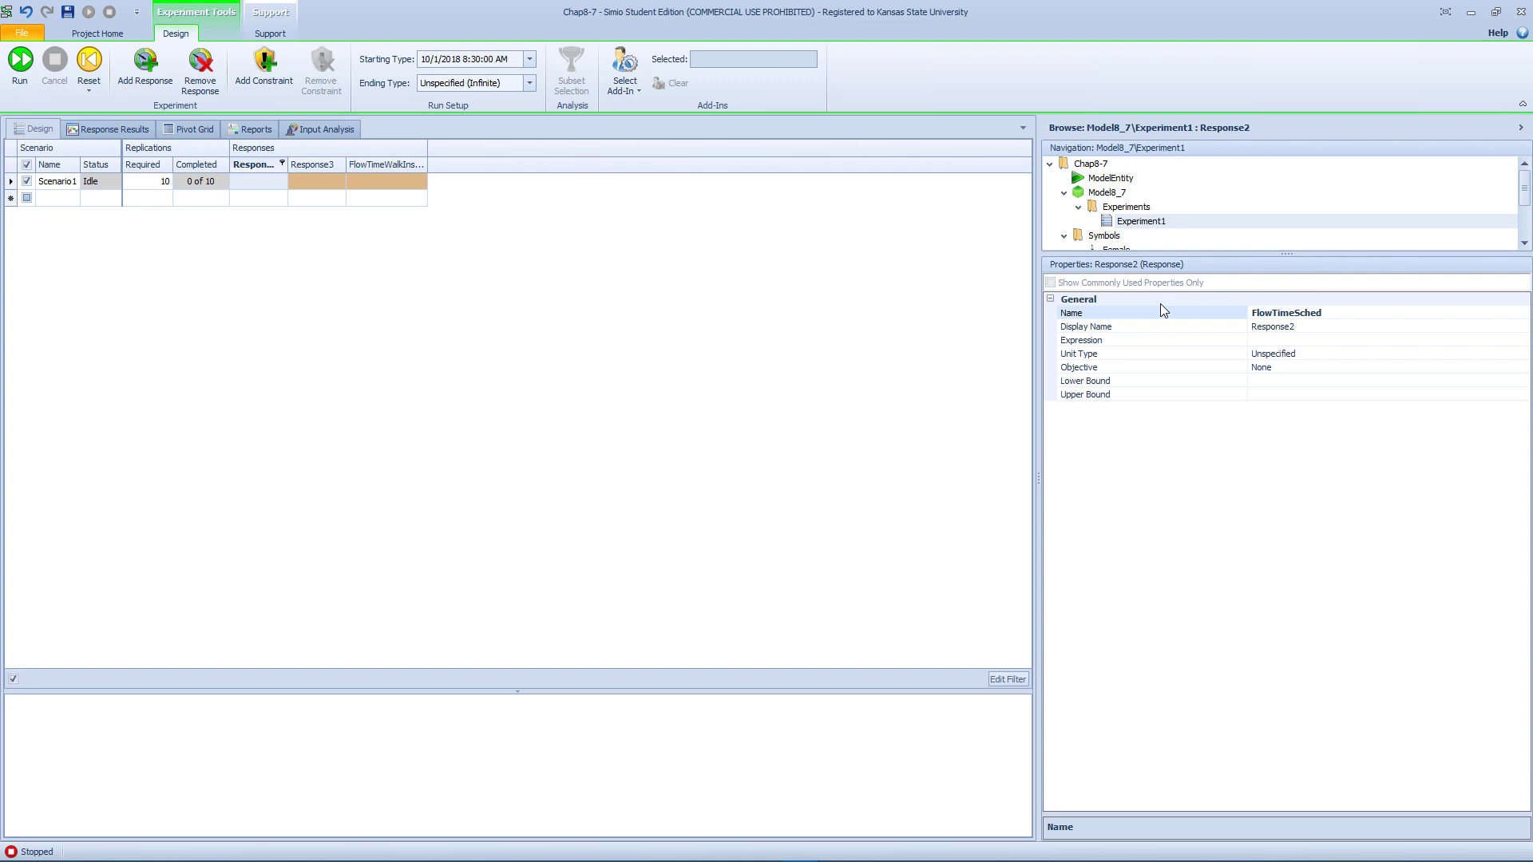
pyautogui.press('Return')
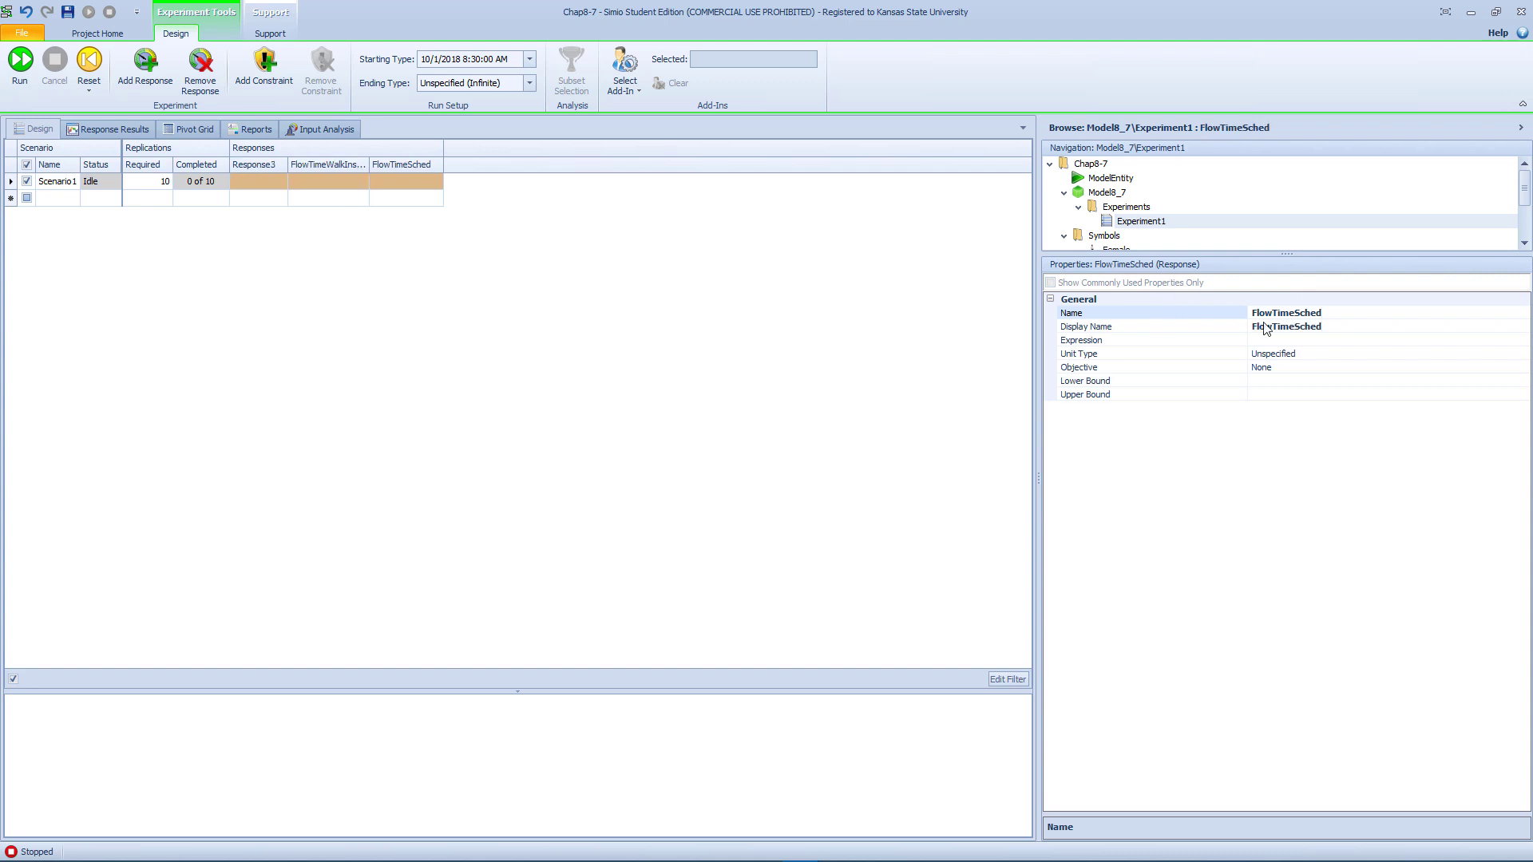
# Set the expression of the FlowTimeSched response to TallyStatSchedFlowTime.Average.
pyautogui.click(1374, 340)
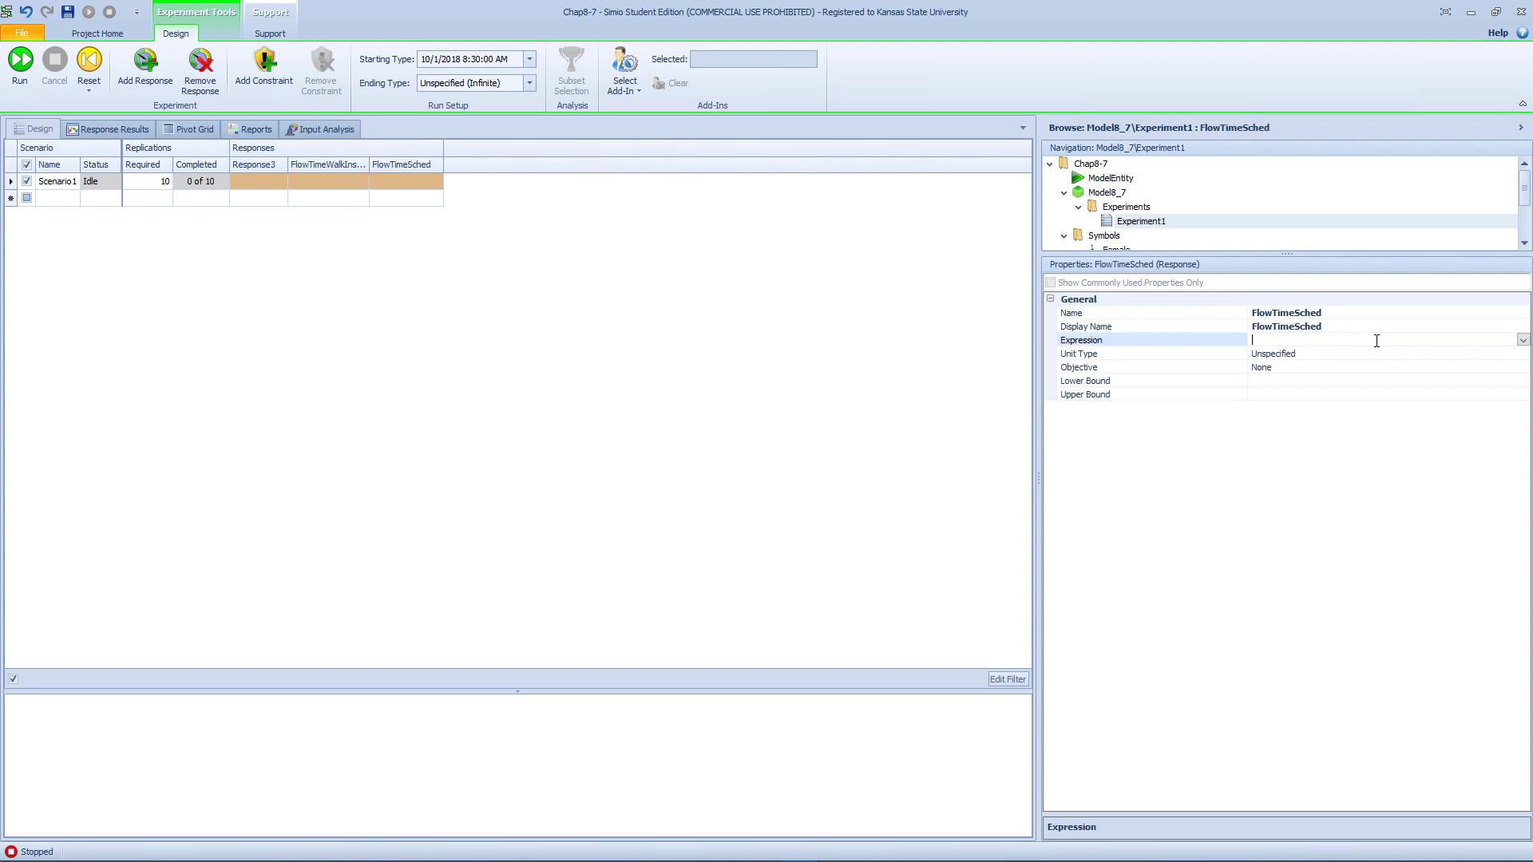
pyautogui.click(1522, 341)
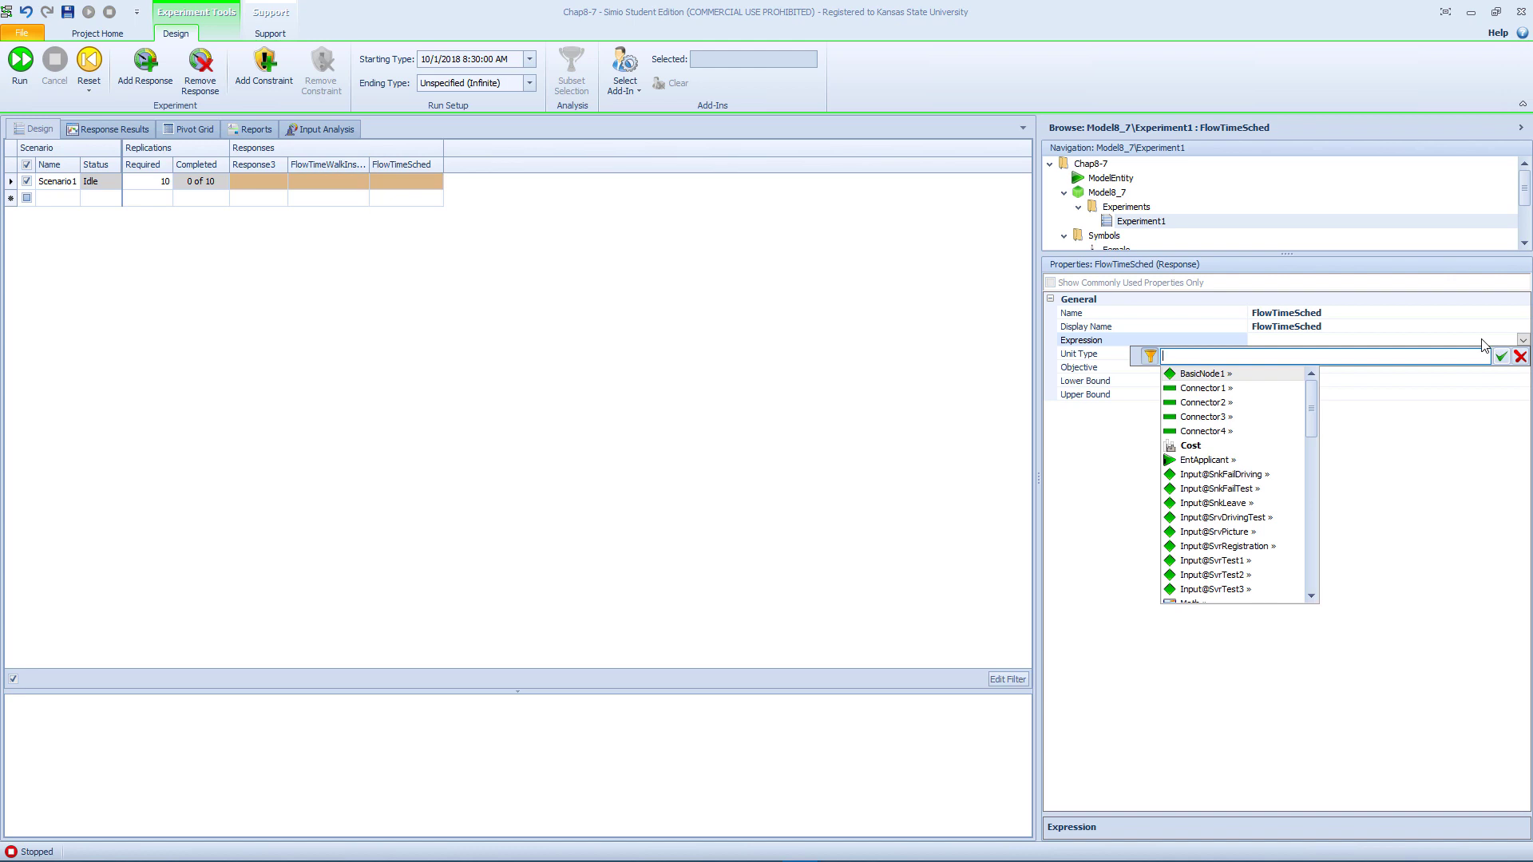
pyautogui.write('Flow')
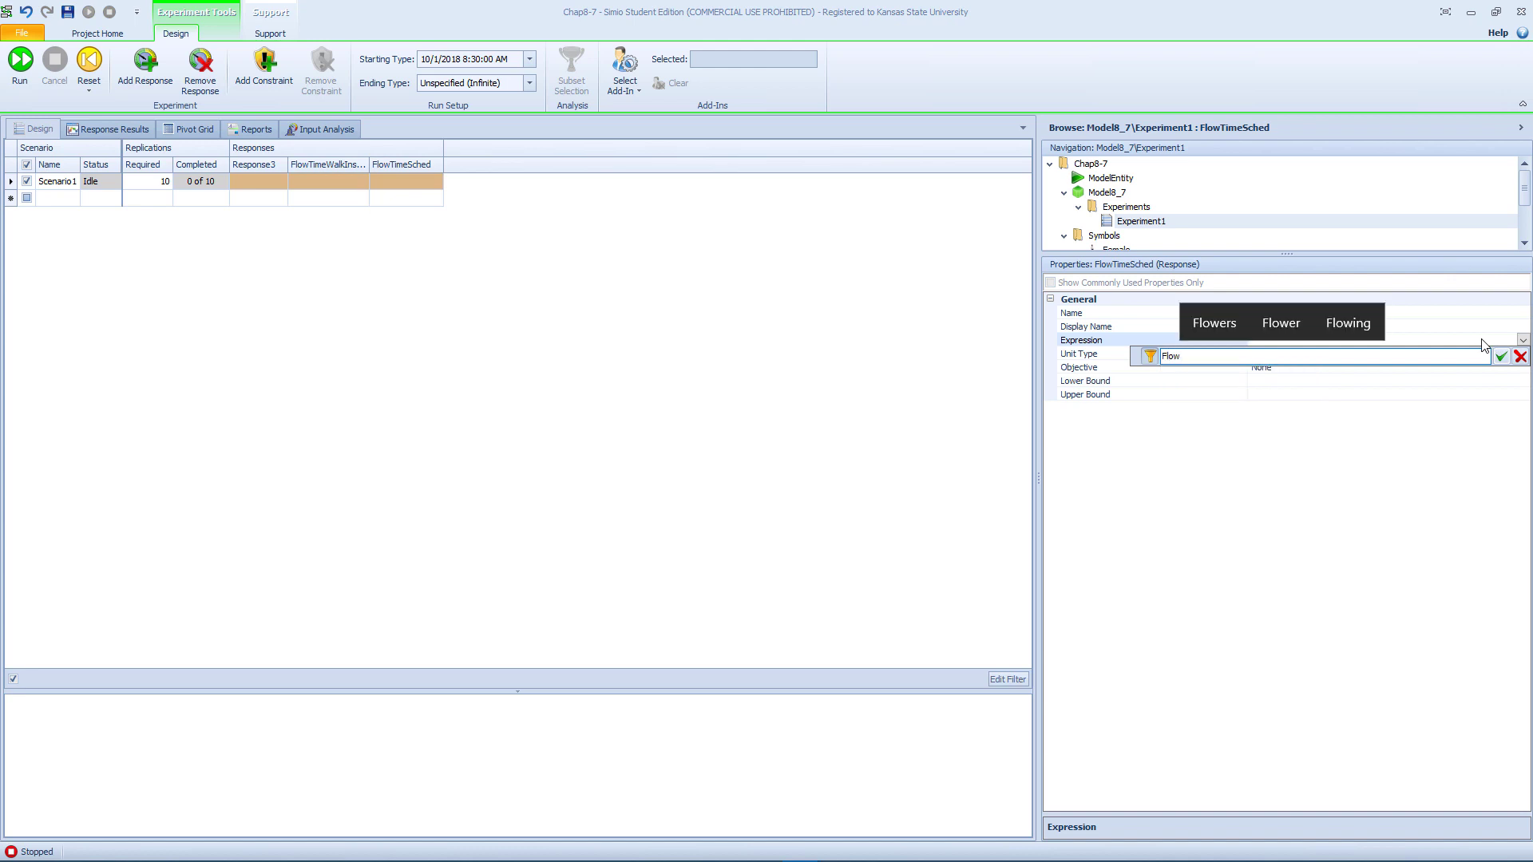
pyautogui.press('BackSpace')
pyautogui.press('BackSpace')
pyautogui.press('BackSpace')
pyautogui.press('BackSpace')
pyautogui.write('Tal')
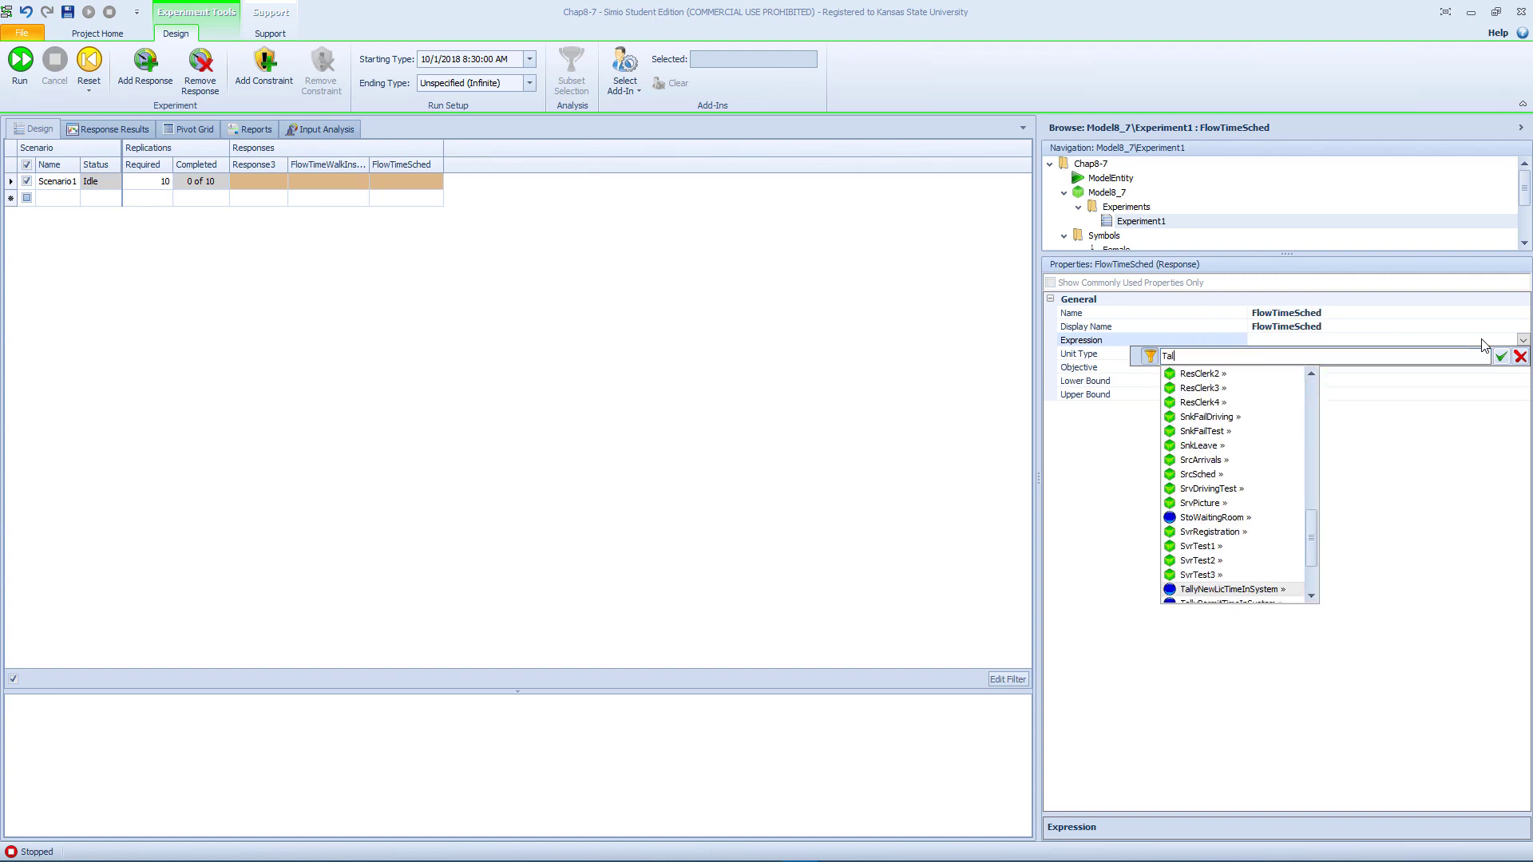
pyautogui.write('l')
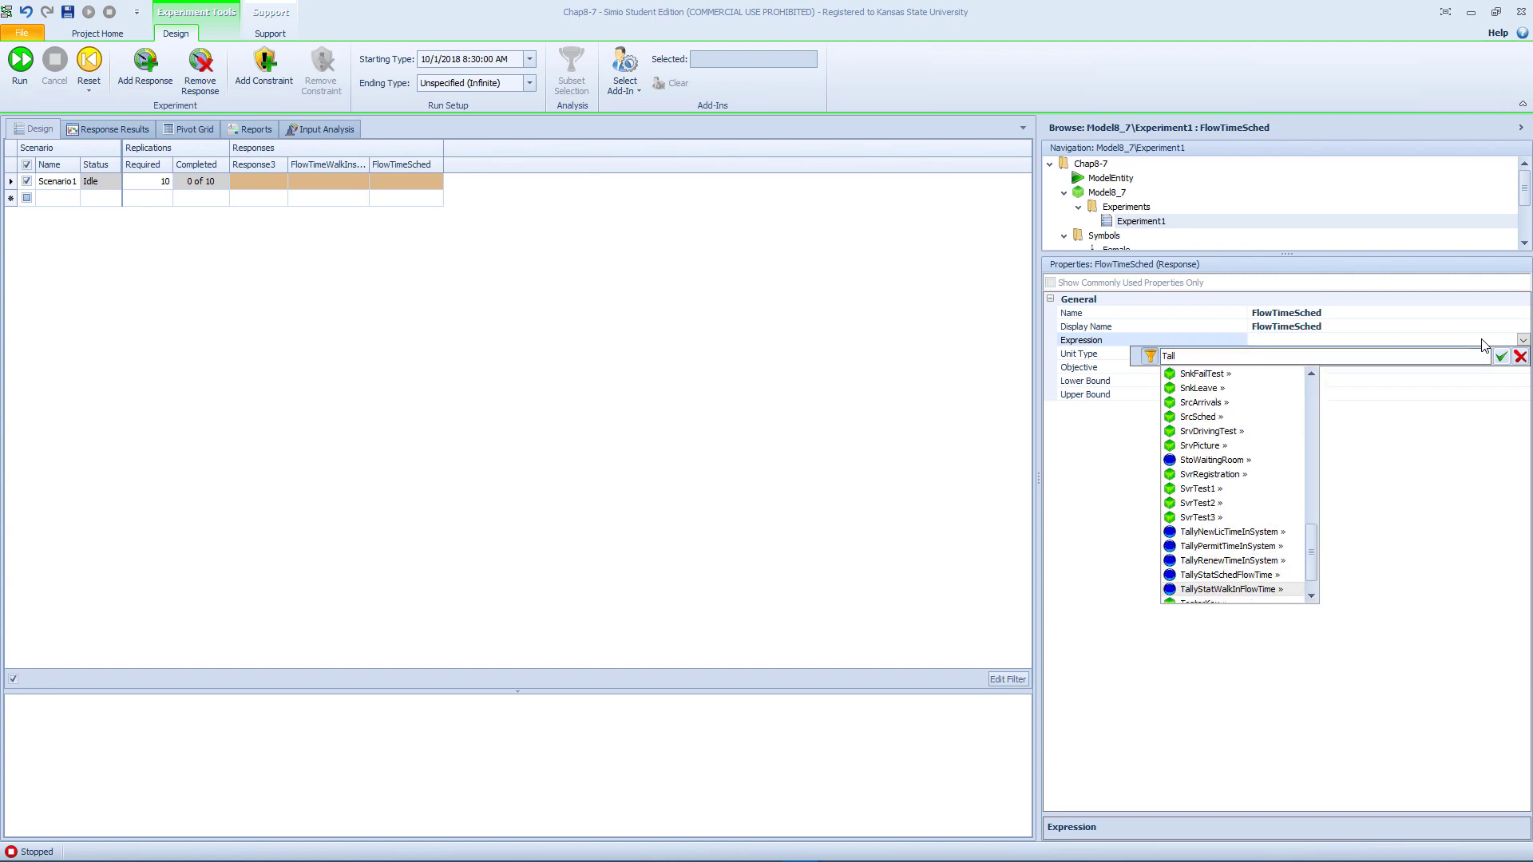
pyautogui.press('Up')
pyautogui.press('Return')
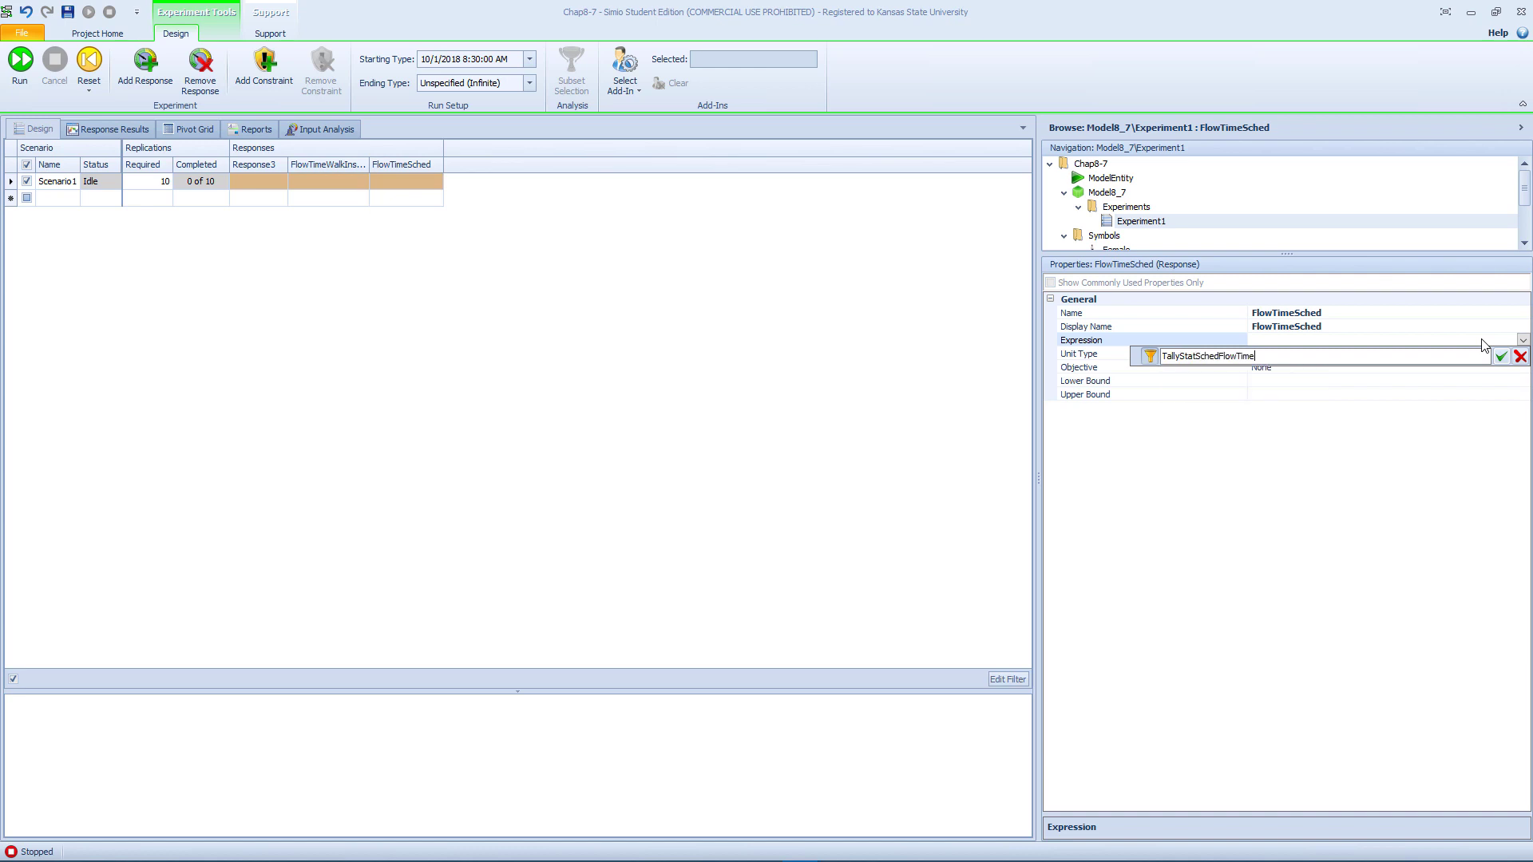
pyautogui.write('.A')
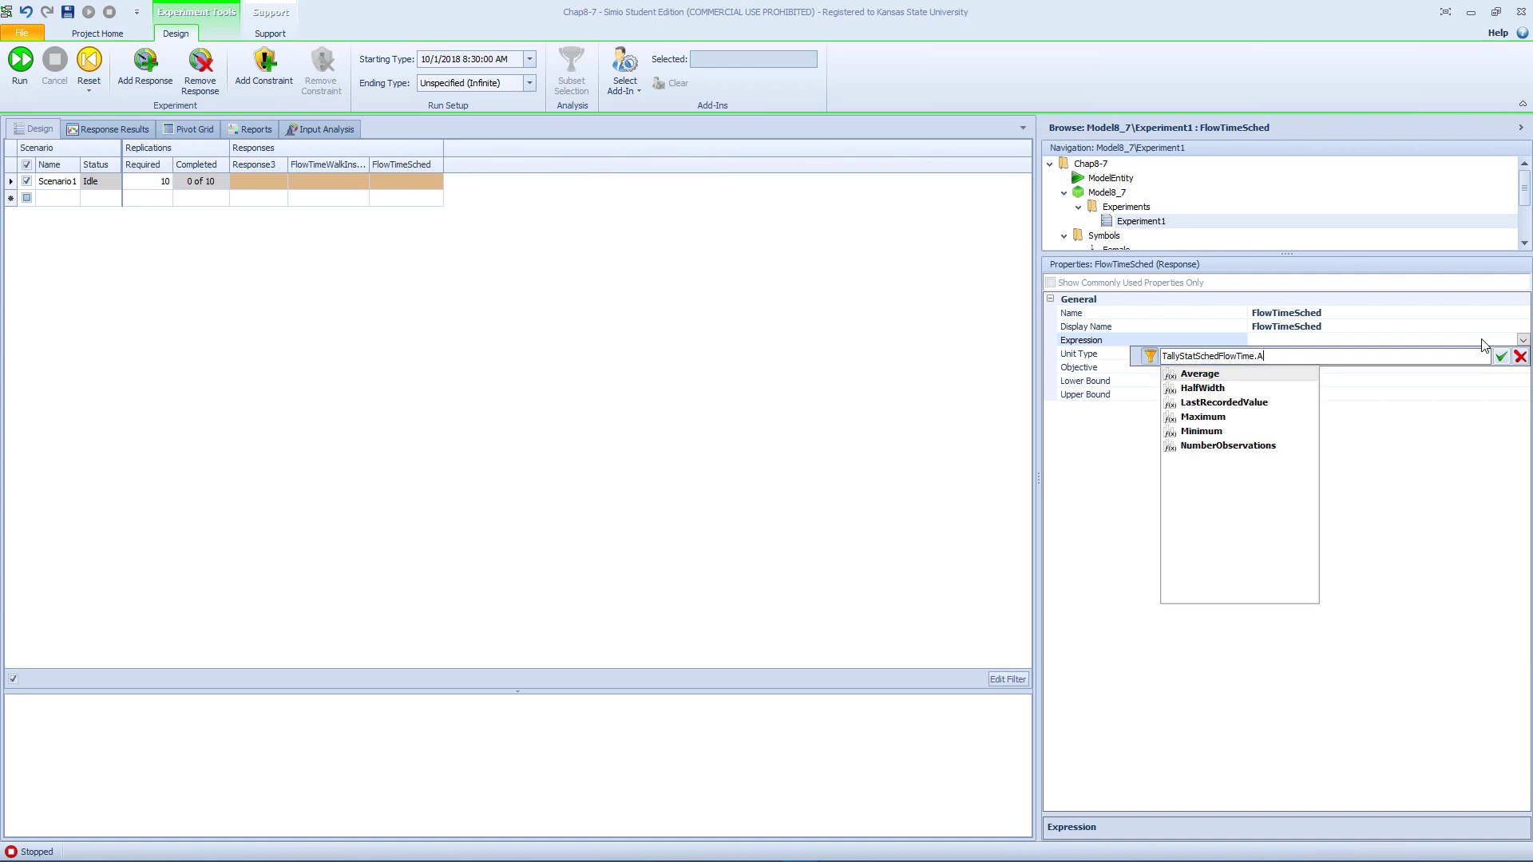
pyautogui.write('v')
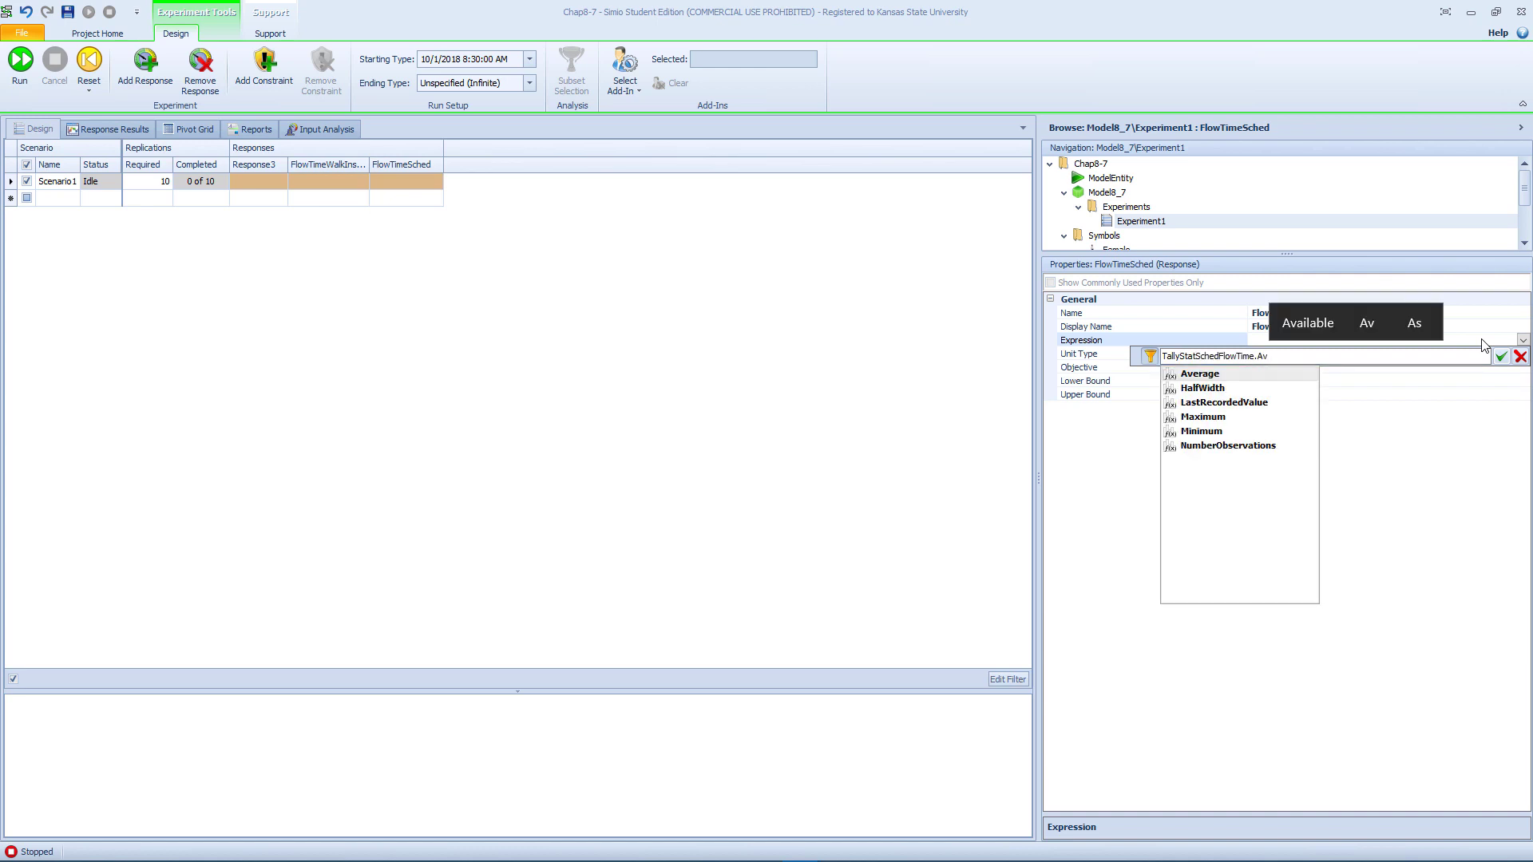
pyautogui.press('Return')
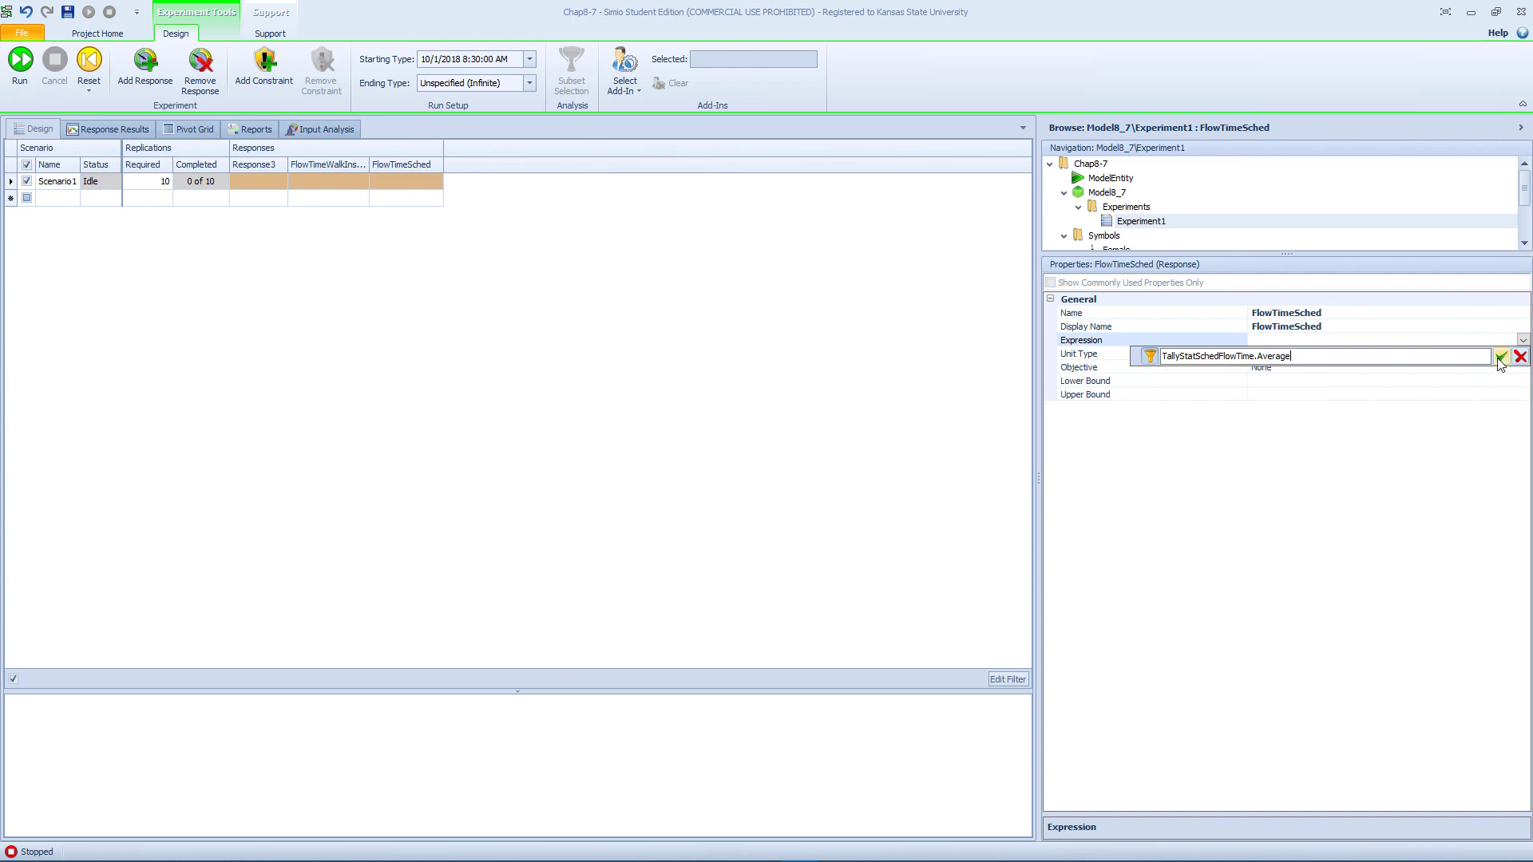
pyautogui.click(1500, 359)
# Set the FlowTimeSched response's unit type to Time and its display units to Minutes.
pyautogui.click(1418, 355)
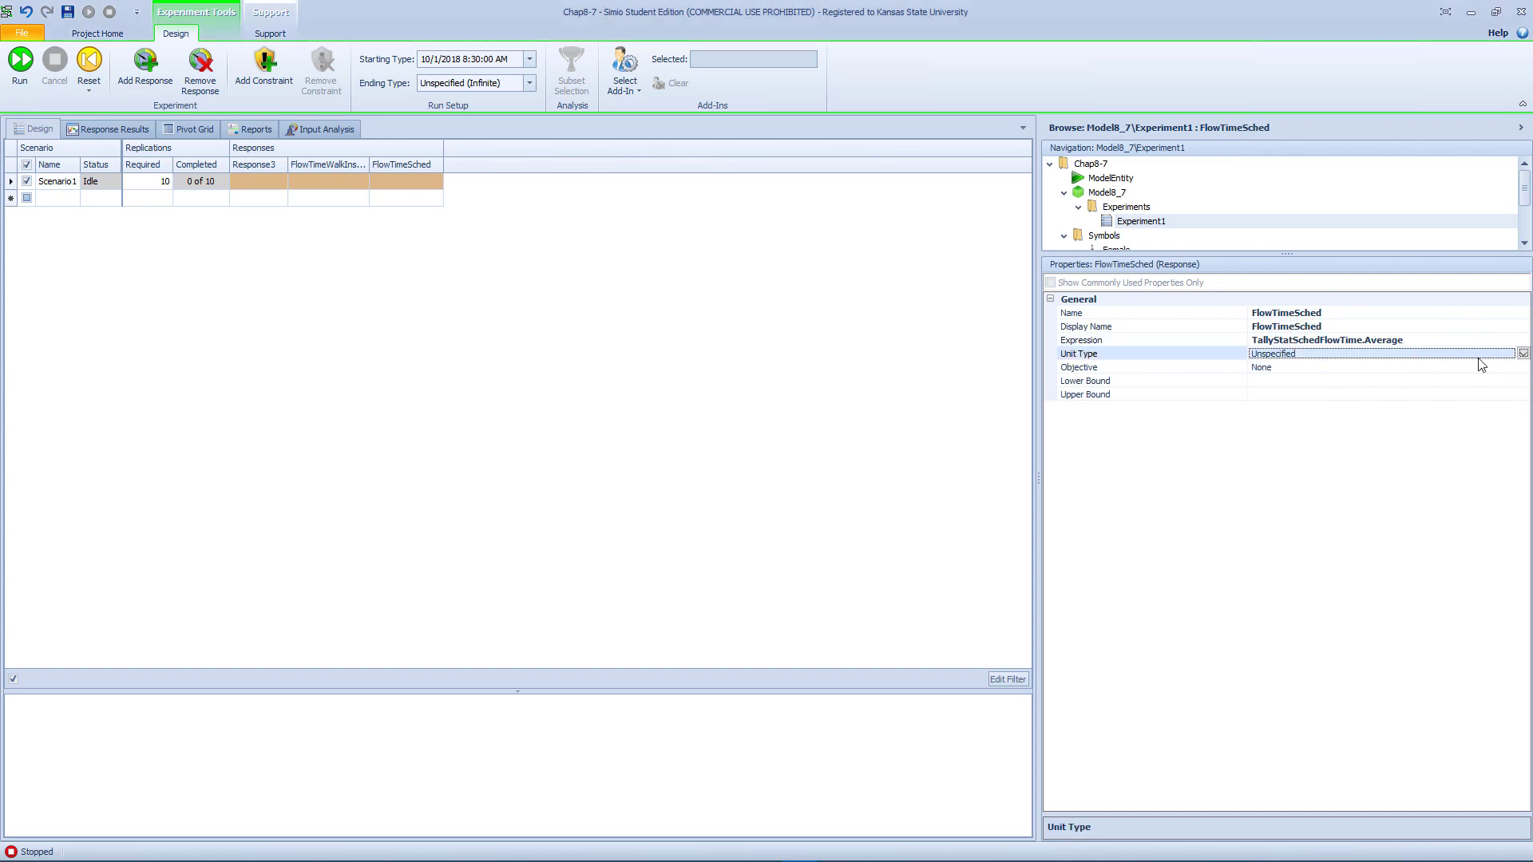
pyautogui.click(1522, 355)
pyautogui.click(1319, 380)
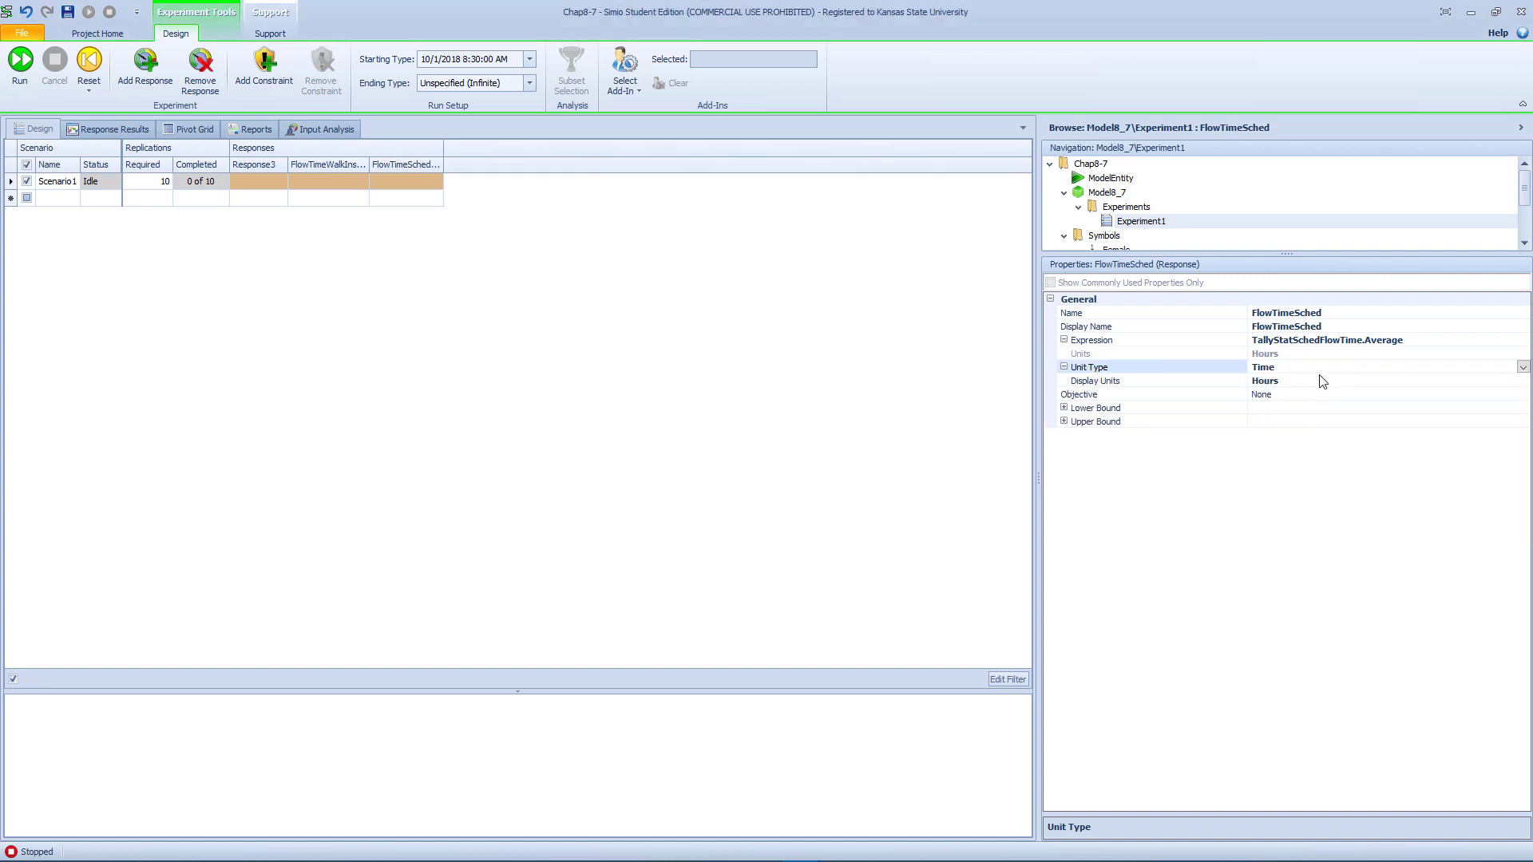
pyautogui.click(1310, 382)
pyautogui.click(1522, 381)
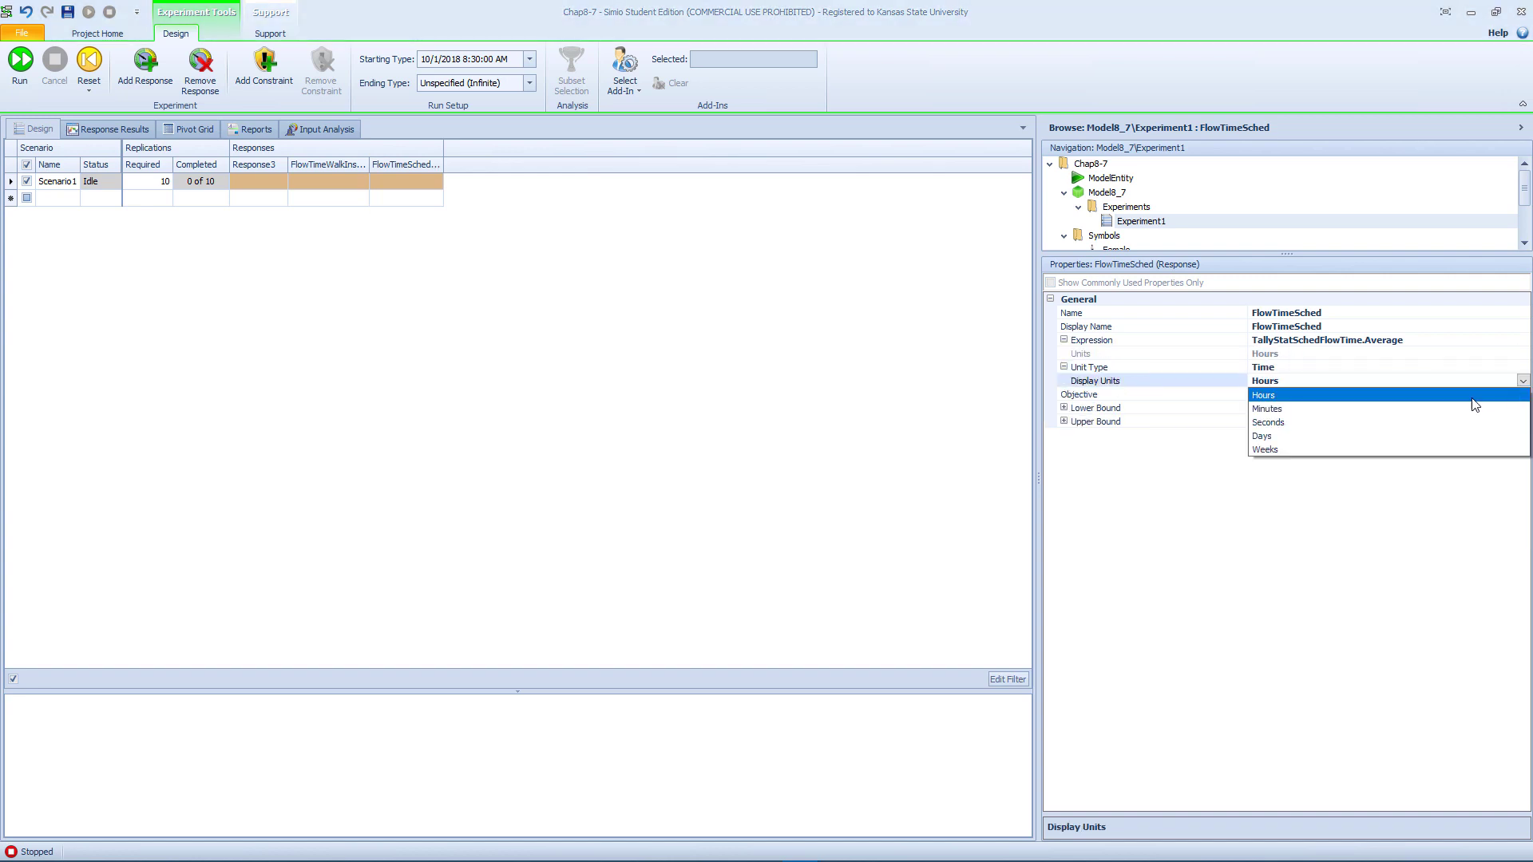
pyautogui.click(1311, 410)
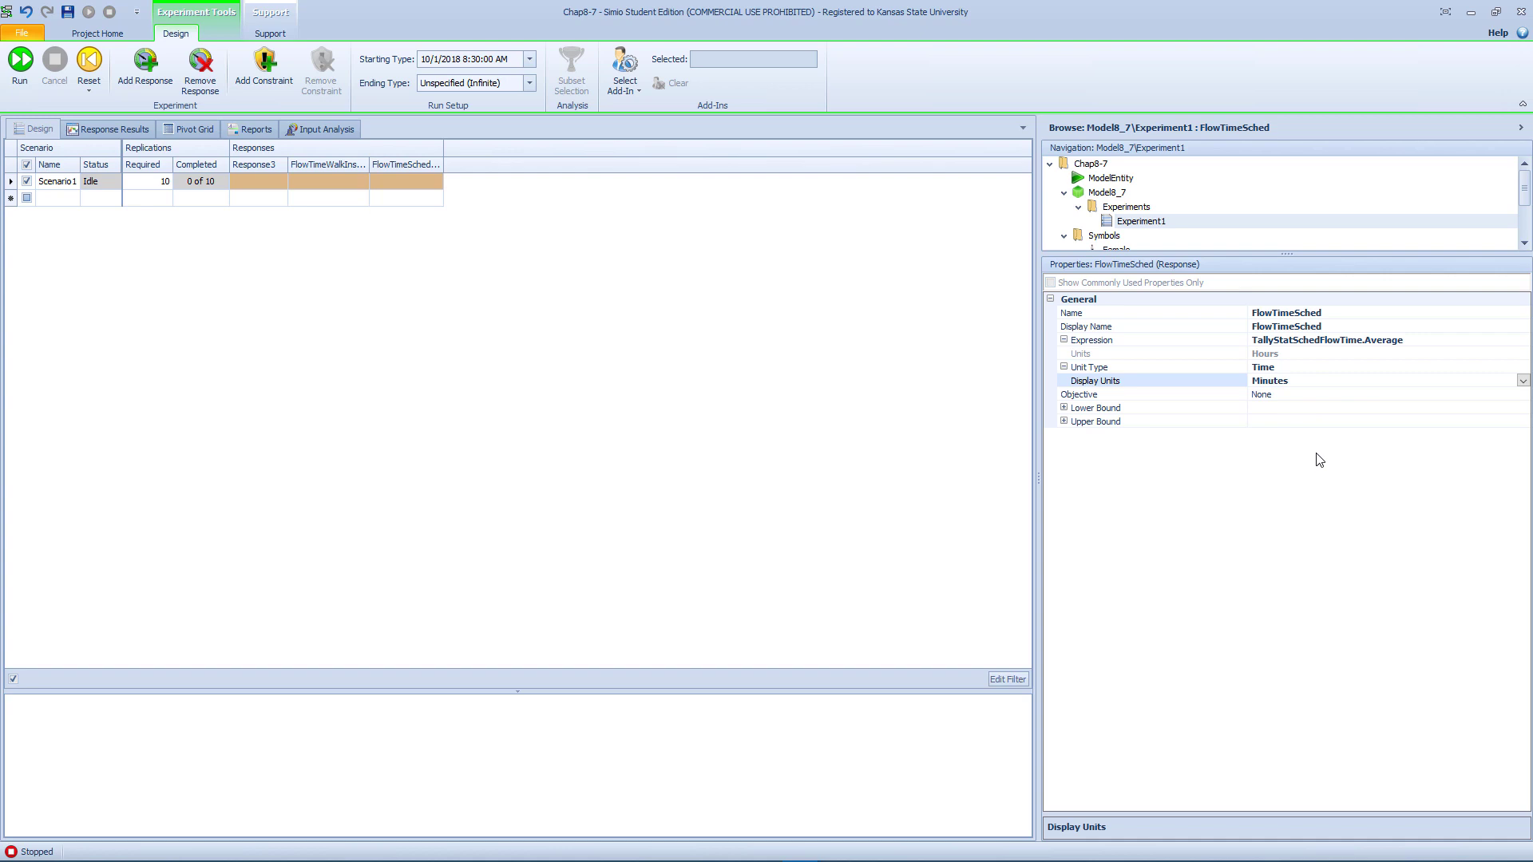
pyautogui.click(525, 329)
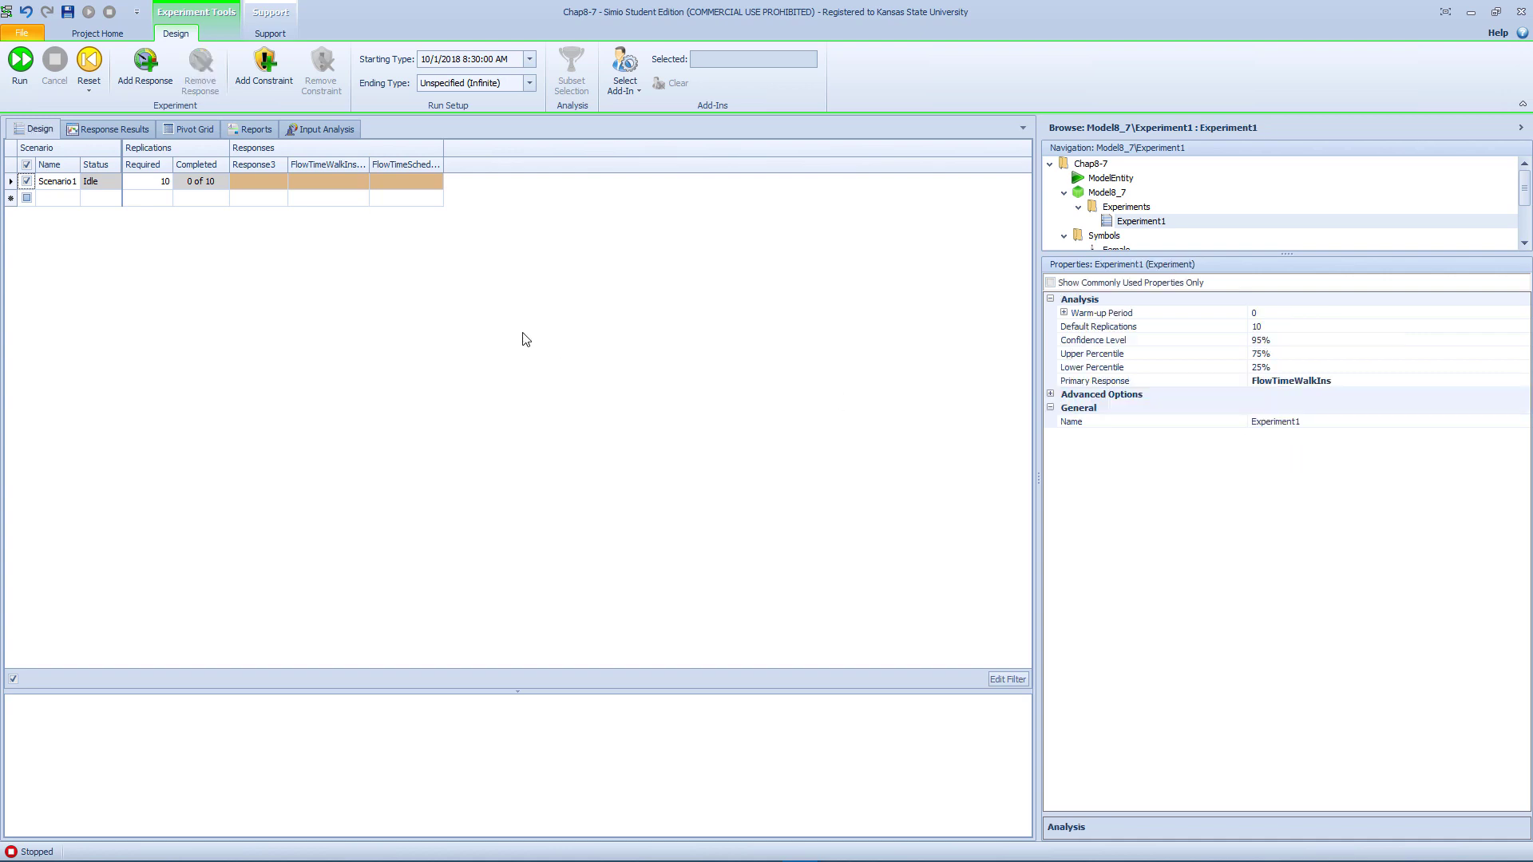
# Rename Response3 of the experiment as OverTime.
pyautogui.click(252, 168)
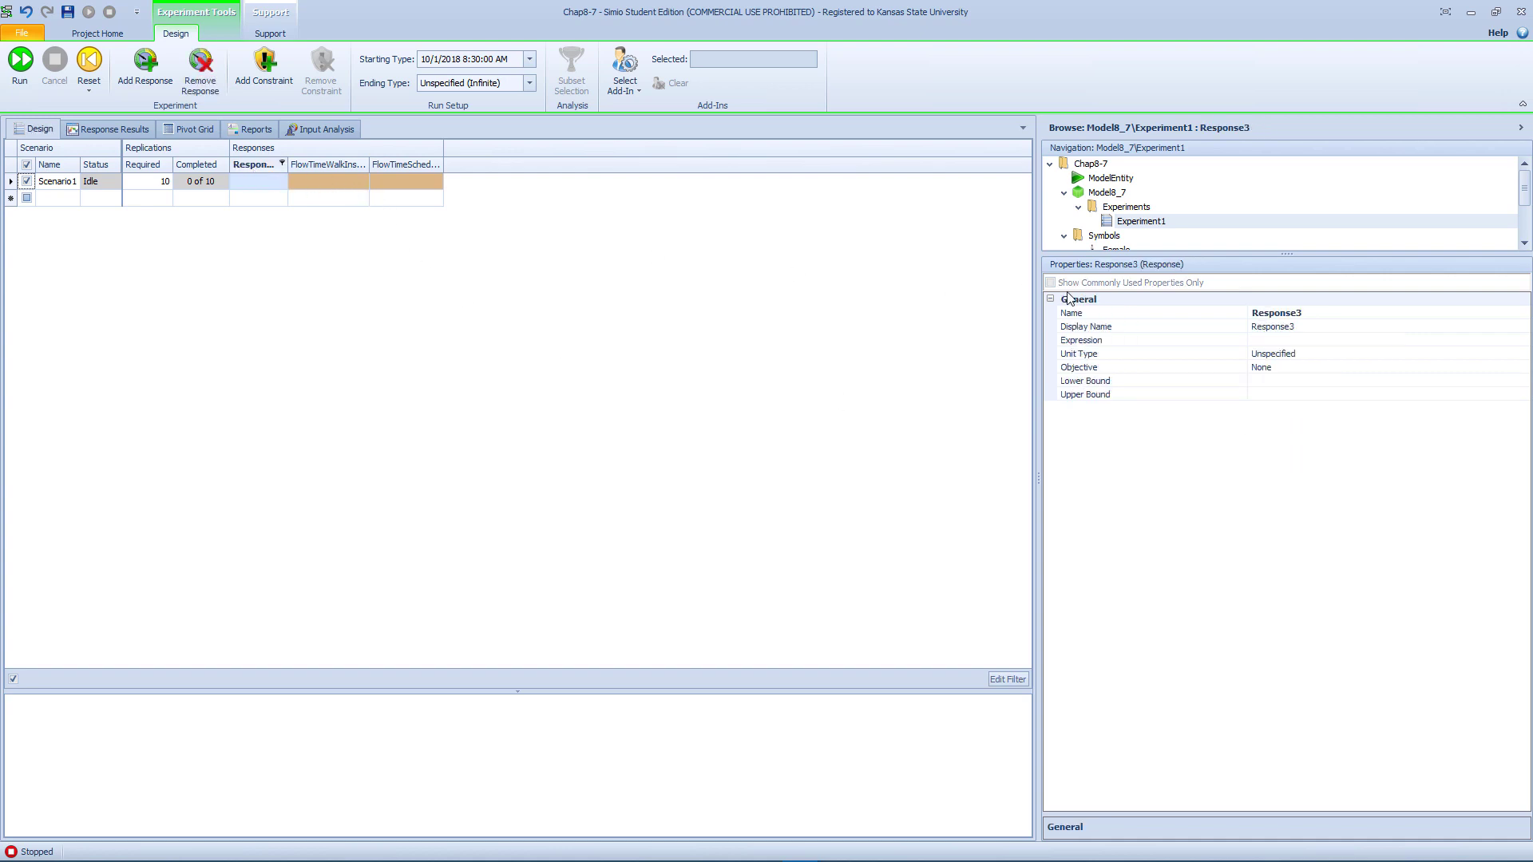
pyautogui.click(1222, 313)
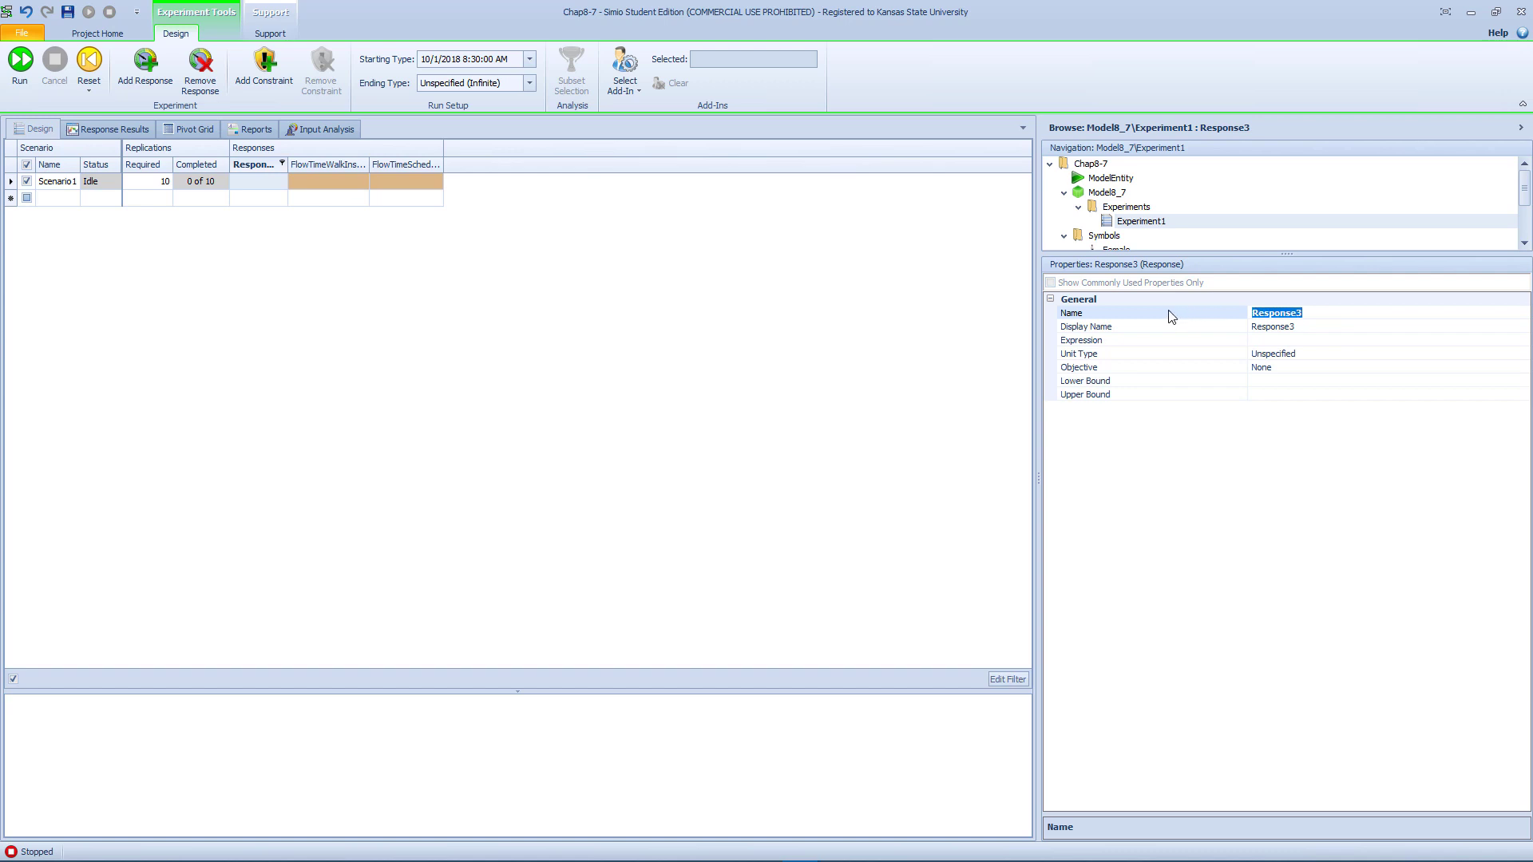
pyautogui.write('0verTime')
pyautogui.press('Return')
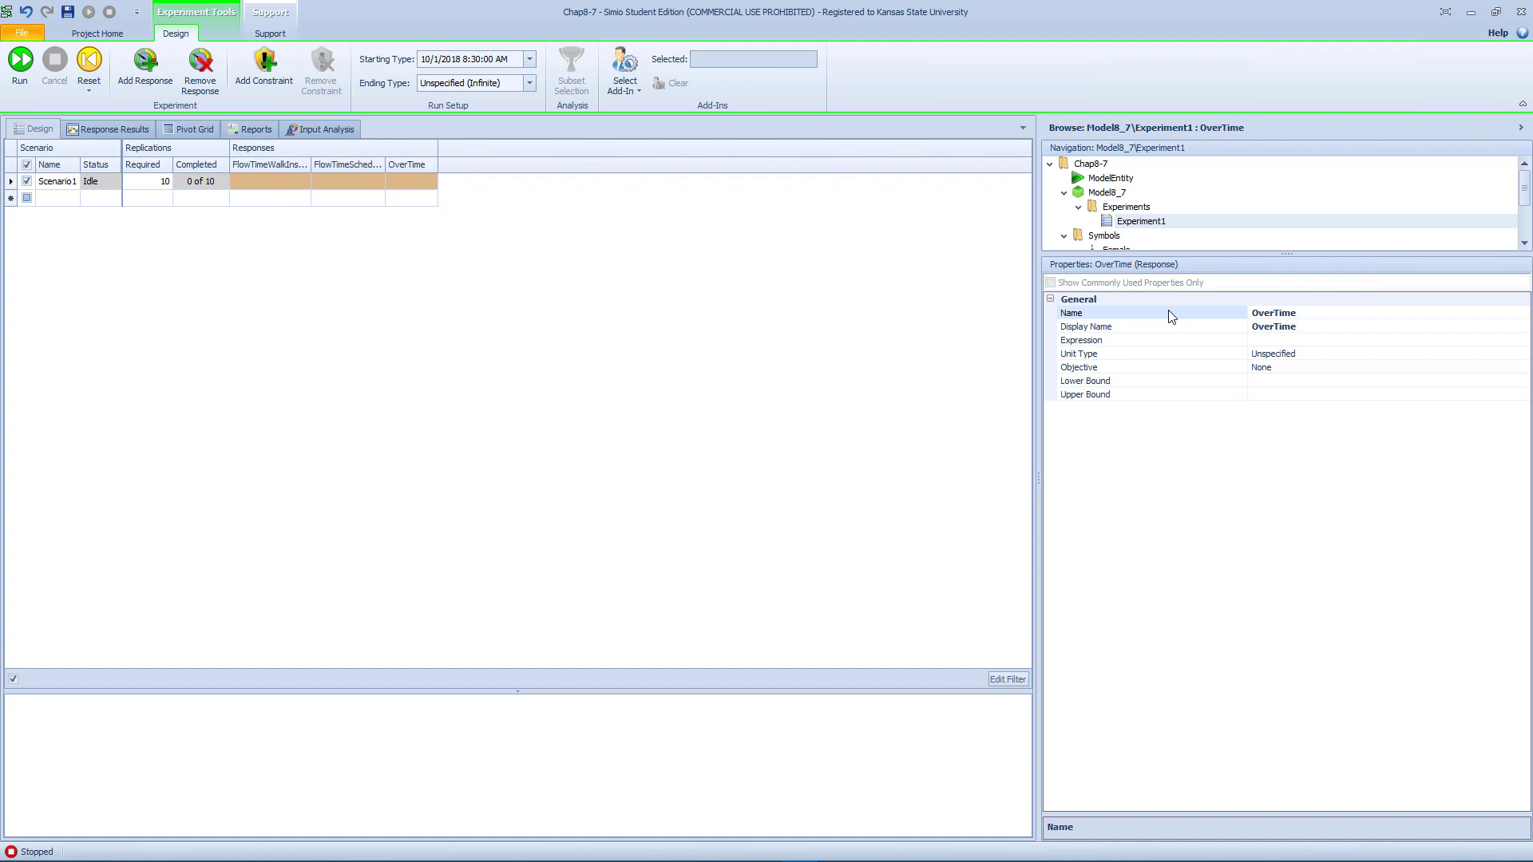
# Set the expression of the OverTime response to TimeAfterClosing.Value.
pyautogui.click(1306, 341)
pyautogui.click(1523, 340)
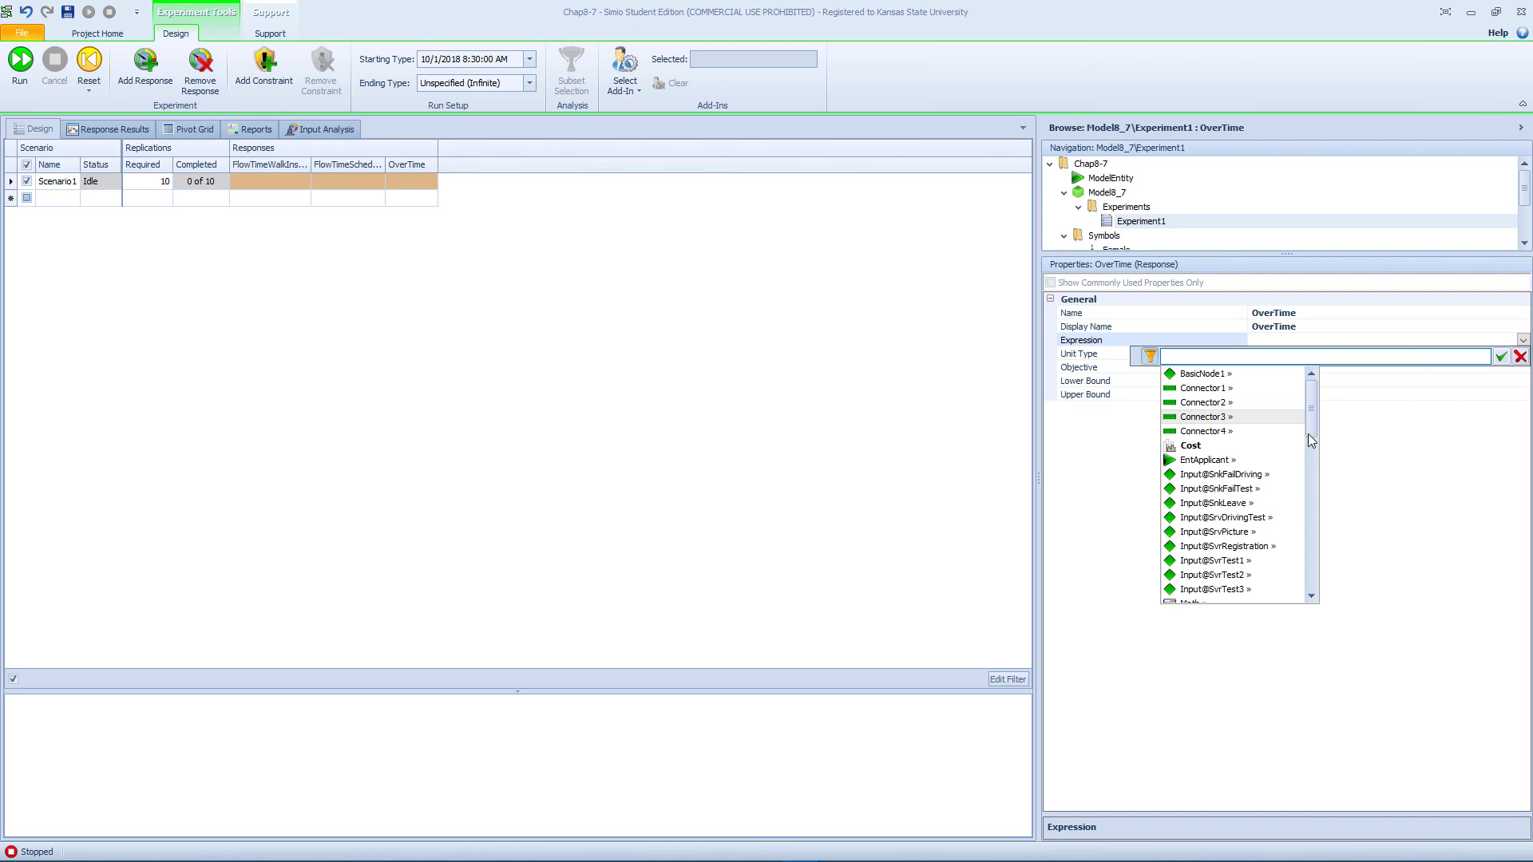
pyautogui.moveTo(1309, 430); pyautogui.dragTo(1321, 588)
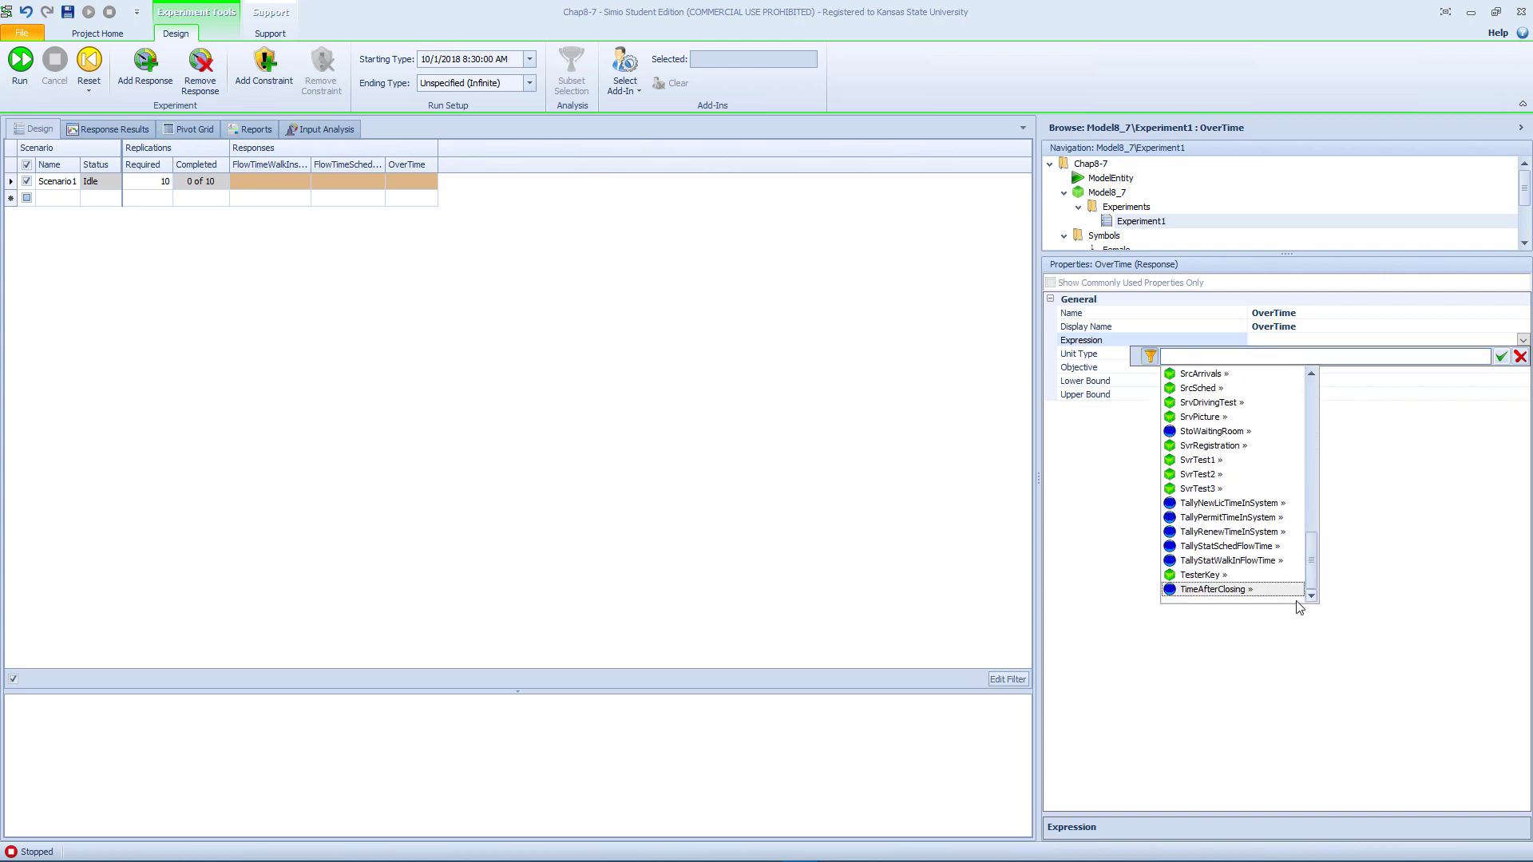
pyautogui.click(1248, 594)
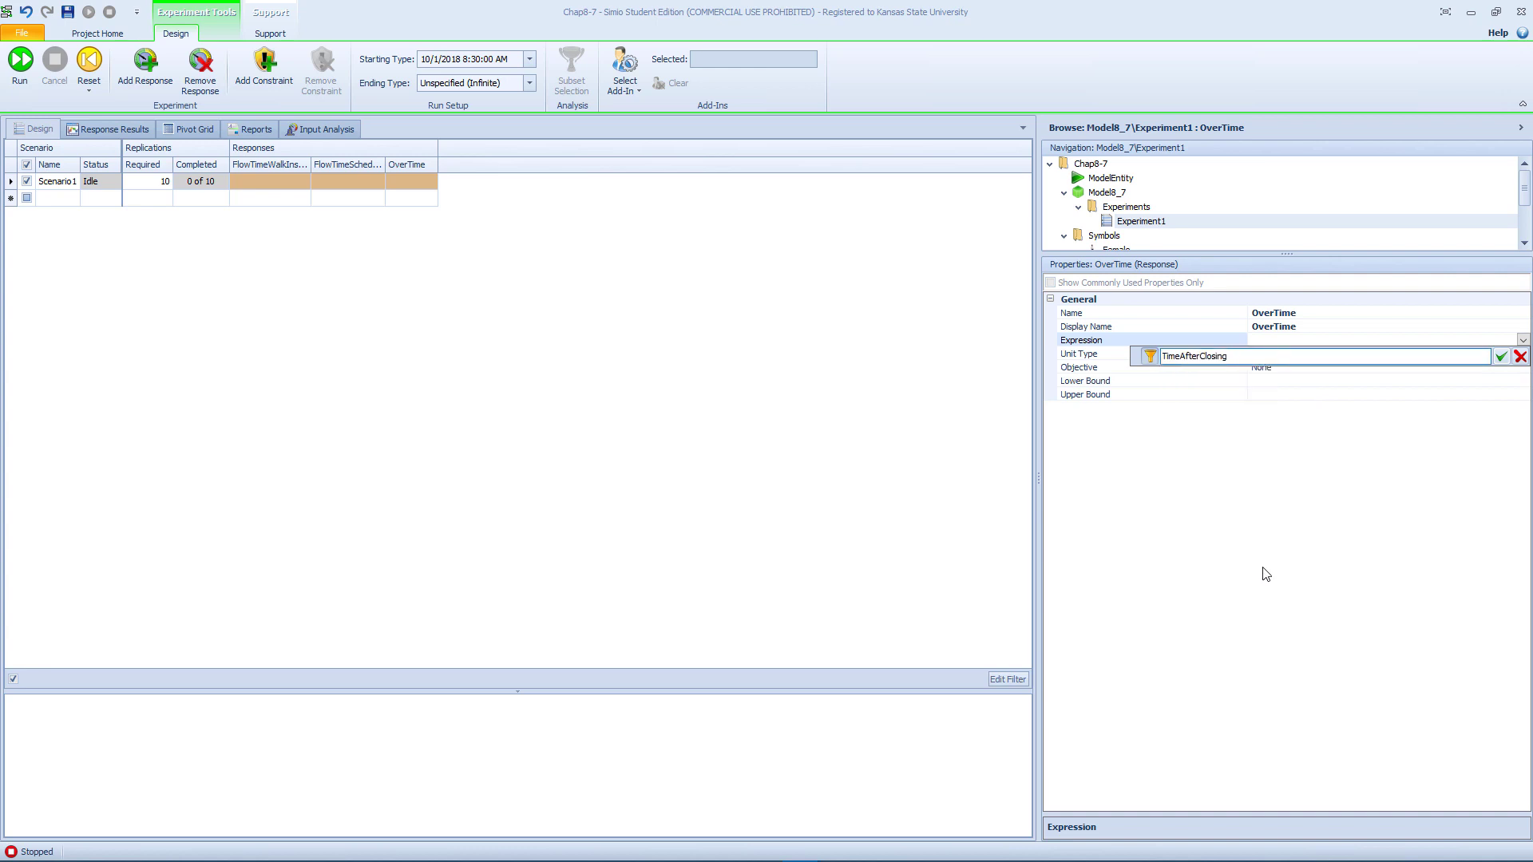
pyautogui.write('.Value')
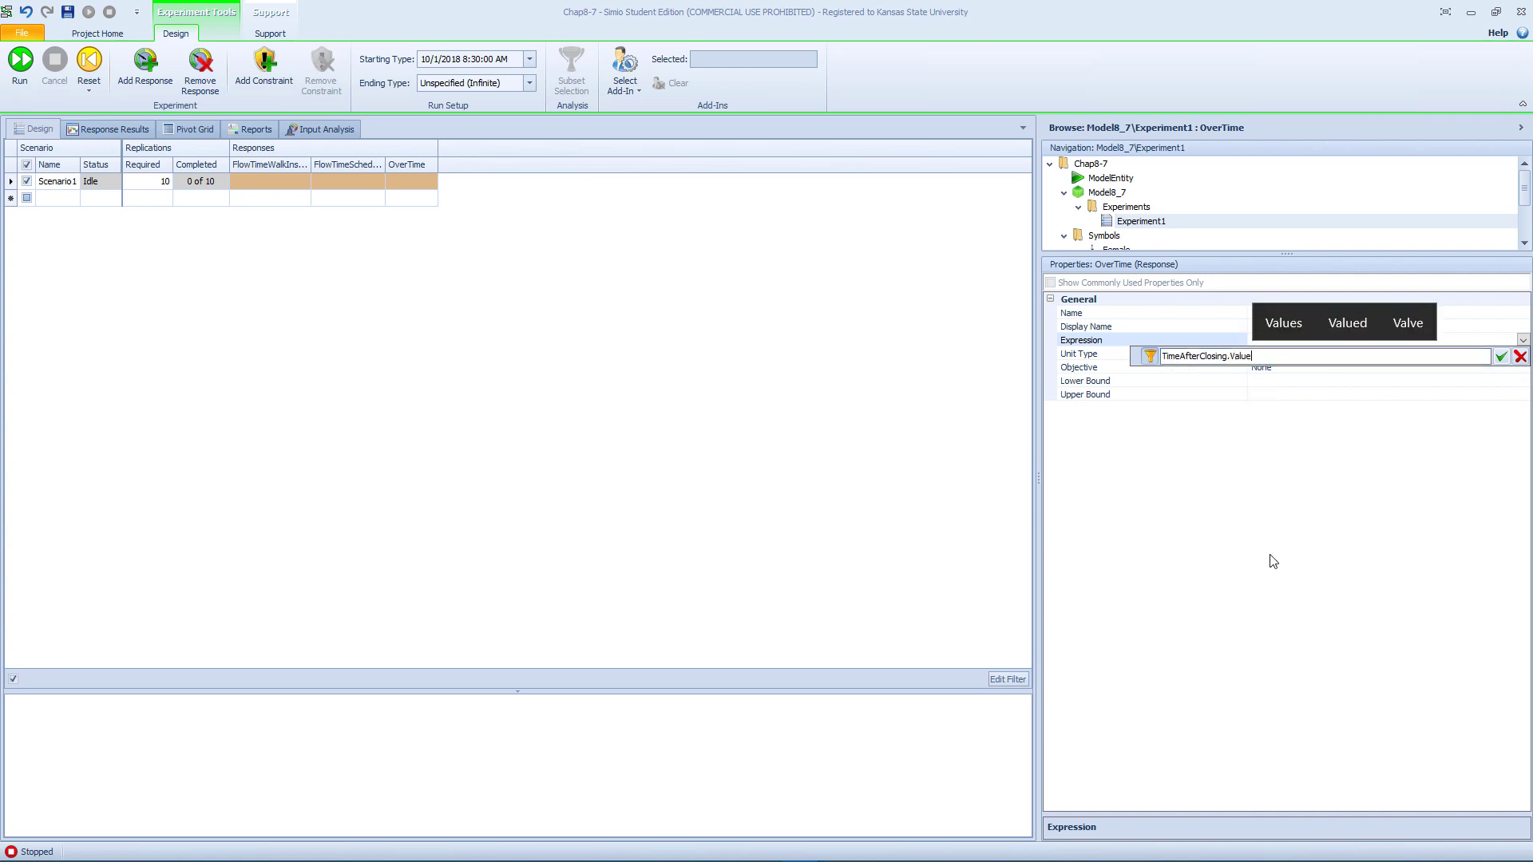
pyautogui.click(1498, 358)
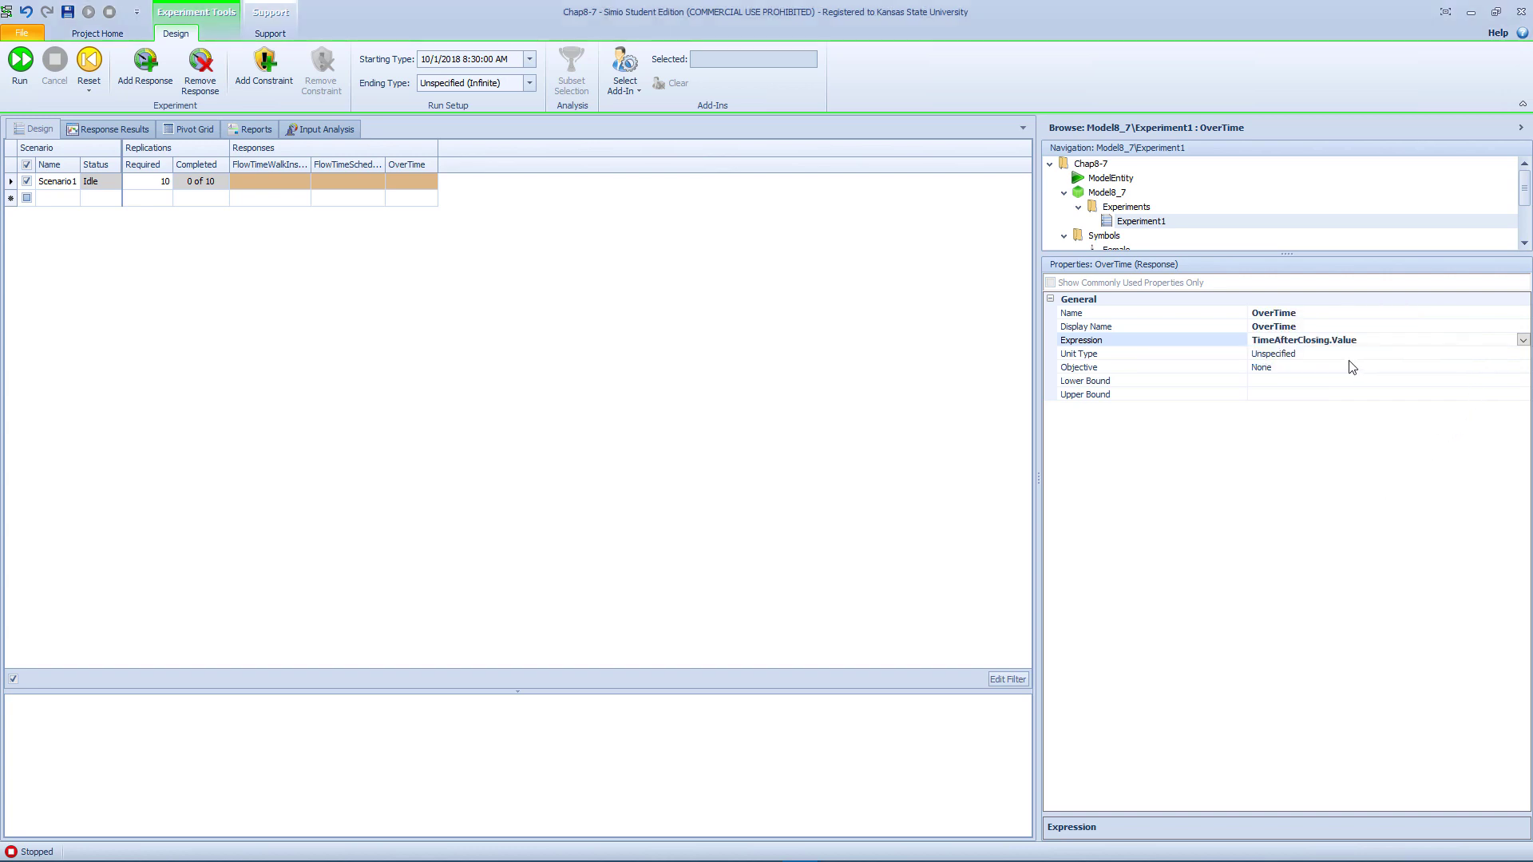
# Set the OverTime response's unit type to Time.
pyautogui.click(1349, 367)
pyautogui.click(1495, 356)
pyautogui.click(1523, 354)
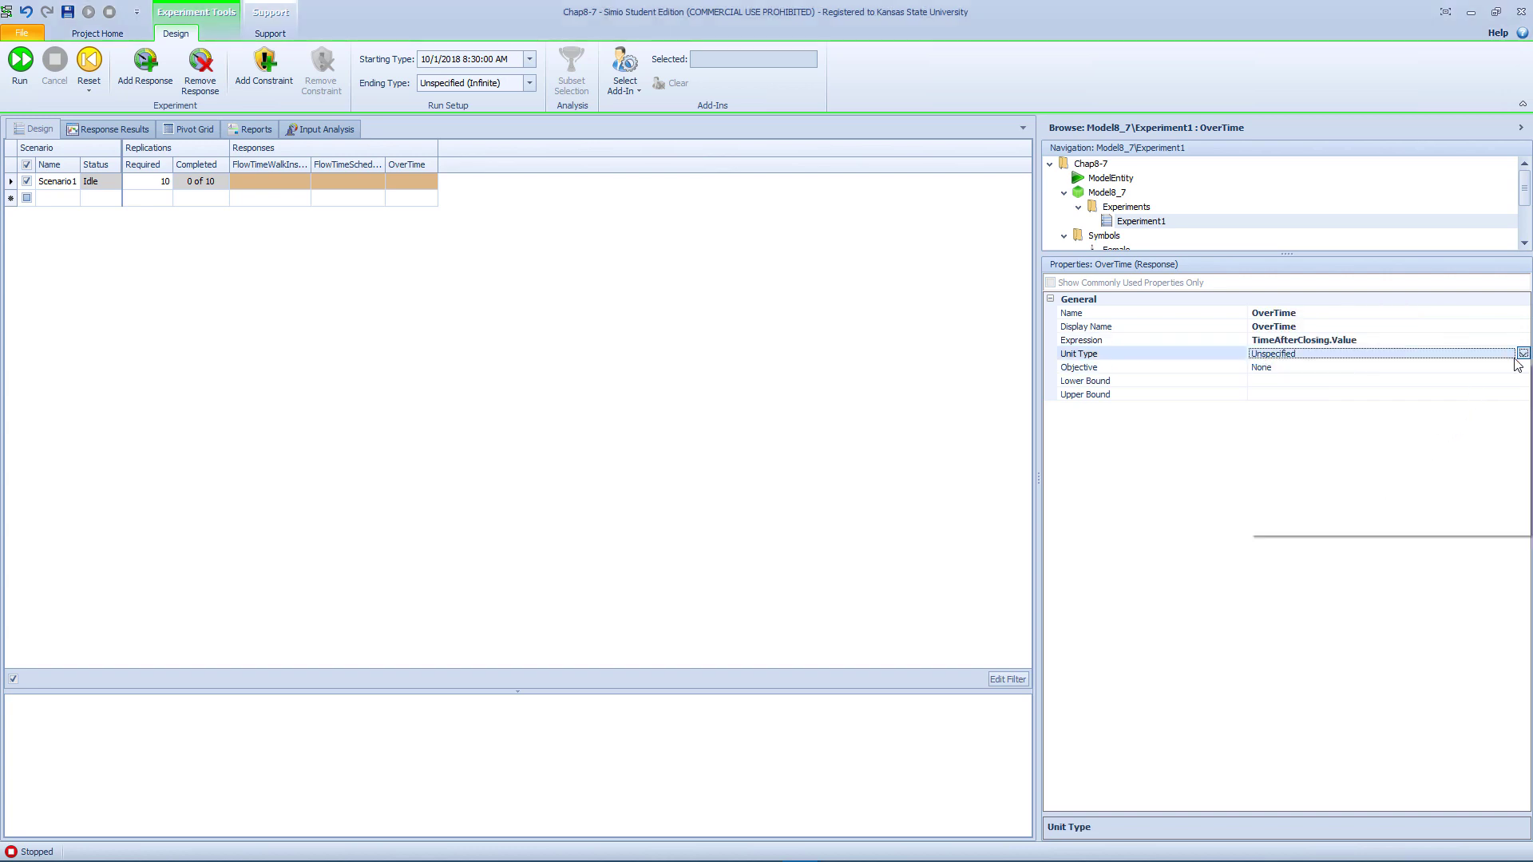
pyautogui.click(1295, 380)
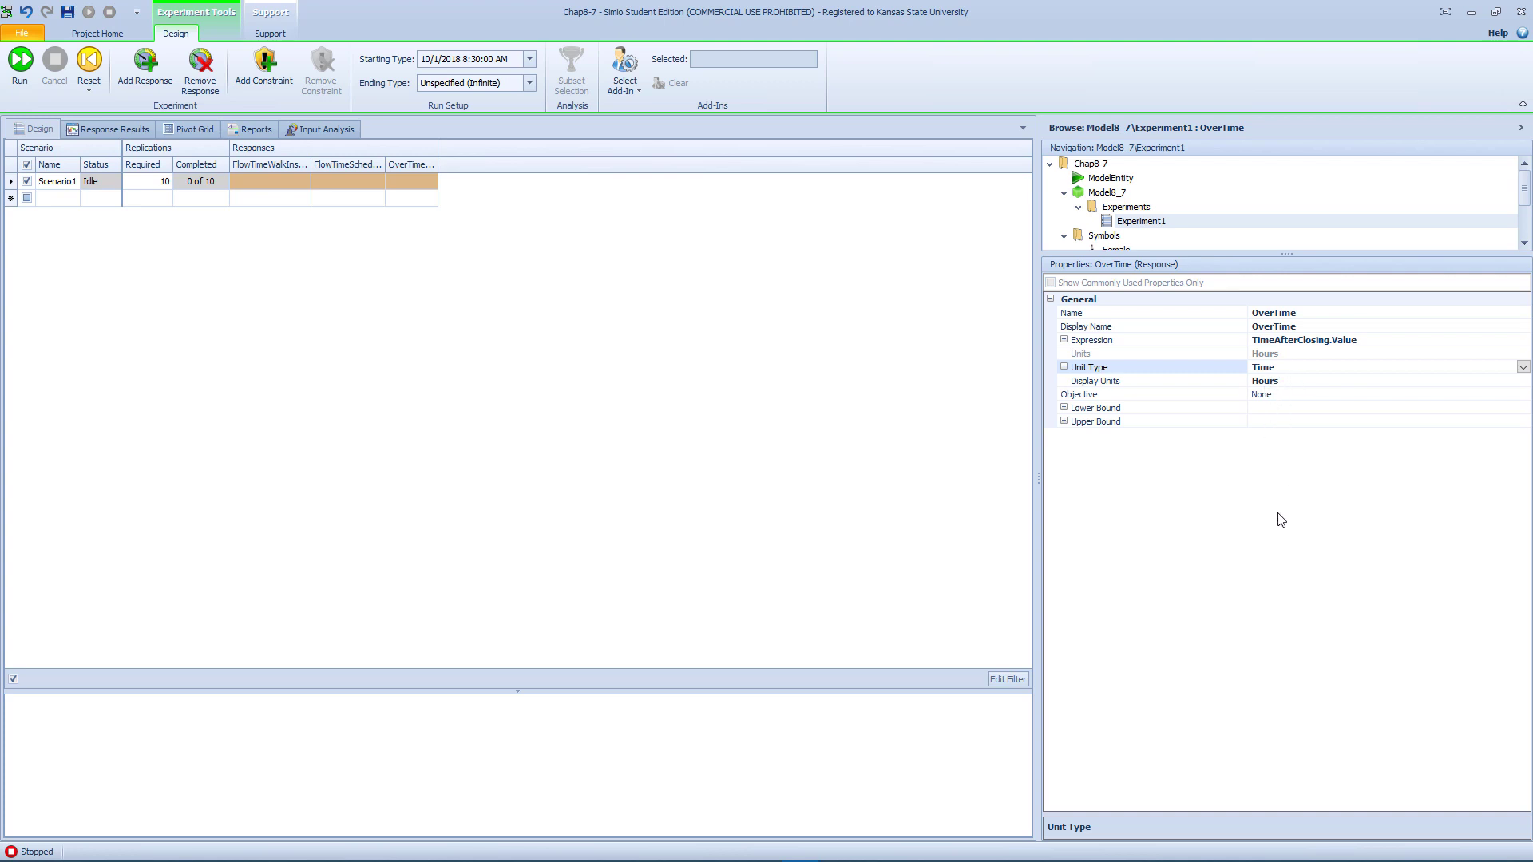
pyautogui.click(713, 347)
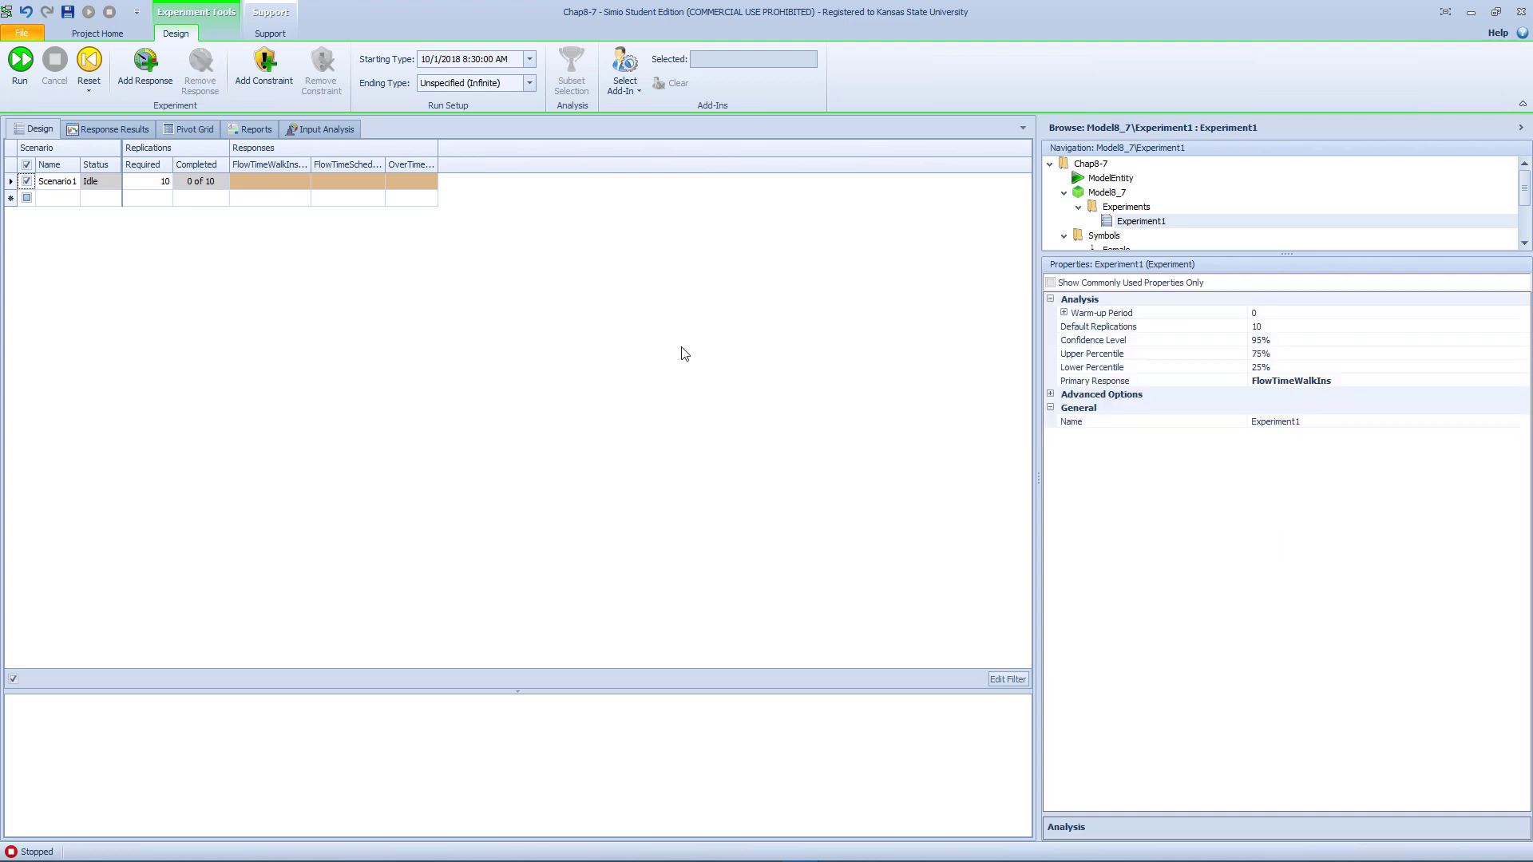
# Set the required replications of Scenario1 to 100 and run the experiment.
pyautogui.click(164, 183)
pyautogui.write('100')
pyautogui.press('Return')
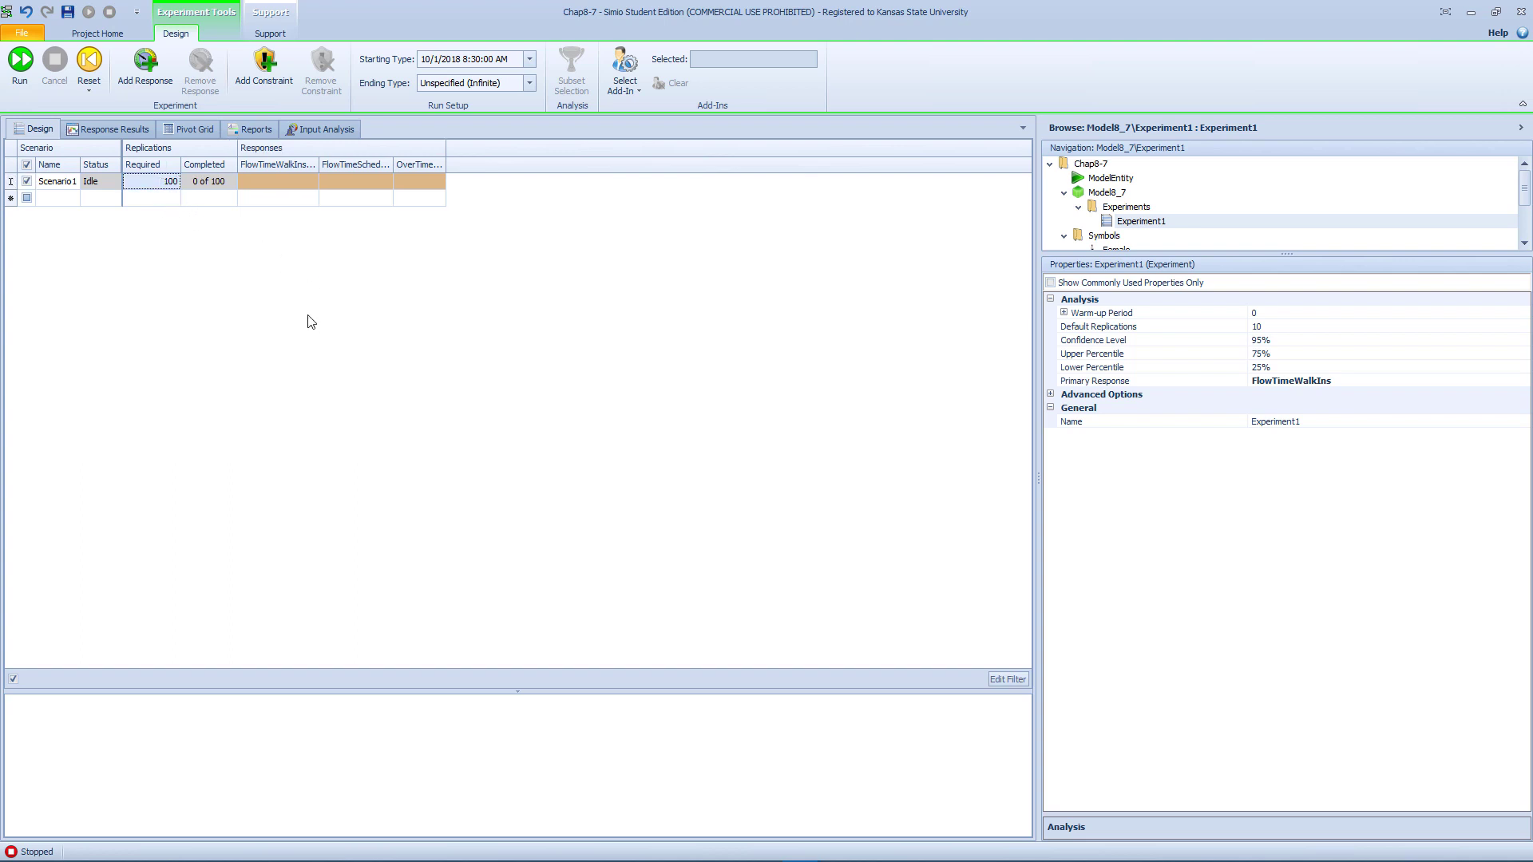
pyautogui.press('F5')
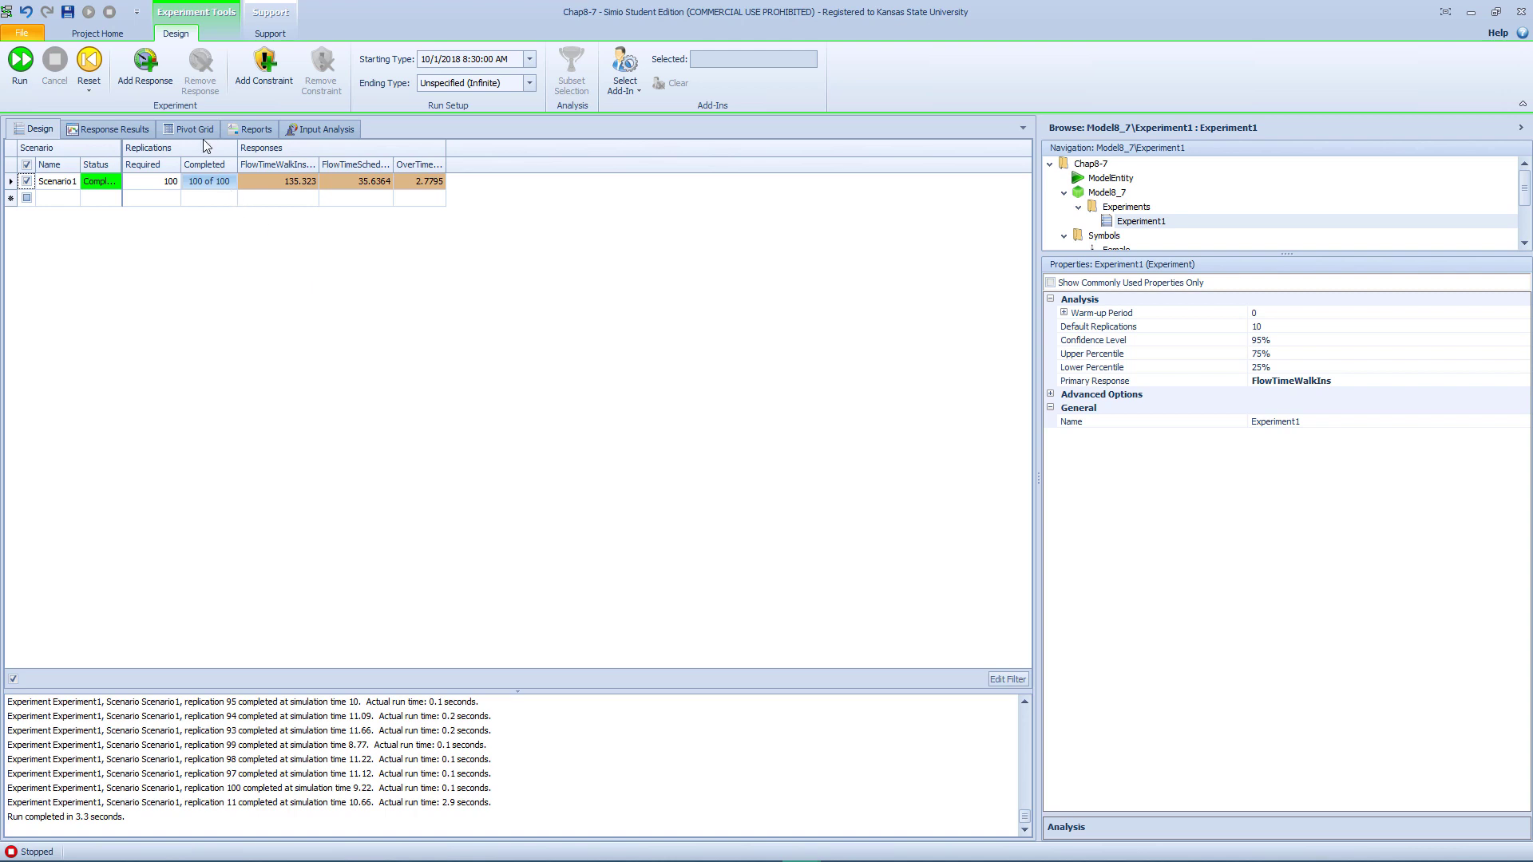
# Open the experiment's response results chart and examine the box plot of the OverTime response.
pyautogui.click(122, 129)
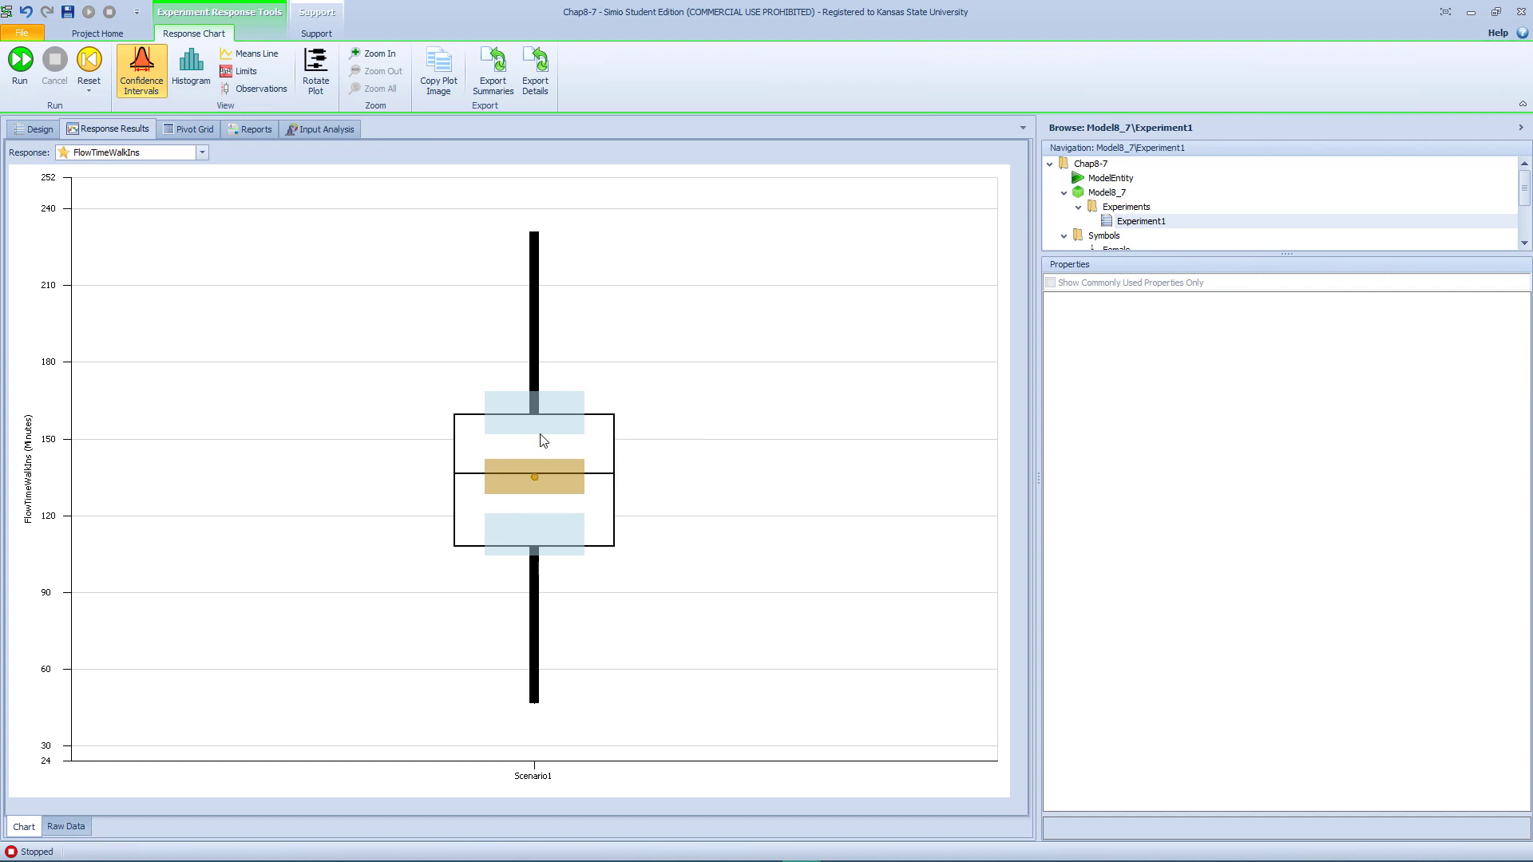
pyautogui.click(202, 153)
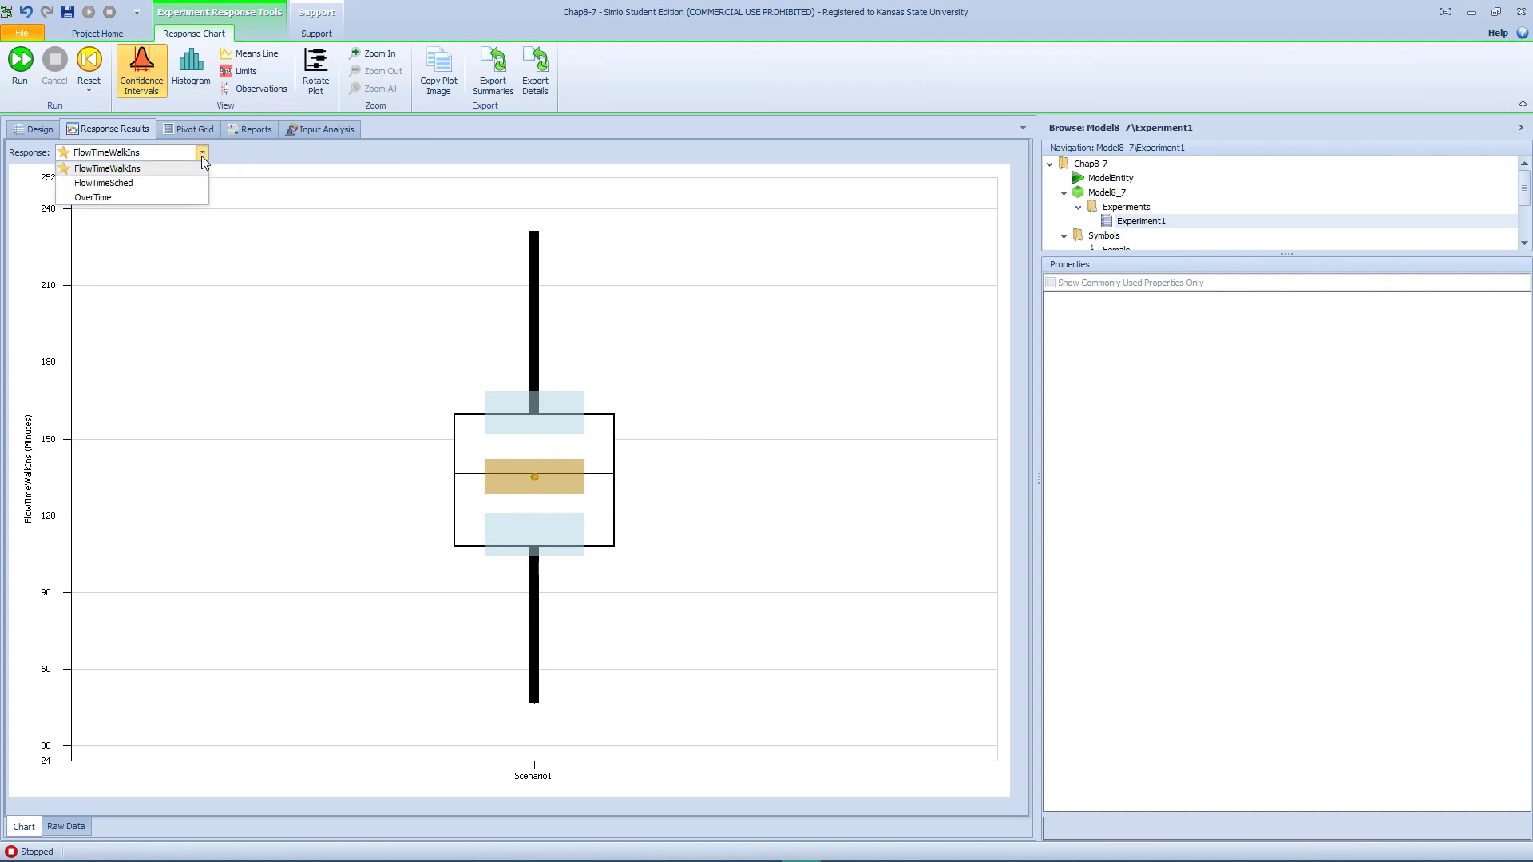
pyautogui.click(165, 196)
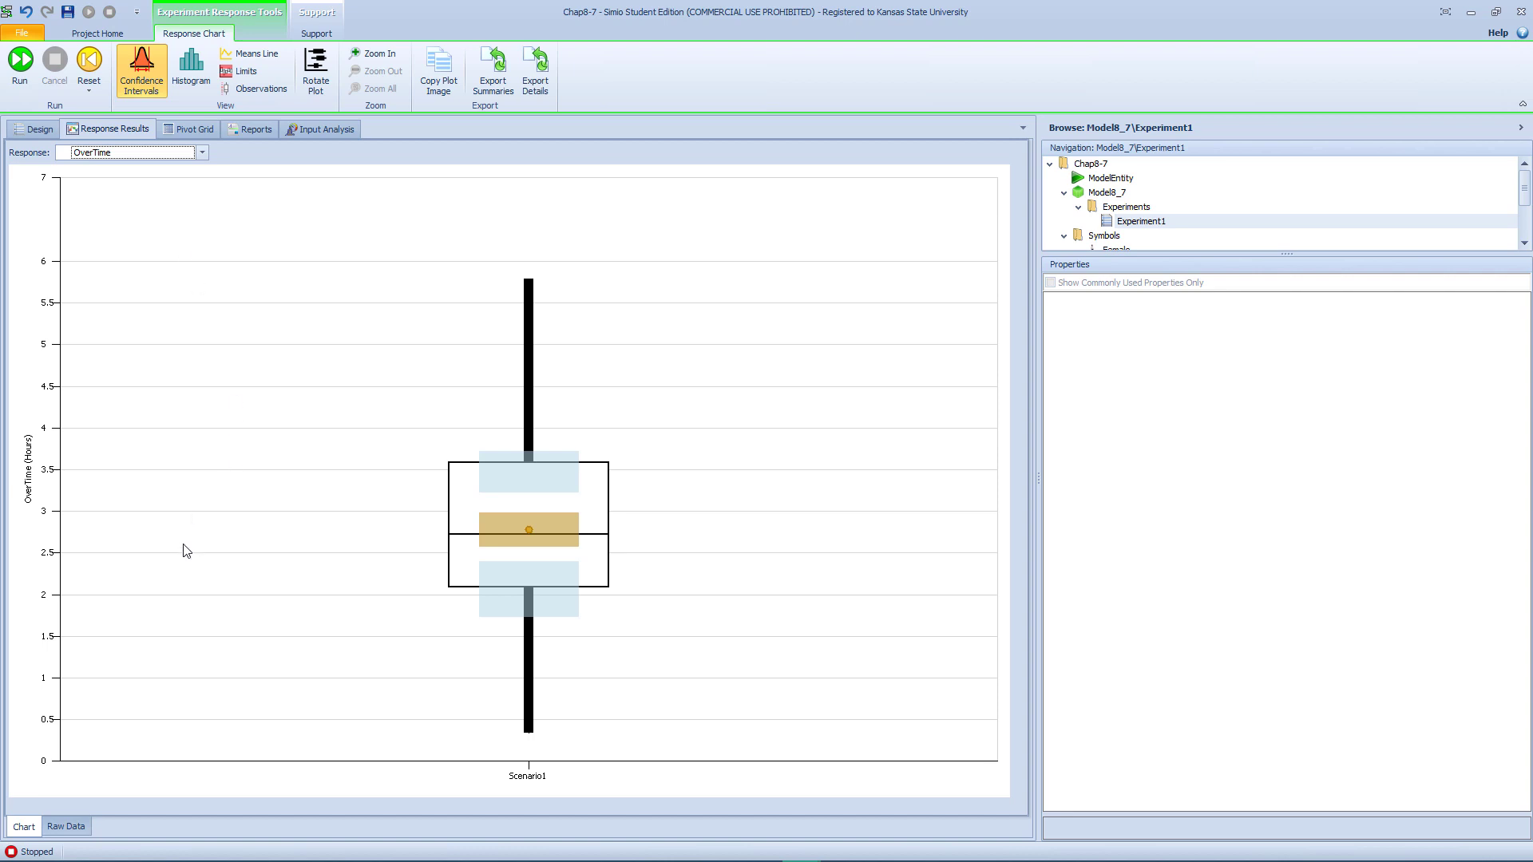
pyautogui.moveTo(530, 532)
pyautogui.moveTo(534, 740)
# Turn on the histogram, observations, limits and means line in the OverTime response chart.
pyautogui.click(190, 68)
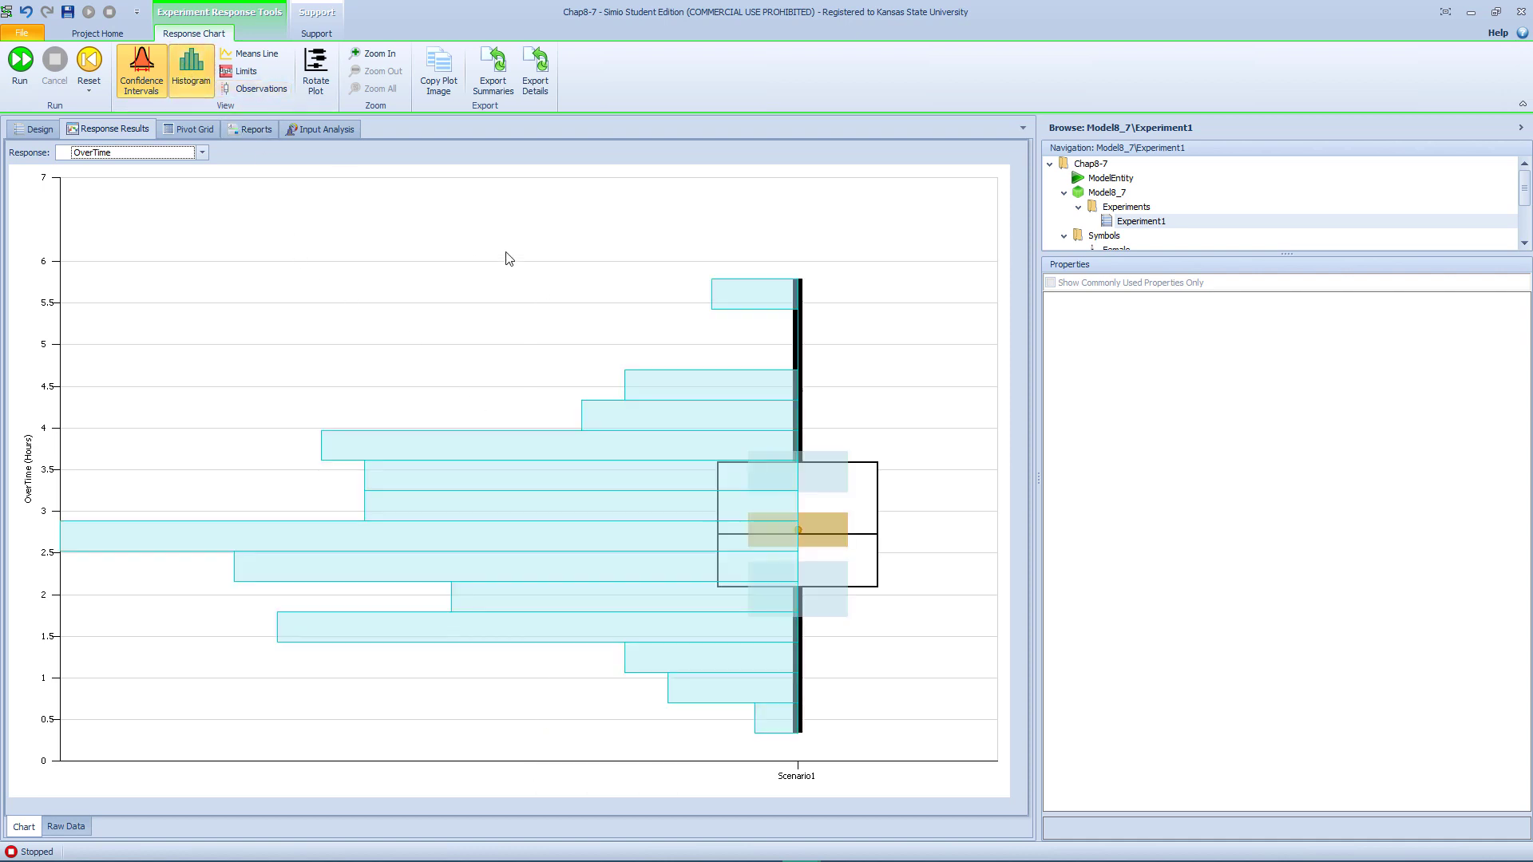
pyautogui.click(262, 88)
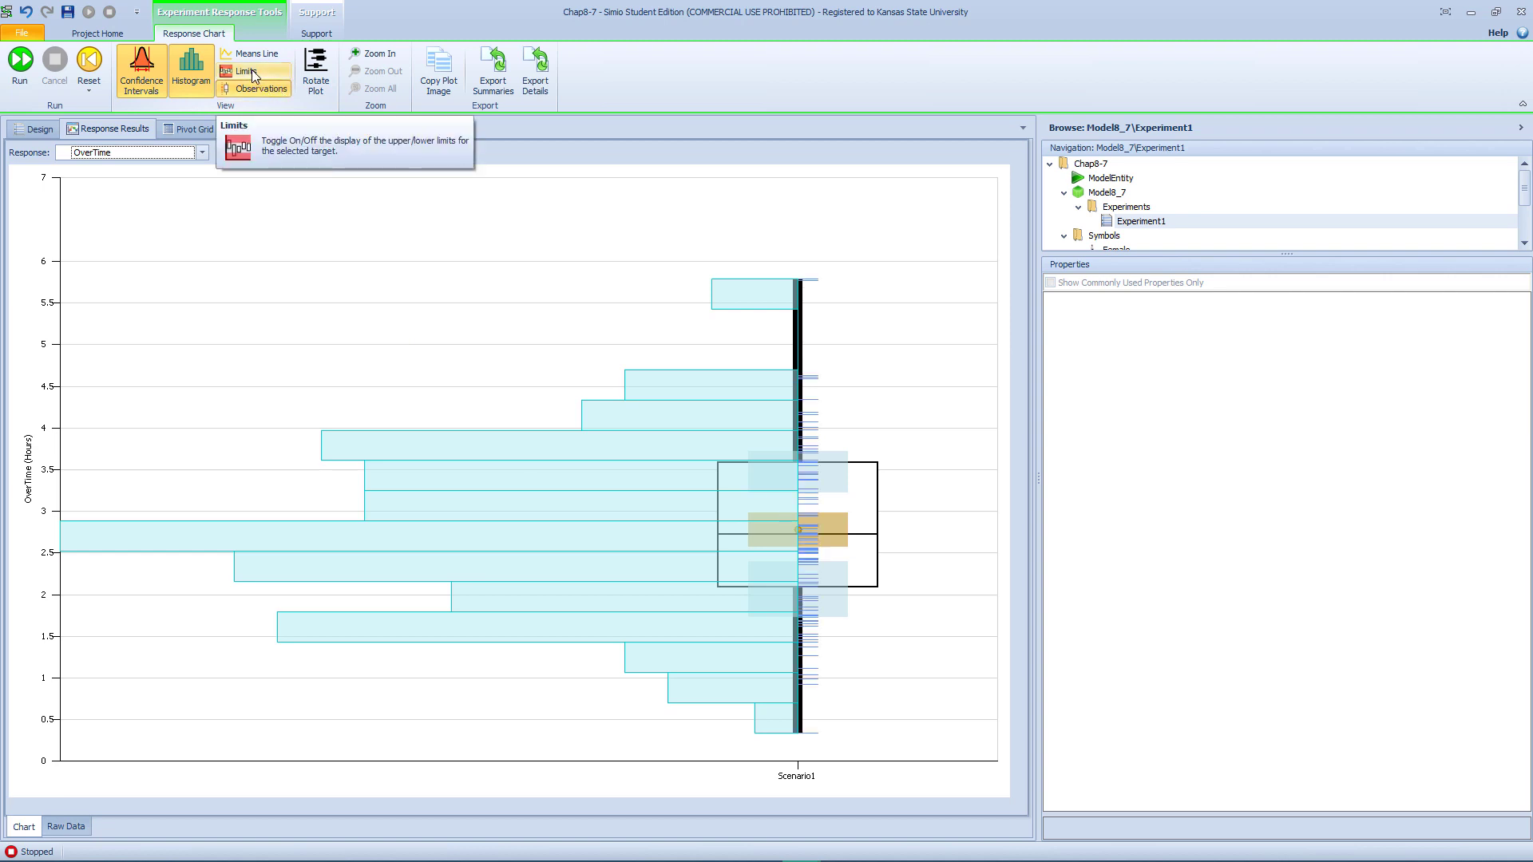
pyautogui.click(252, 70)
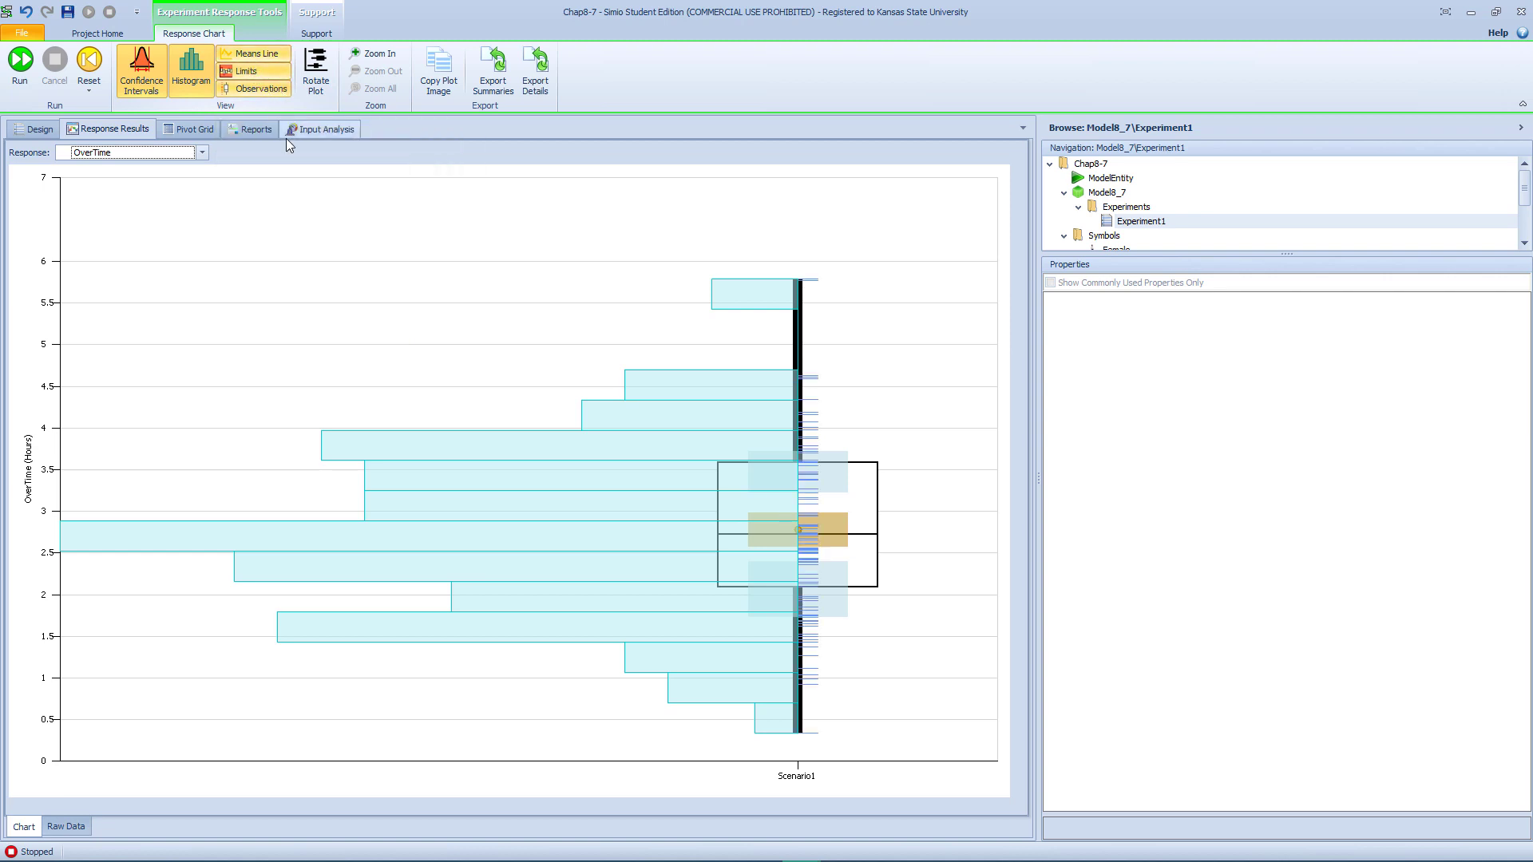
# View the response chart for FlowTimeWalkIns and for FlowTimeSched.
pyautogui.click(187, 152)
pyautogui.click(162, 169)
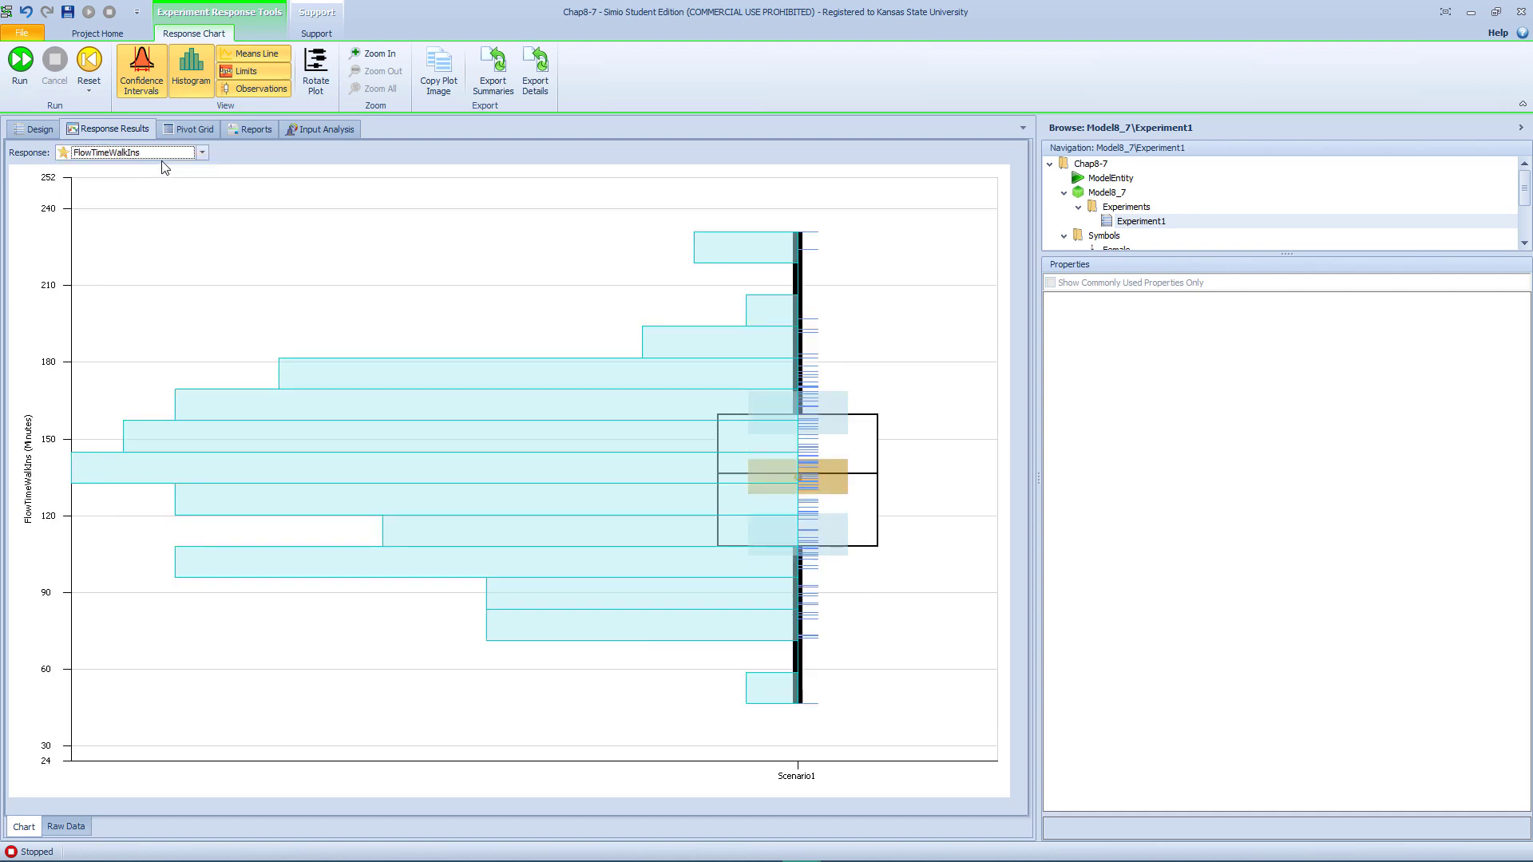
pyautogui.click(159, 154)
pyautogui.click(137, 189)
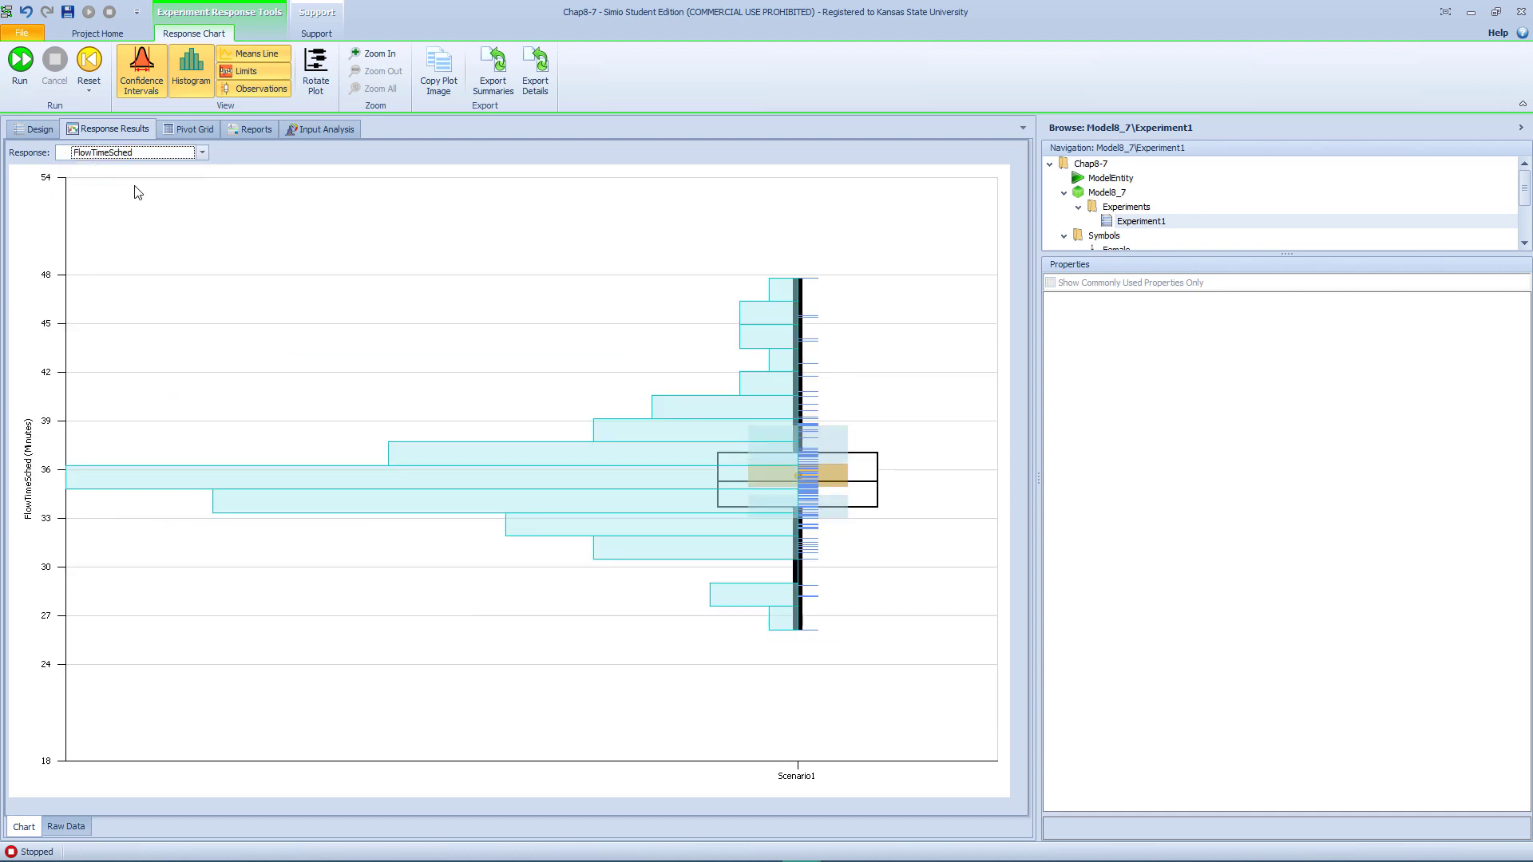
# View the experiment's Scenario1 statistics in the pivot grid.
pyautogui.click(189, 132)
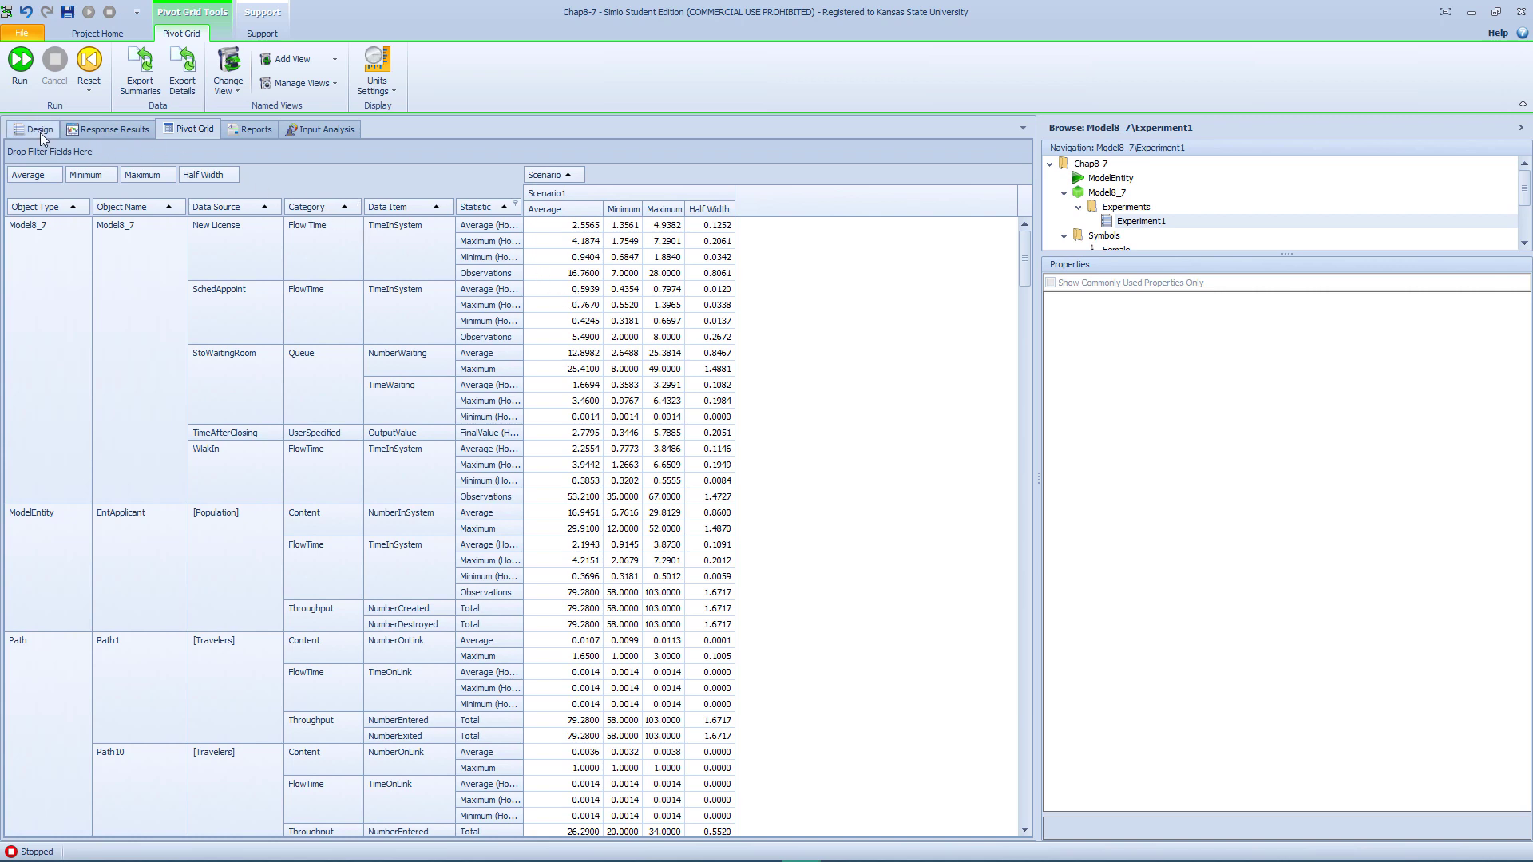
# Review the properties of the SrcArrivals source and the SnkFailDriving, SnkLeave and SnkFailTest sinks in the Model8_7 facility.
pyautogui.click(1081, 195)
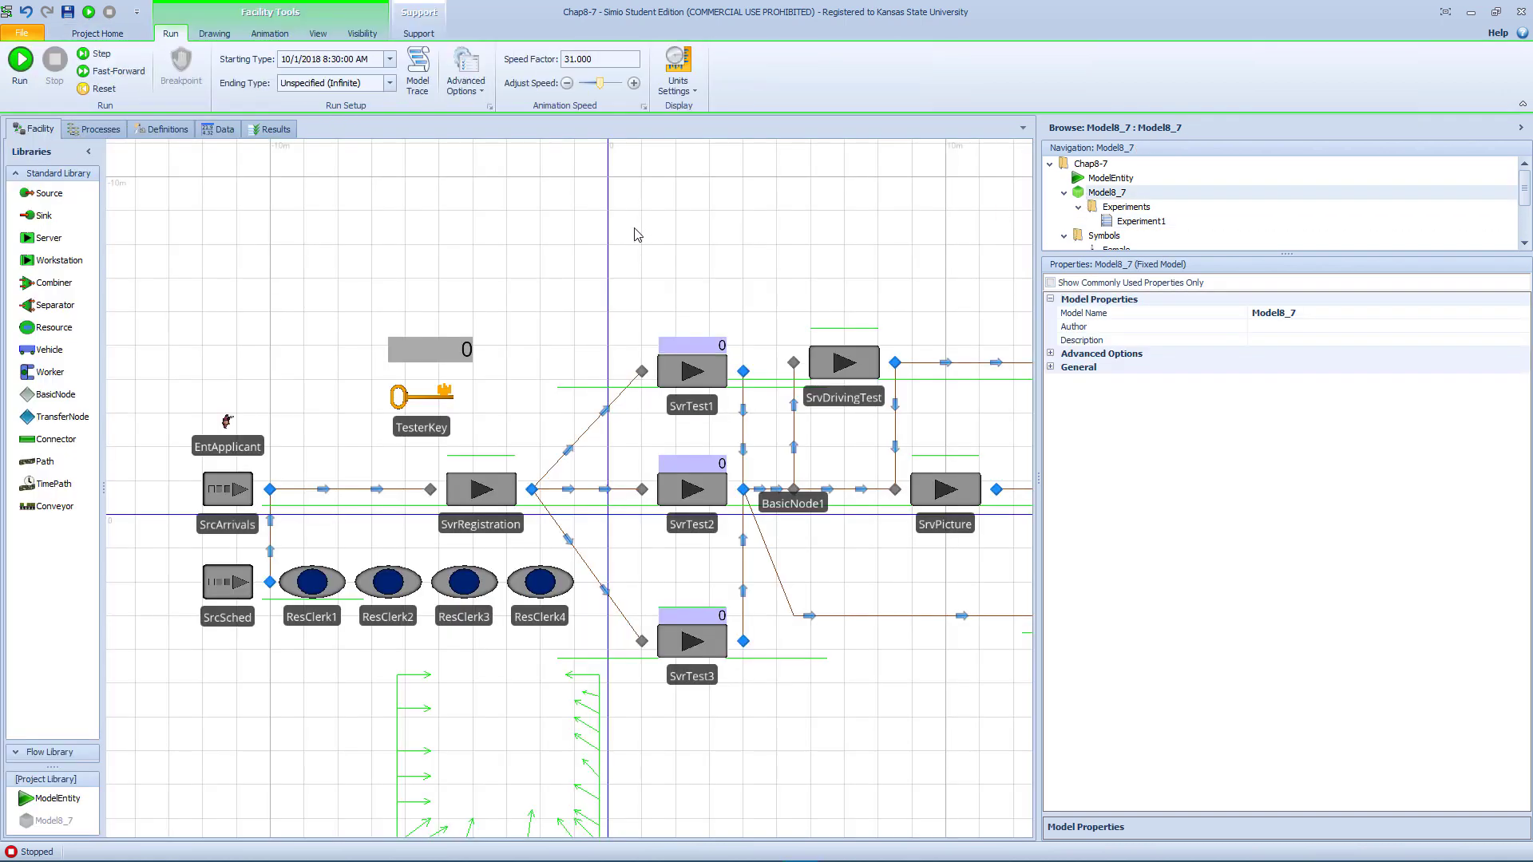
pyautogui.click(239, 489)
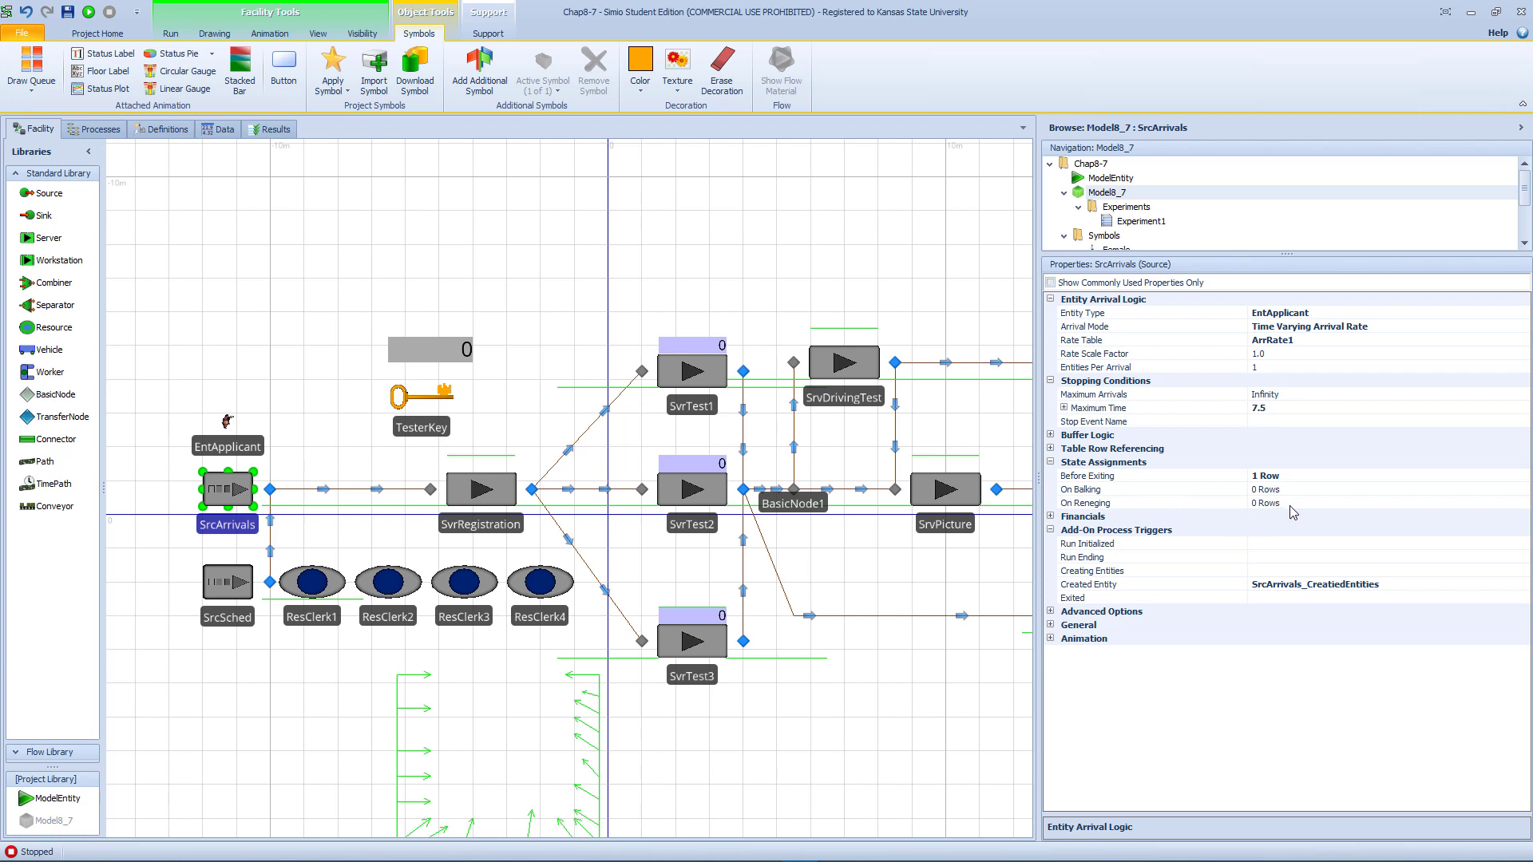
pyautogui.moveTo(669, 261); pyautogui.dragTo(361, 274)
pyautogui.click(773, 382)
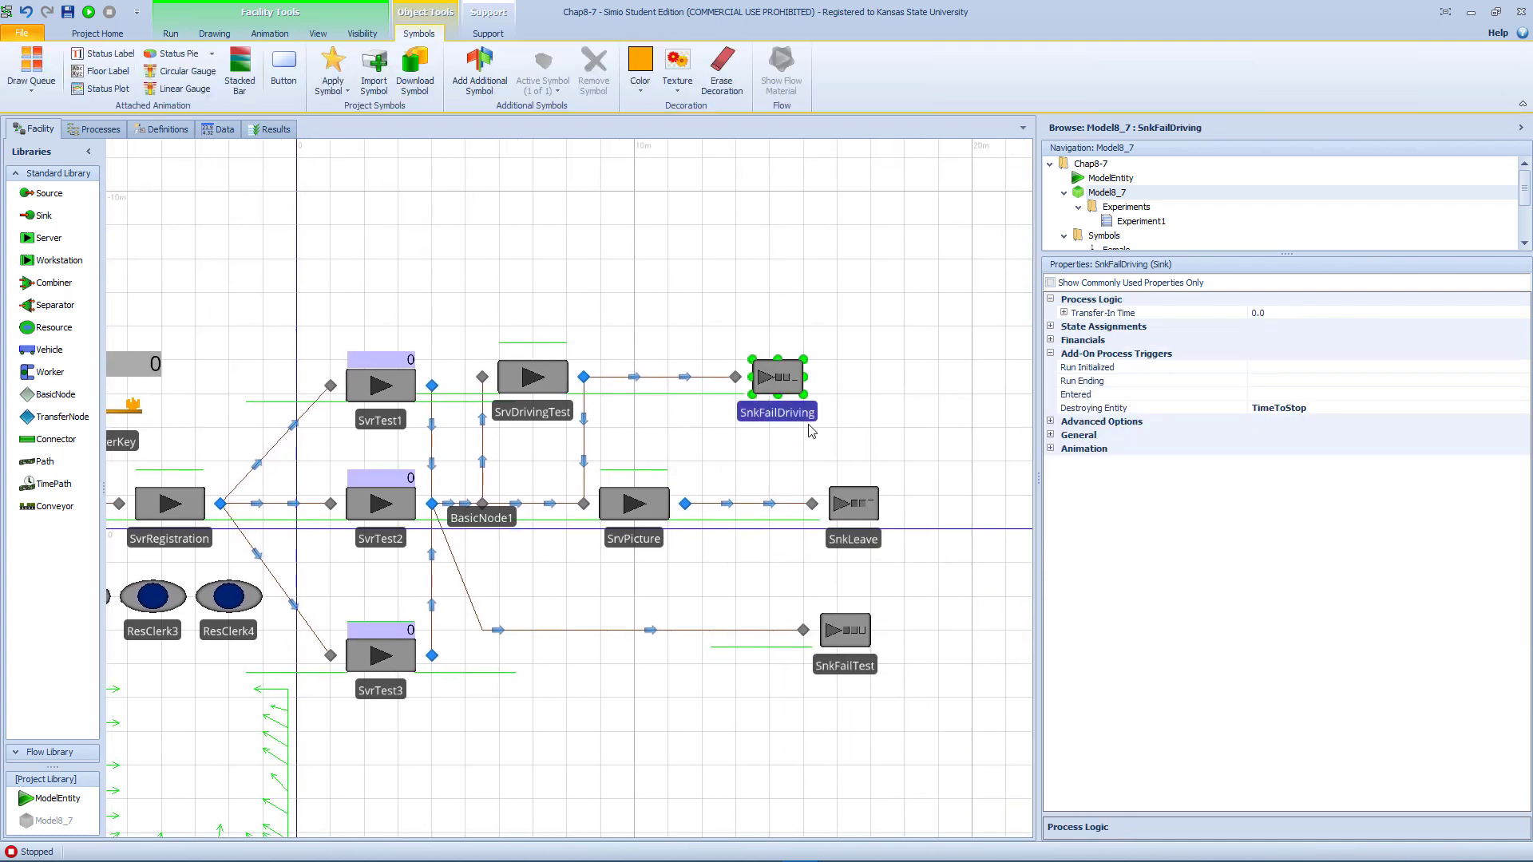
pyautogui.click(854, 499)
pyautogui.click(846, 630)
# Examine the full condition of the Decide step and the EndRun step in the model's TimeToStop process.
pyautogui.click(96, 128)
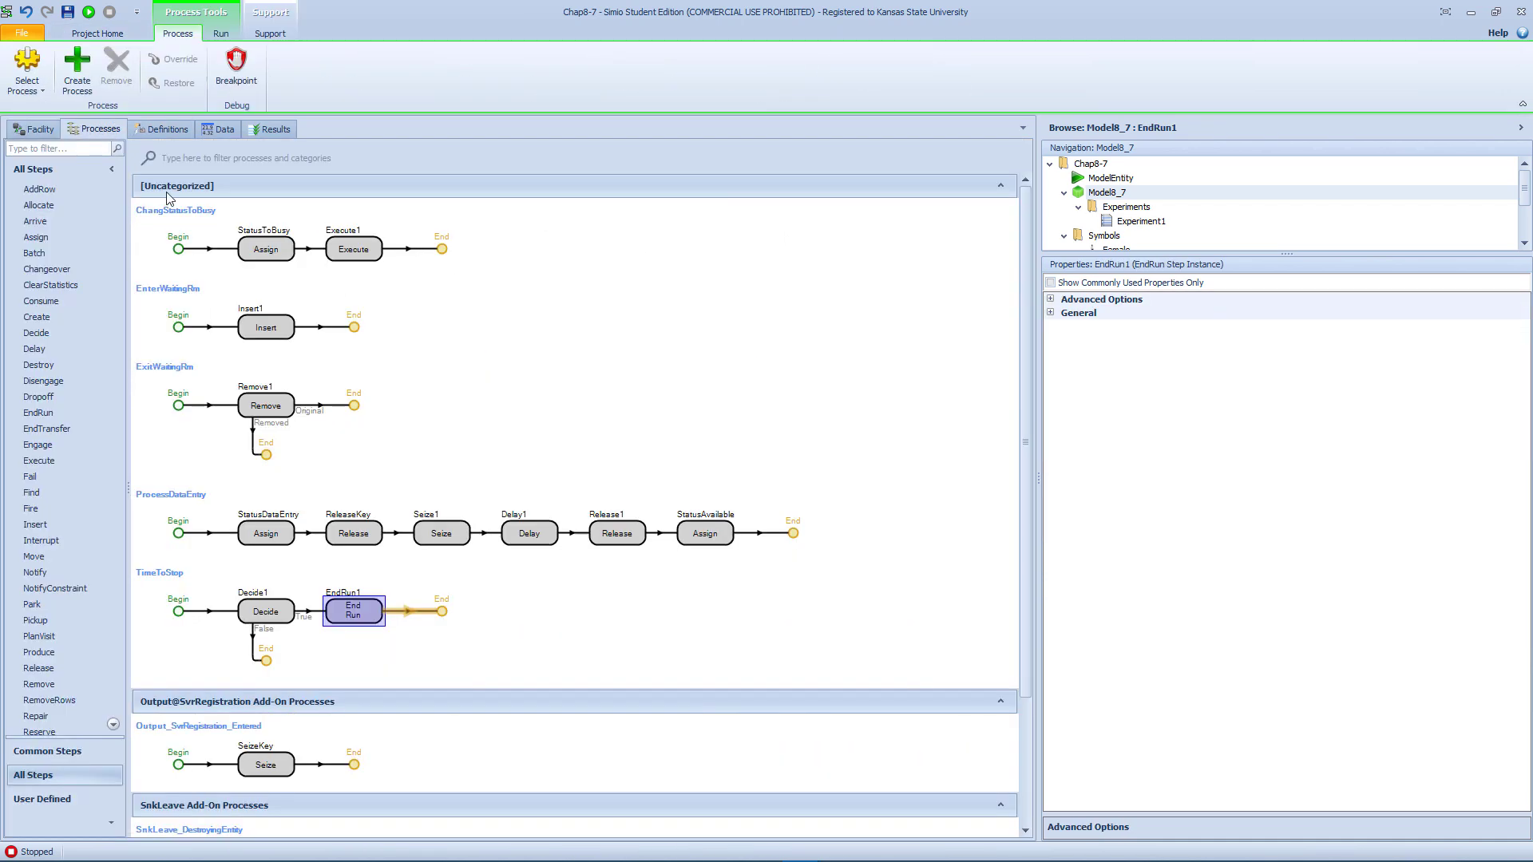
pyautogui.click(286, 619)
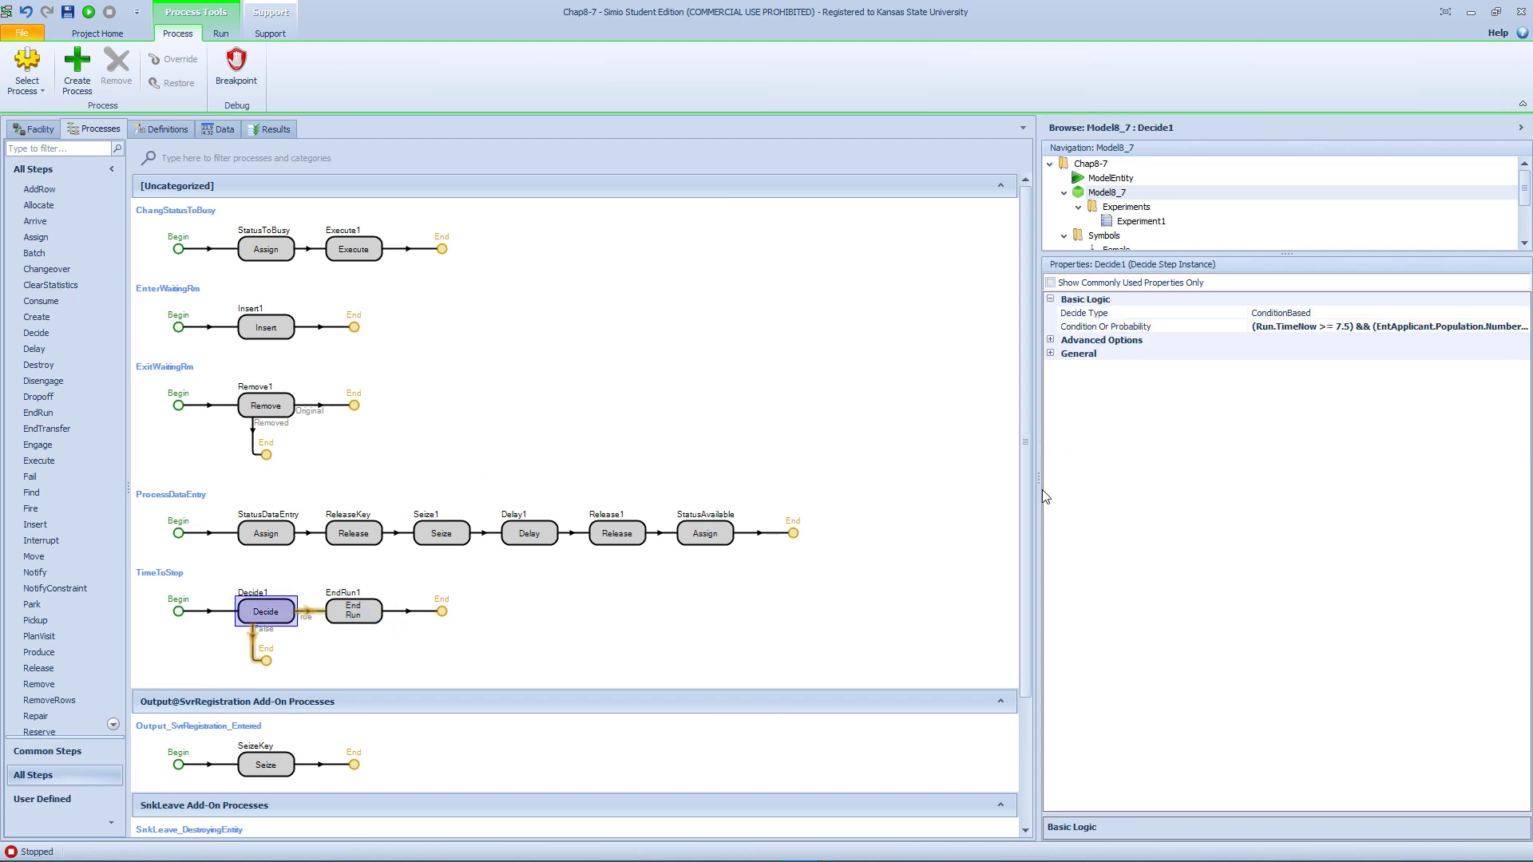
pyautogui.moveTo(1041, 490); pyautogui.dragTo(945, 500)
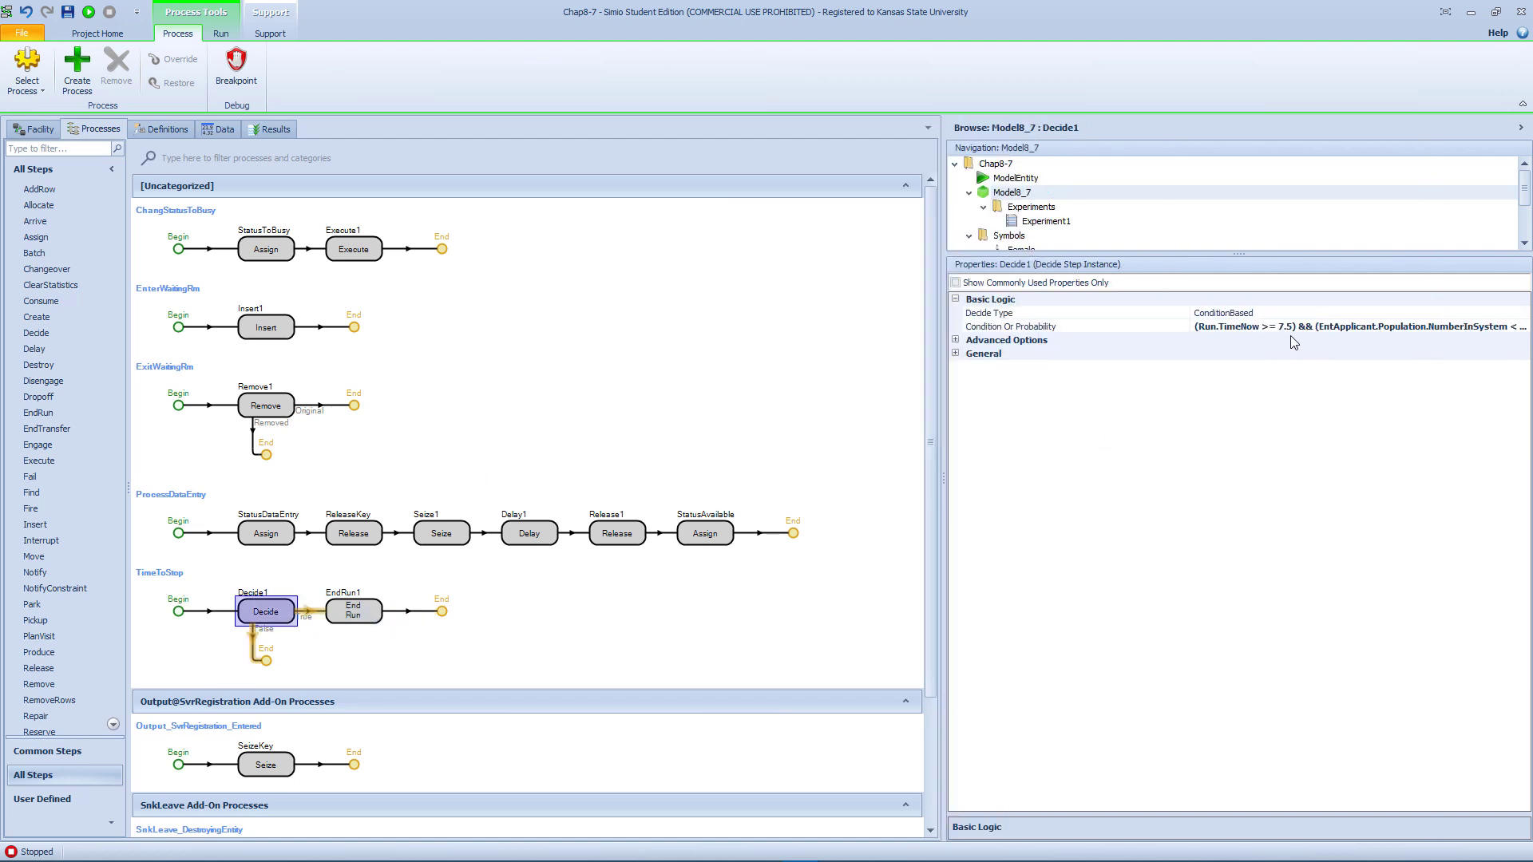
pyautogui.moveTo(1189, 322); pyautogui.dragTo(1070, 328)
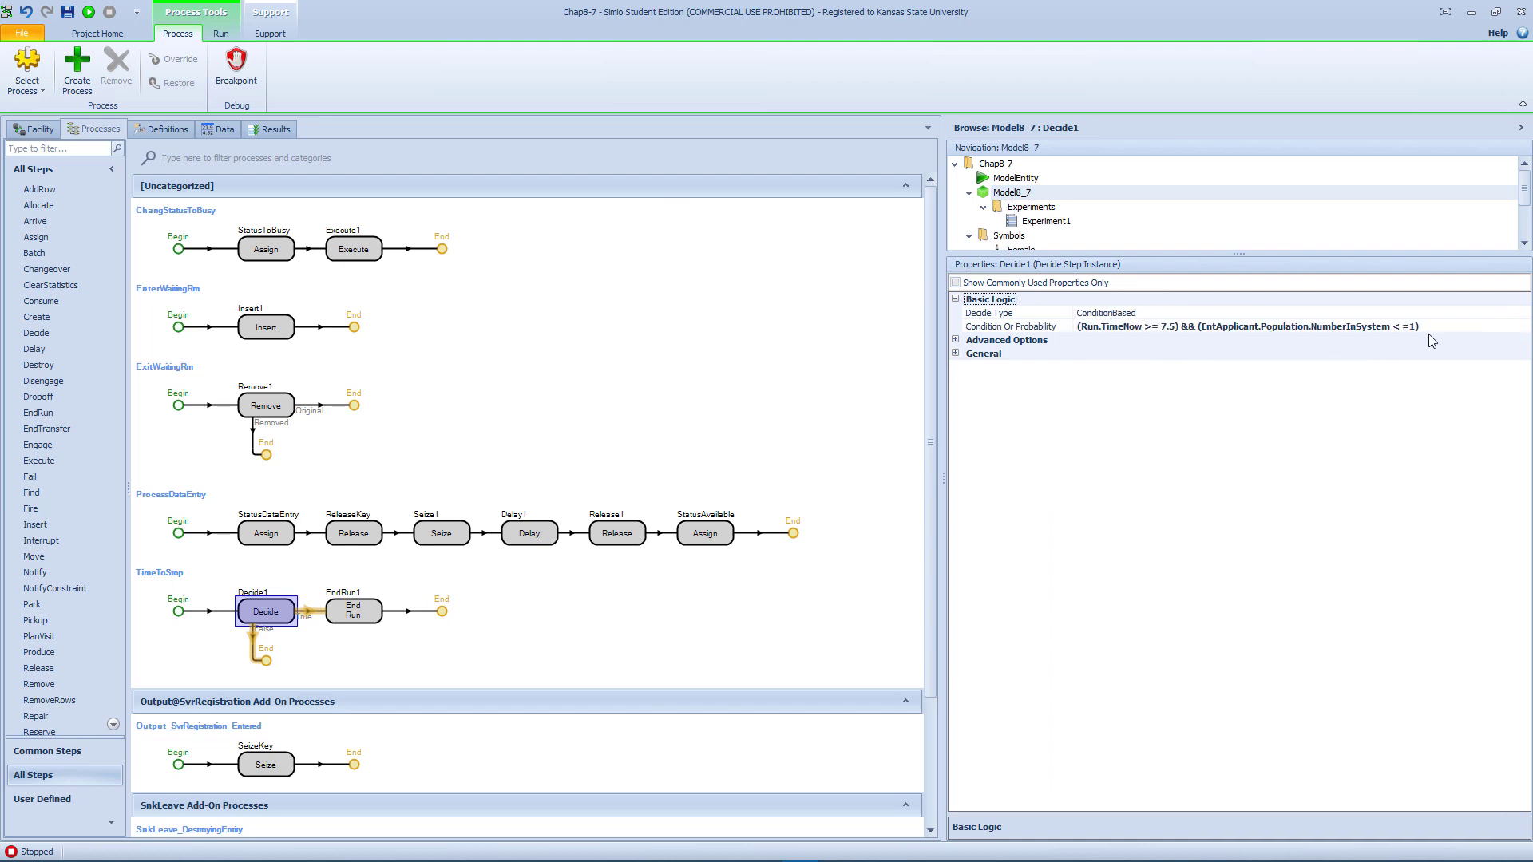
pyautogui.click(366, 611)
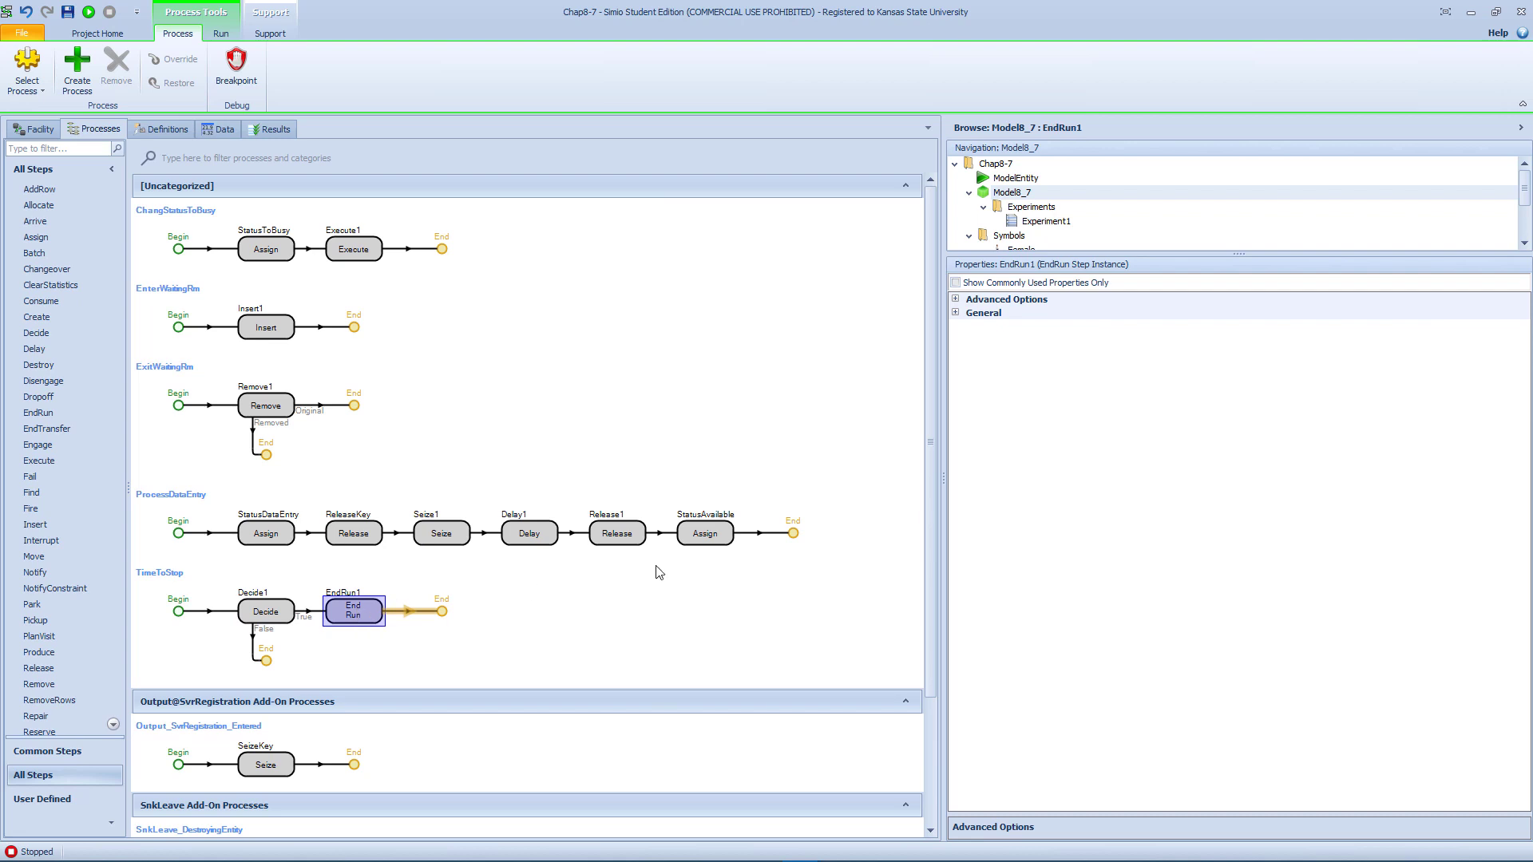
# Review the definitions of the TimeAfterClosing output statistic and the TallyStatWalkInFlowTime and TallyStatSchedFlowTime tally statistics.
pyautogui.click(152, 132)
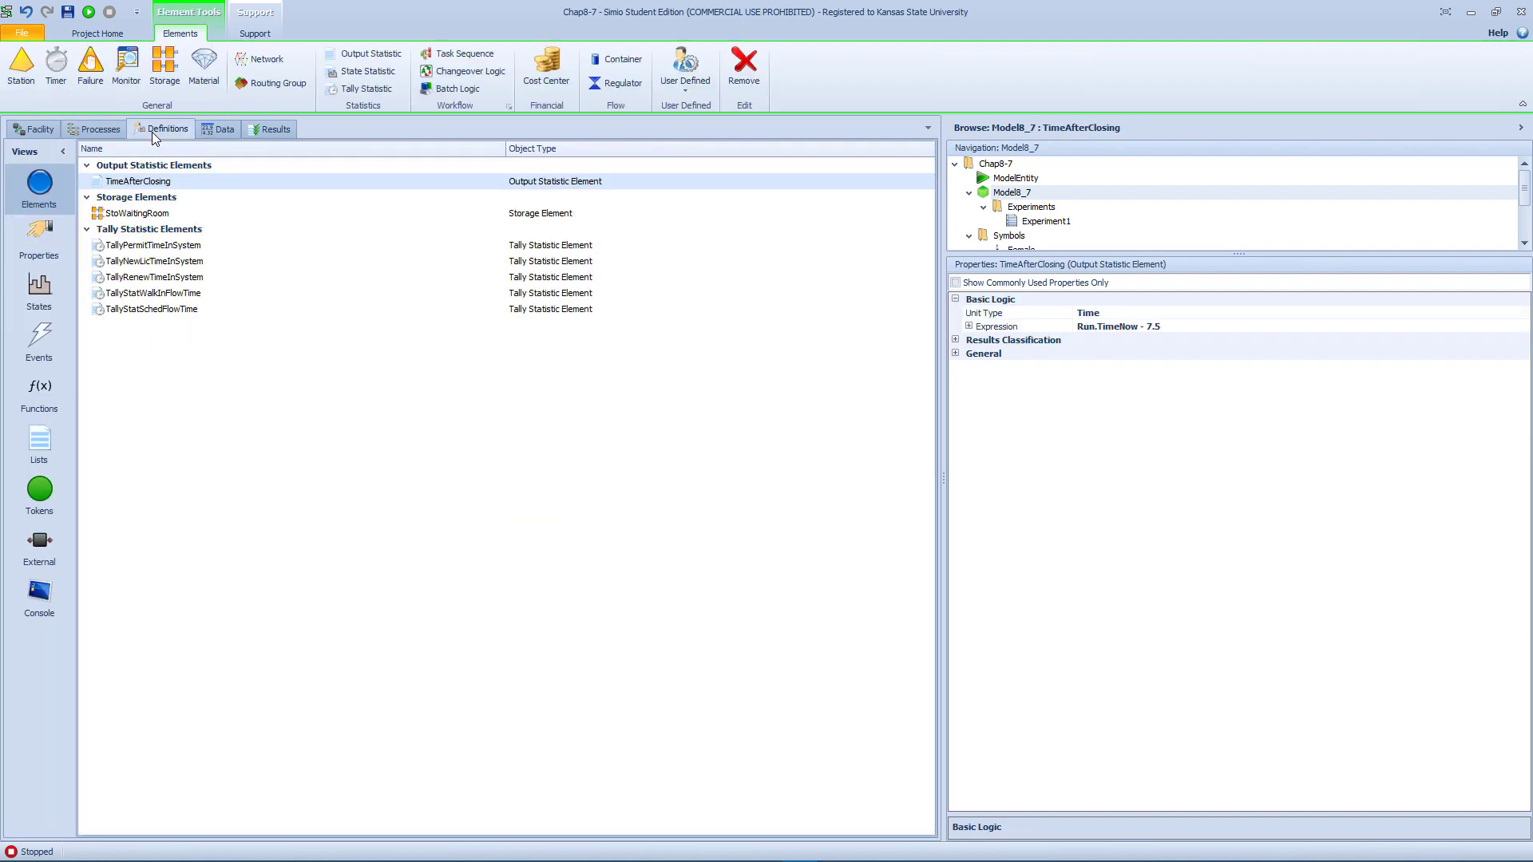
pyautogui.click(190, 180)
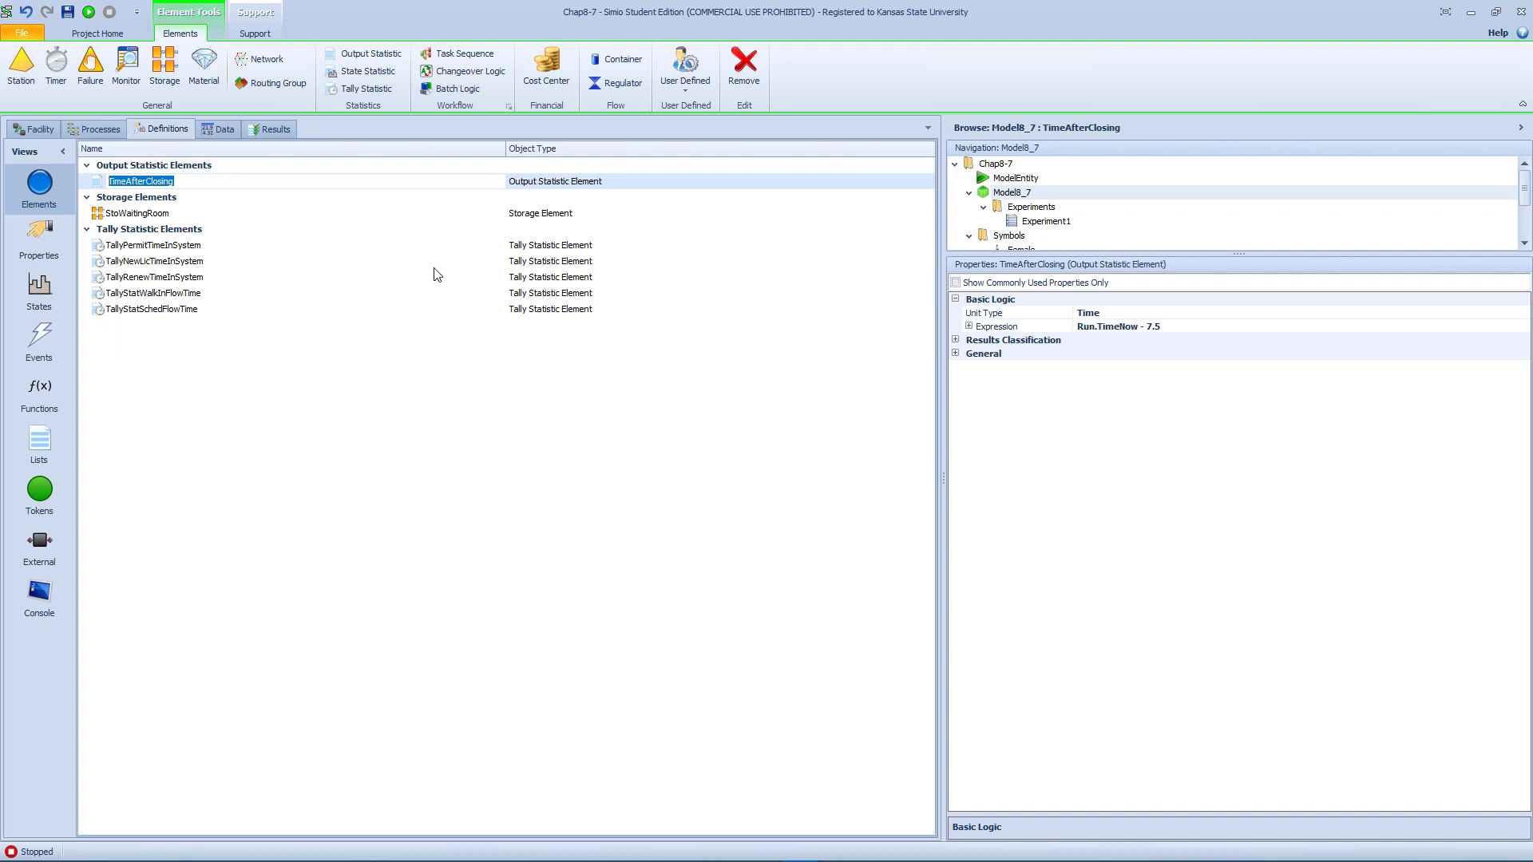
pyautogui.click(448, 412)
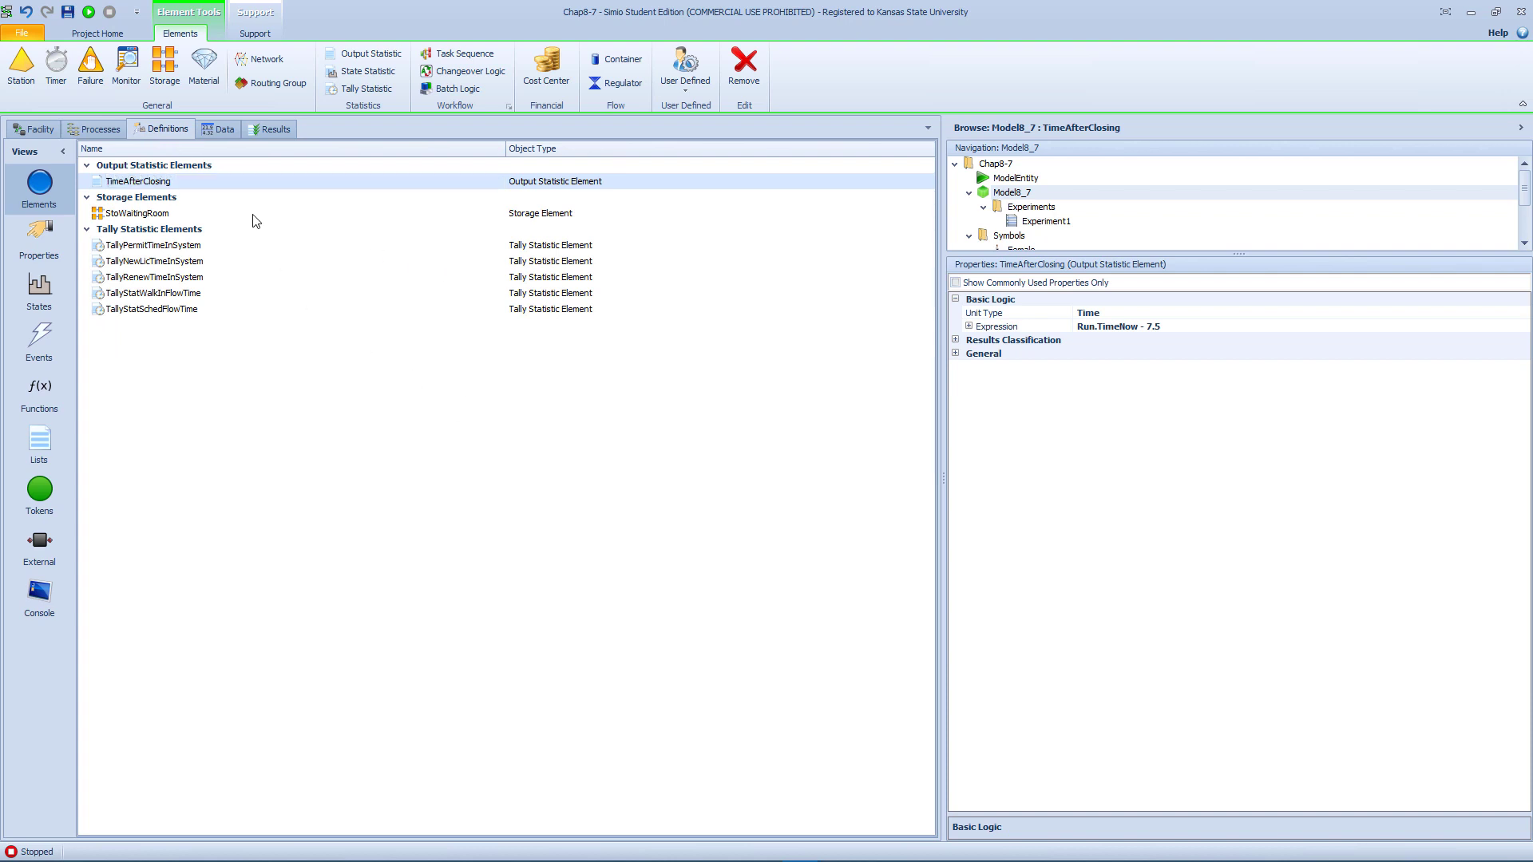
pyautogui.click(193, 294)
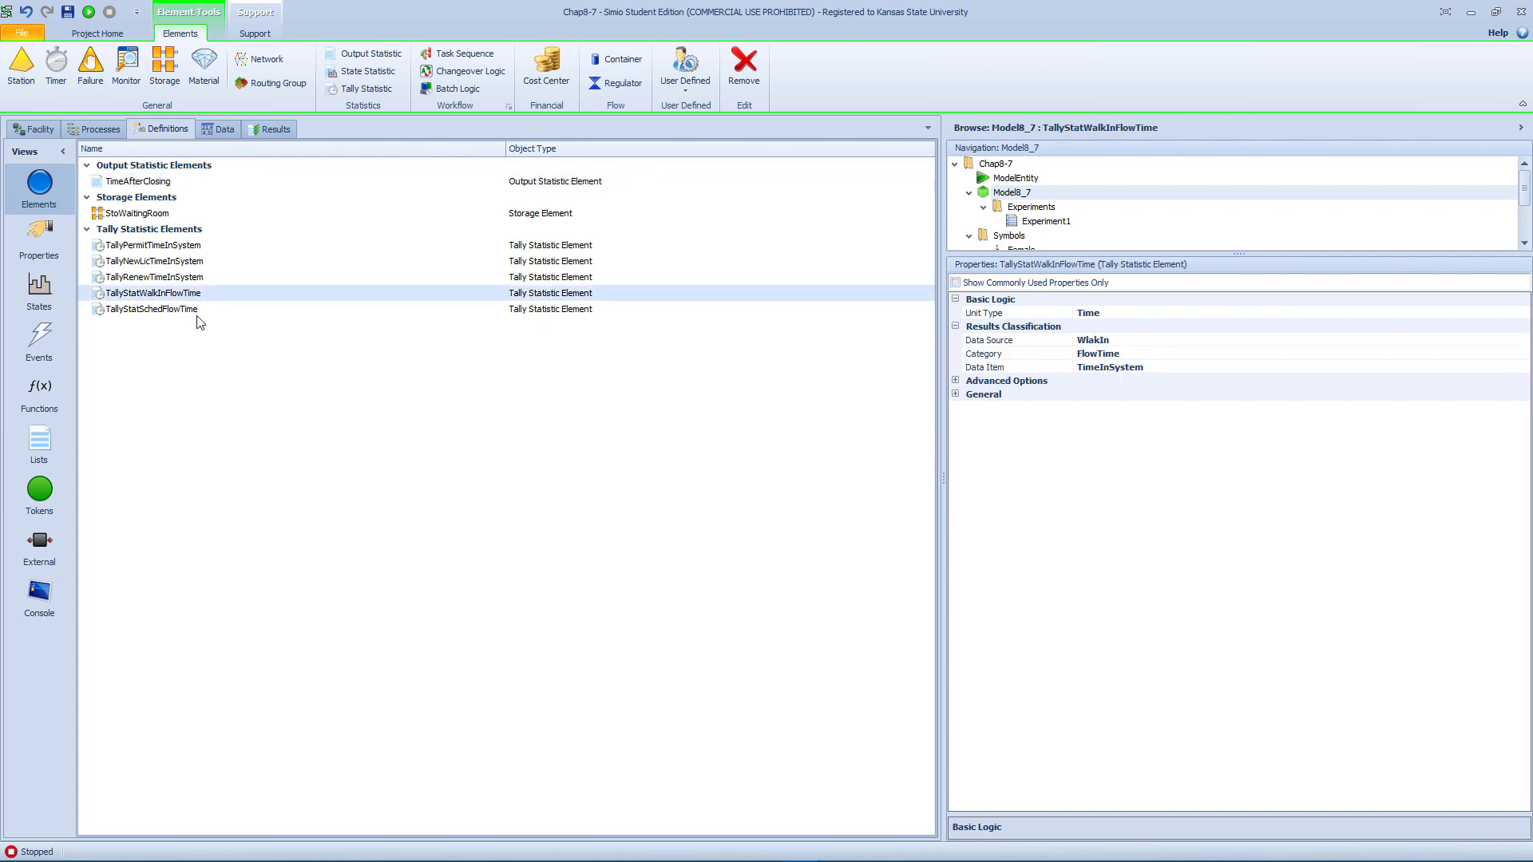
pyautogui.click(201, 310)
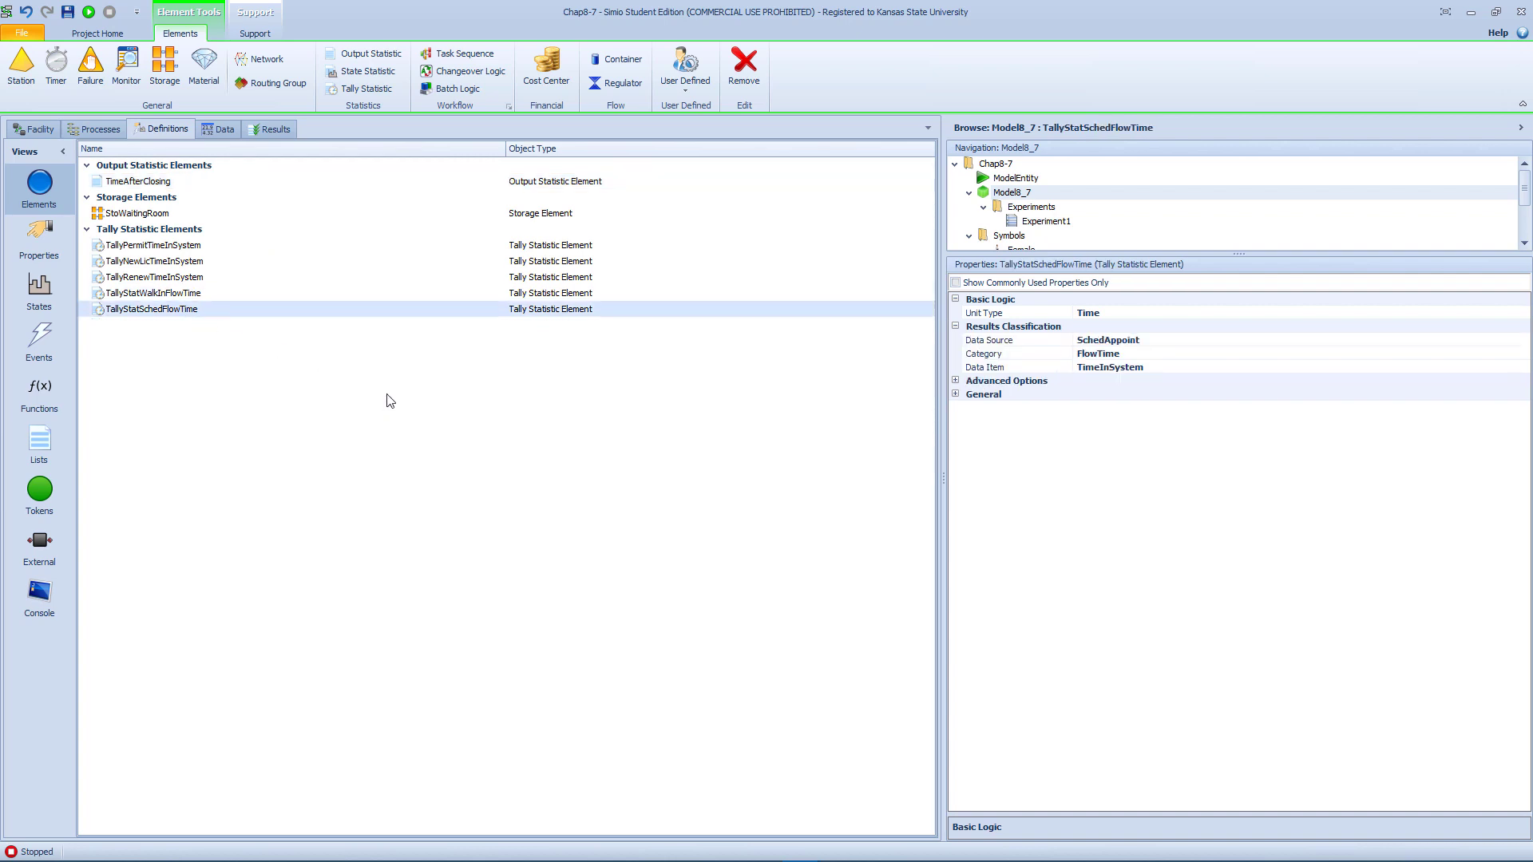